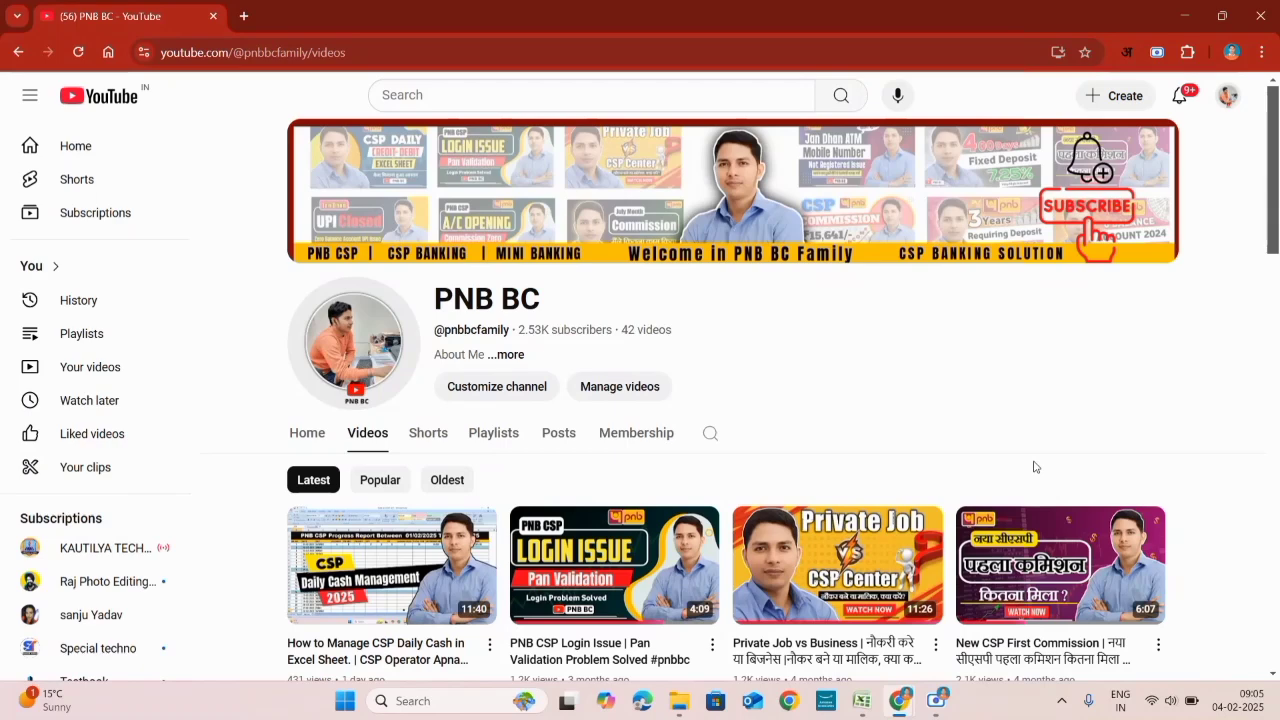
Step: Scroll up and down through the window on screen before moving to Excel
scroll(1035, 467, "down", 2)
scroll(1035, 467, "up", 2)
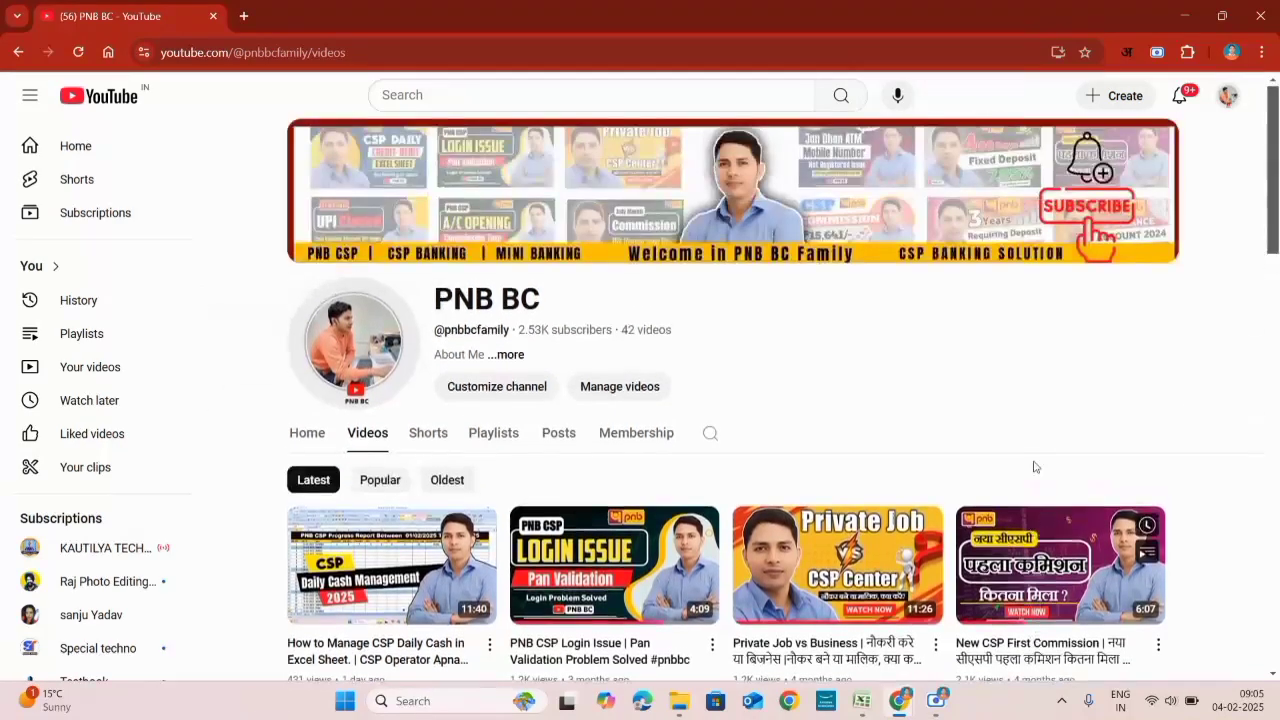
scroll(1035, 467, "down", 1)
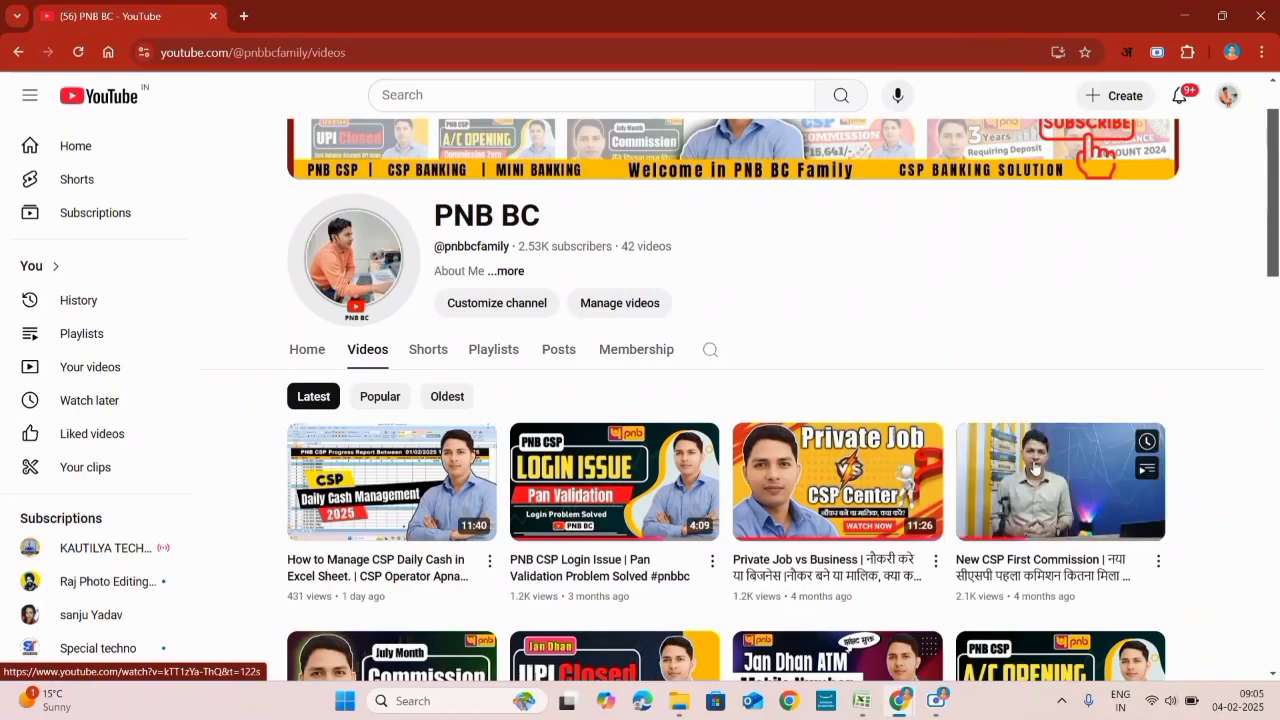
scroll(1035, 467, "down", 3)
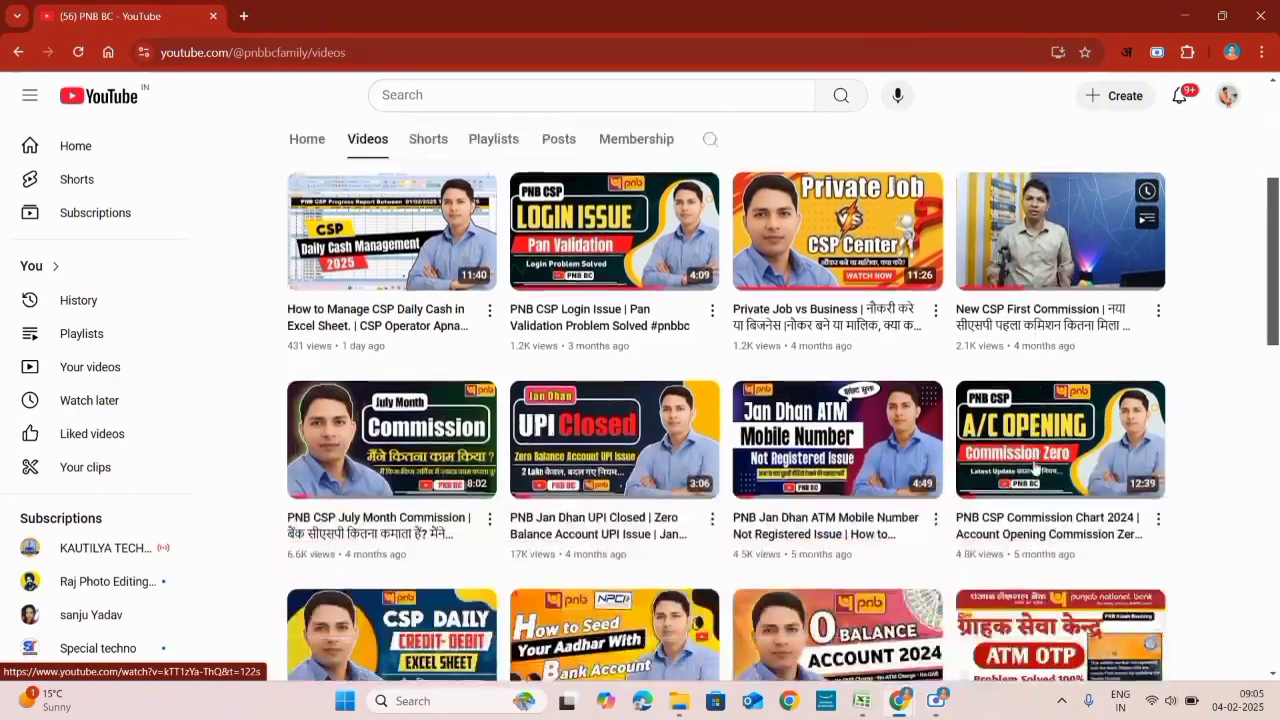
scroll(1035, 467, "down", 5)
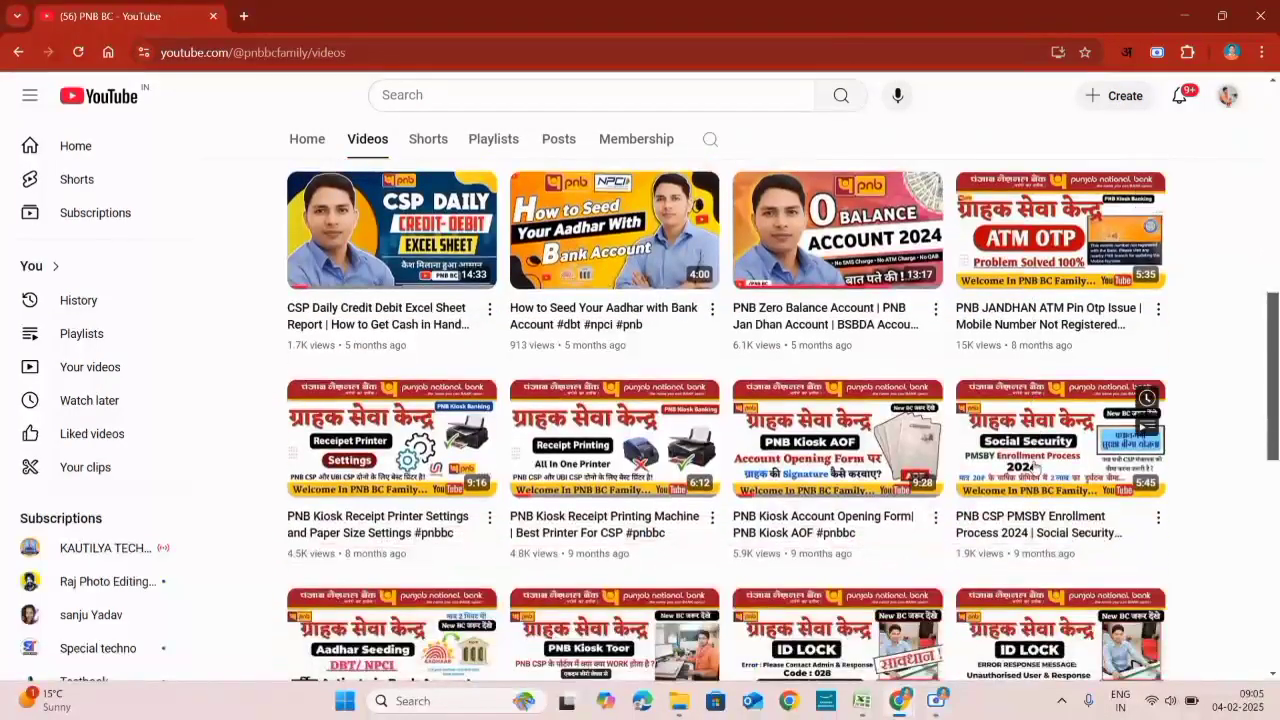
scroll(1037, 467, "down", 4)
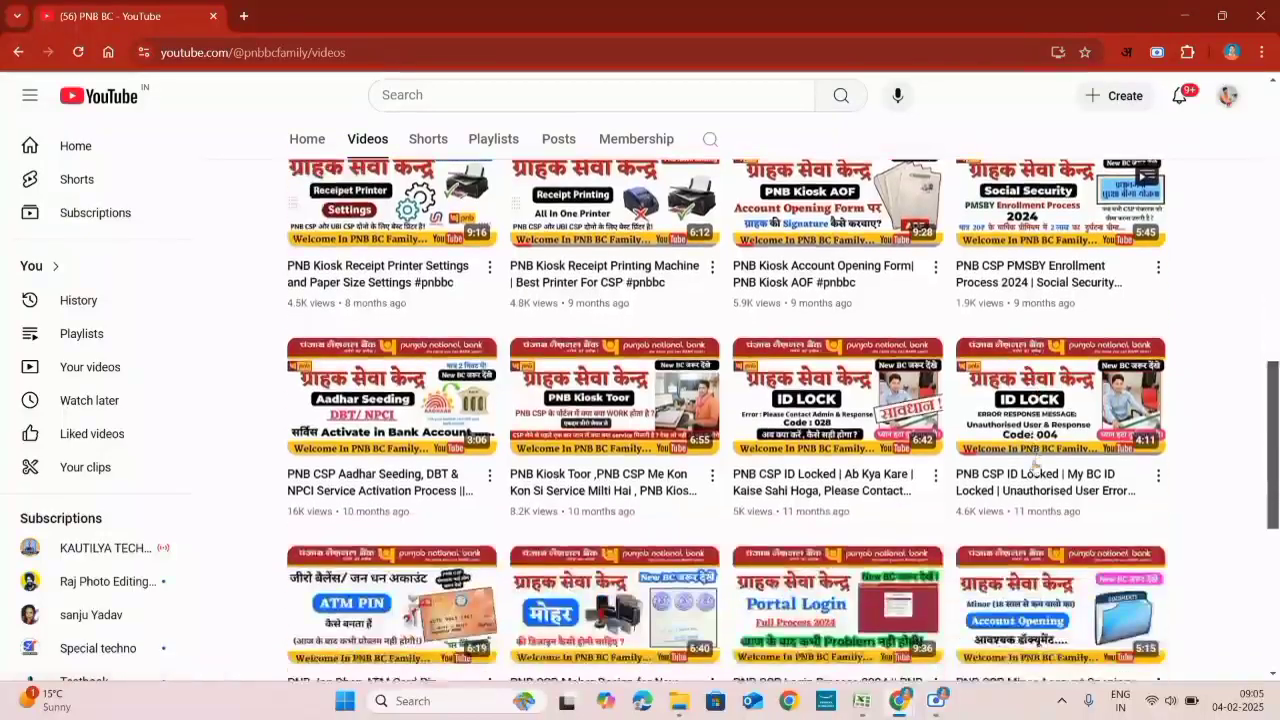
scroll(1036, 467, "down", 1)
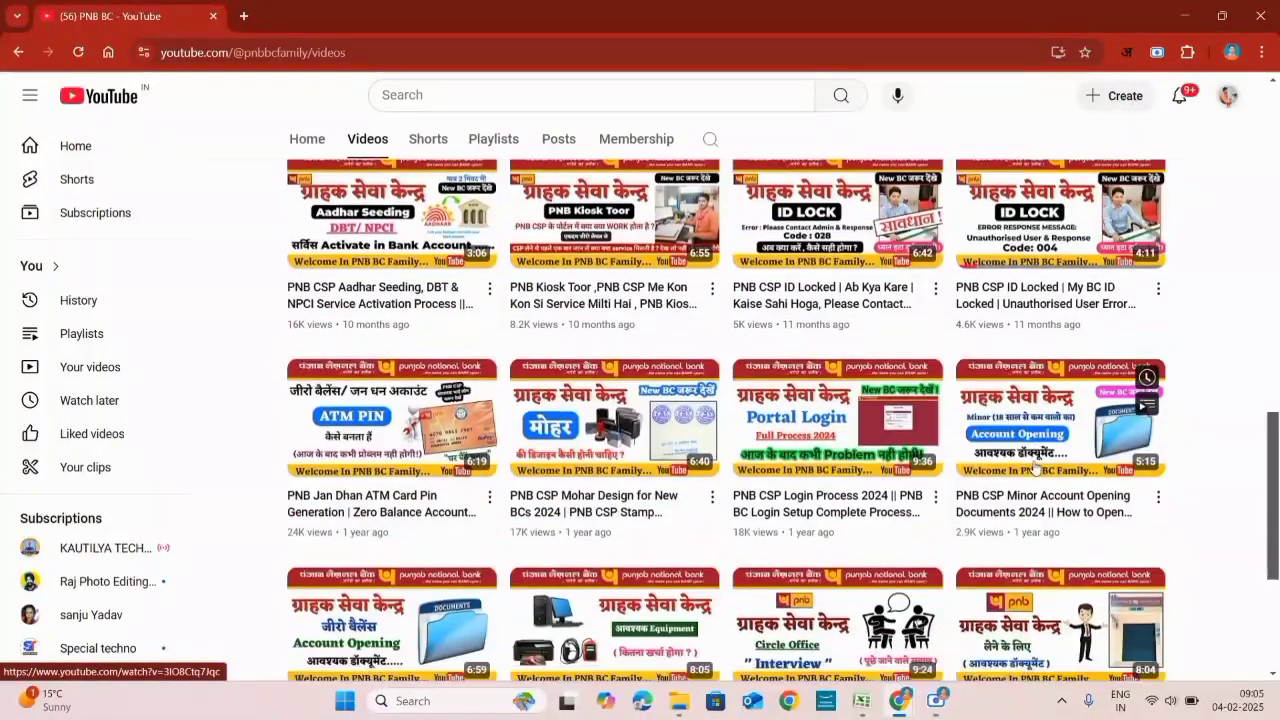
scroll(1035, 467, "down", 2)
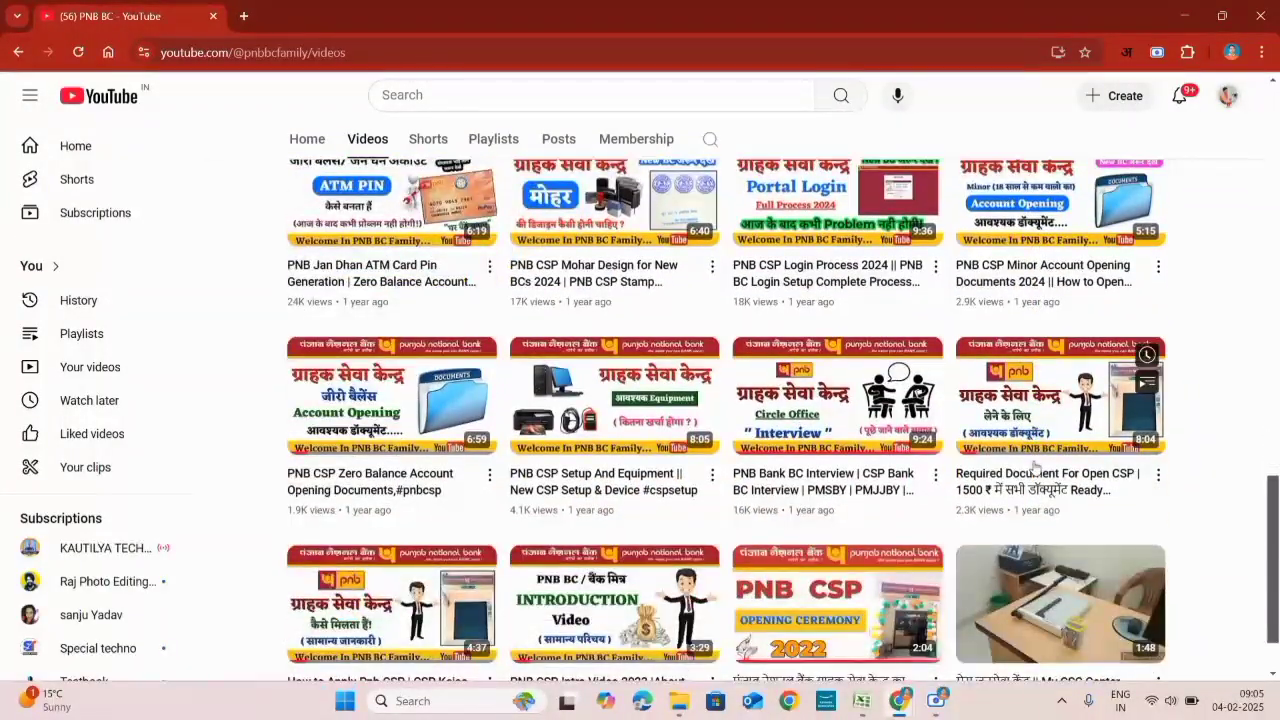
scroll(1035, 467, "down", 1)
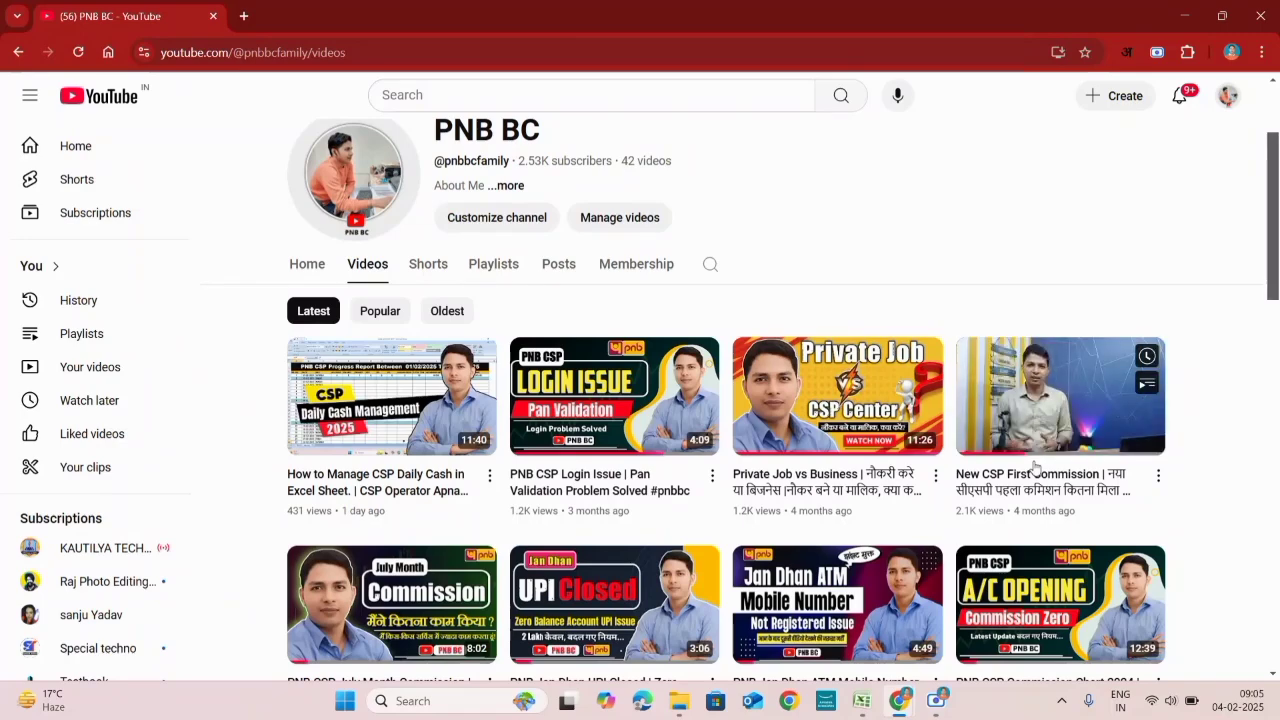
scroll(1035, 467, "up", 2)
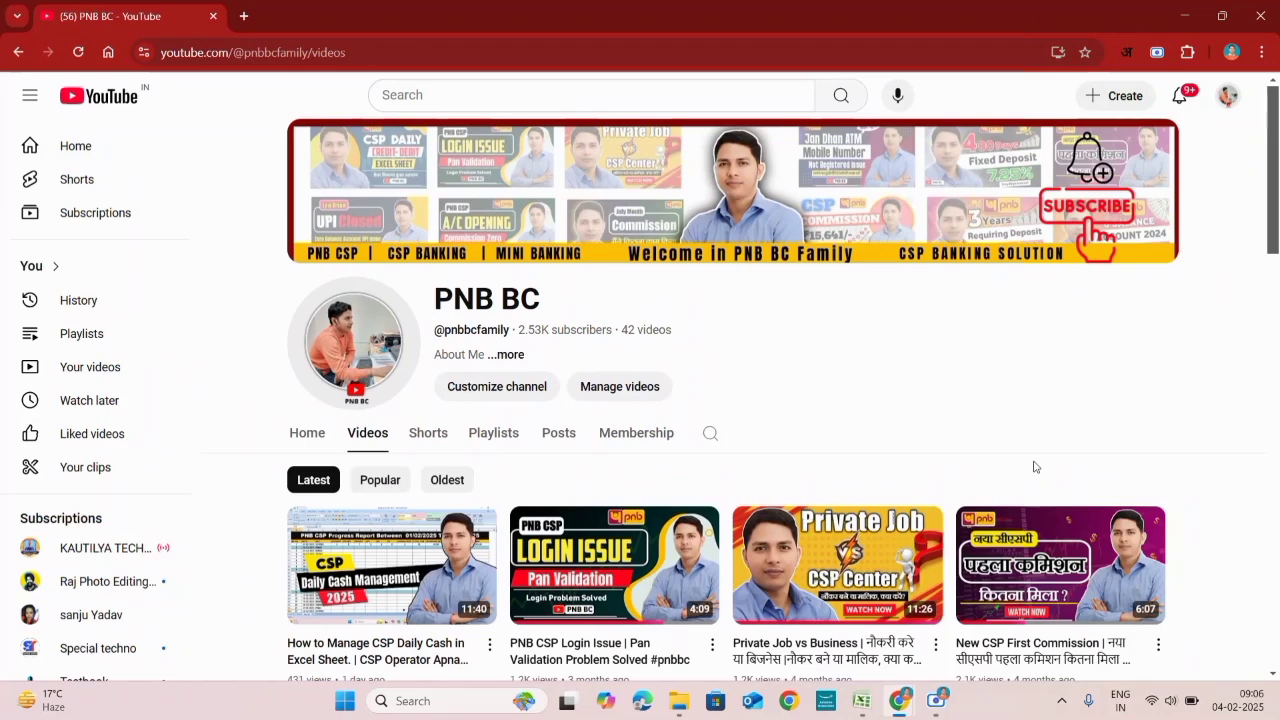
scroll(1035, 467, "down", 2)
scroll(1035, 467, "up", 2)
scroll(1035, 467, "down", 3)
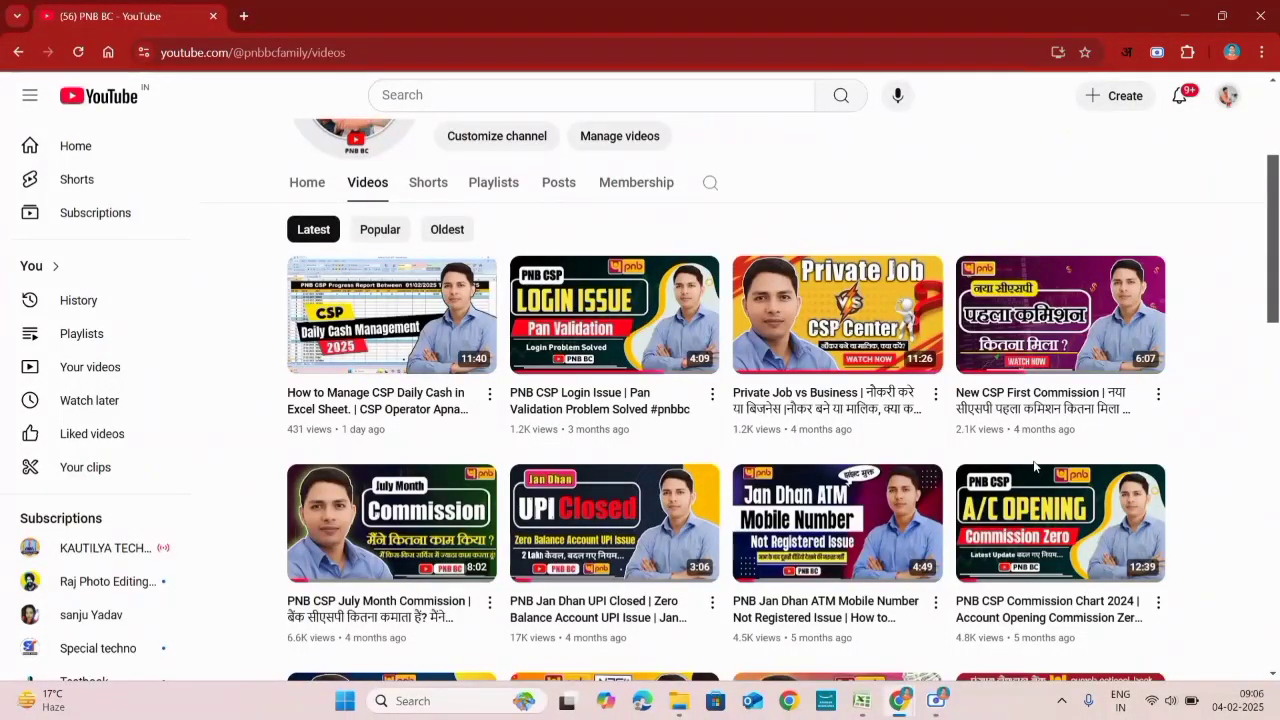
scroll(1035, 467, "down", 5)
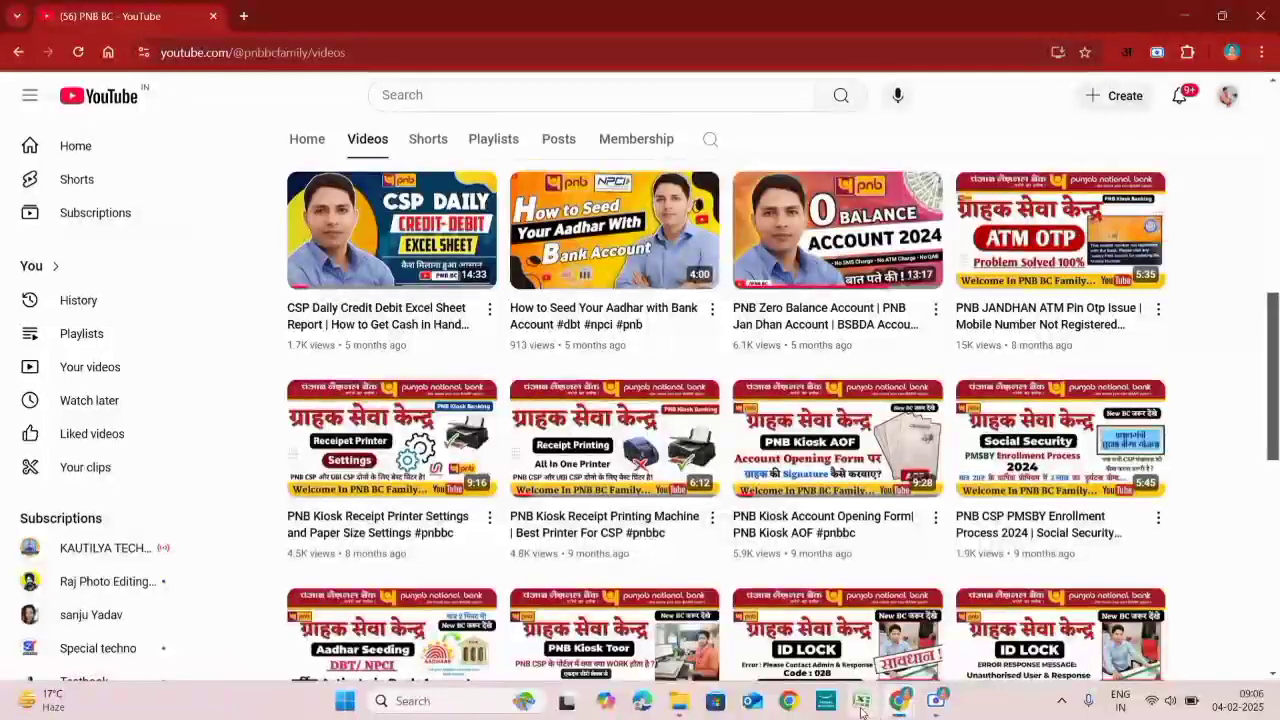
Step: Bring the Progress Reports workbook forward and flip between its sheets, ending on SBBDA Details
left_click(866, 703)
left_click(182, 657)
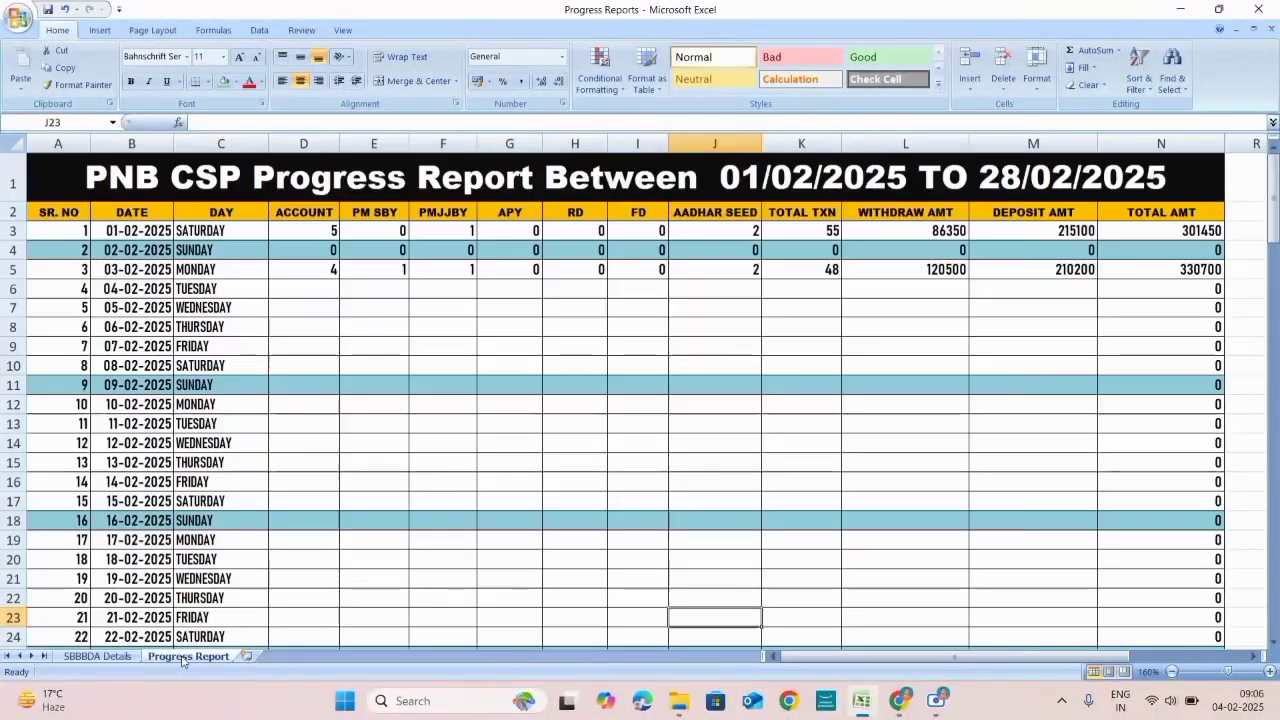
left_click(97, 656)
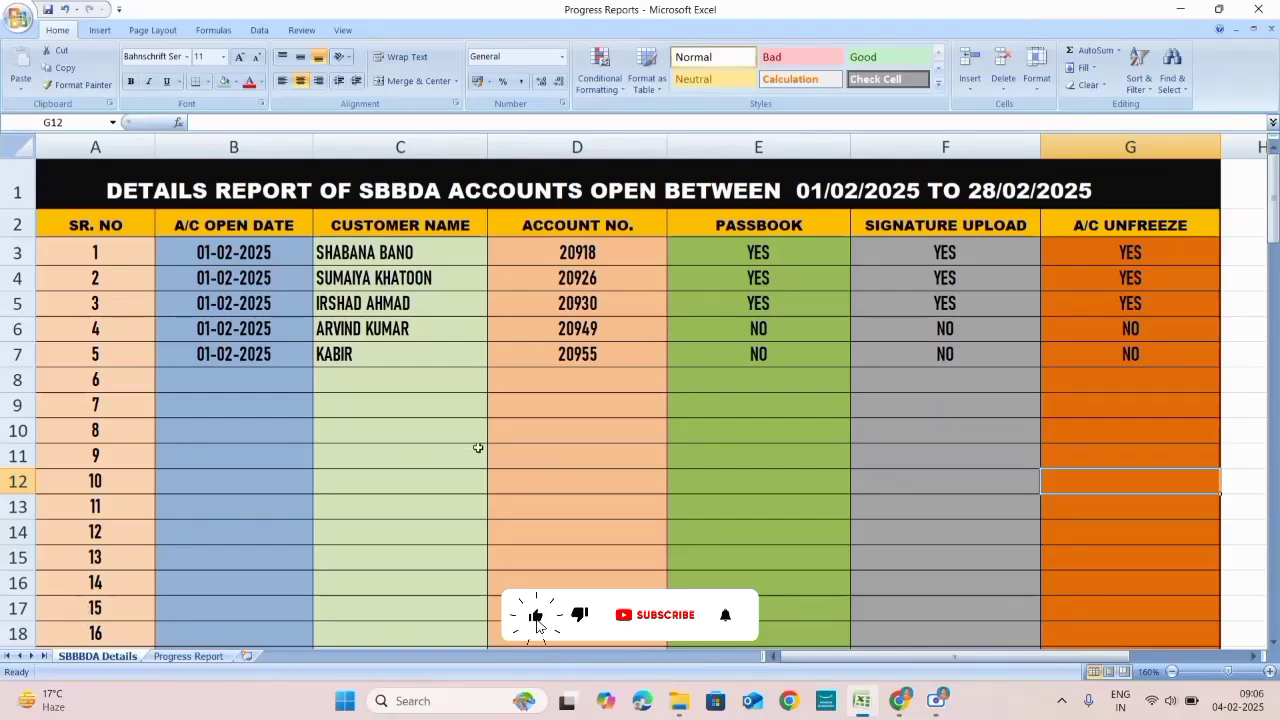
left_click(188, 657)
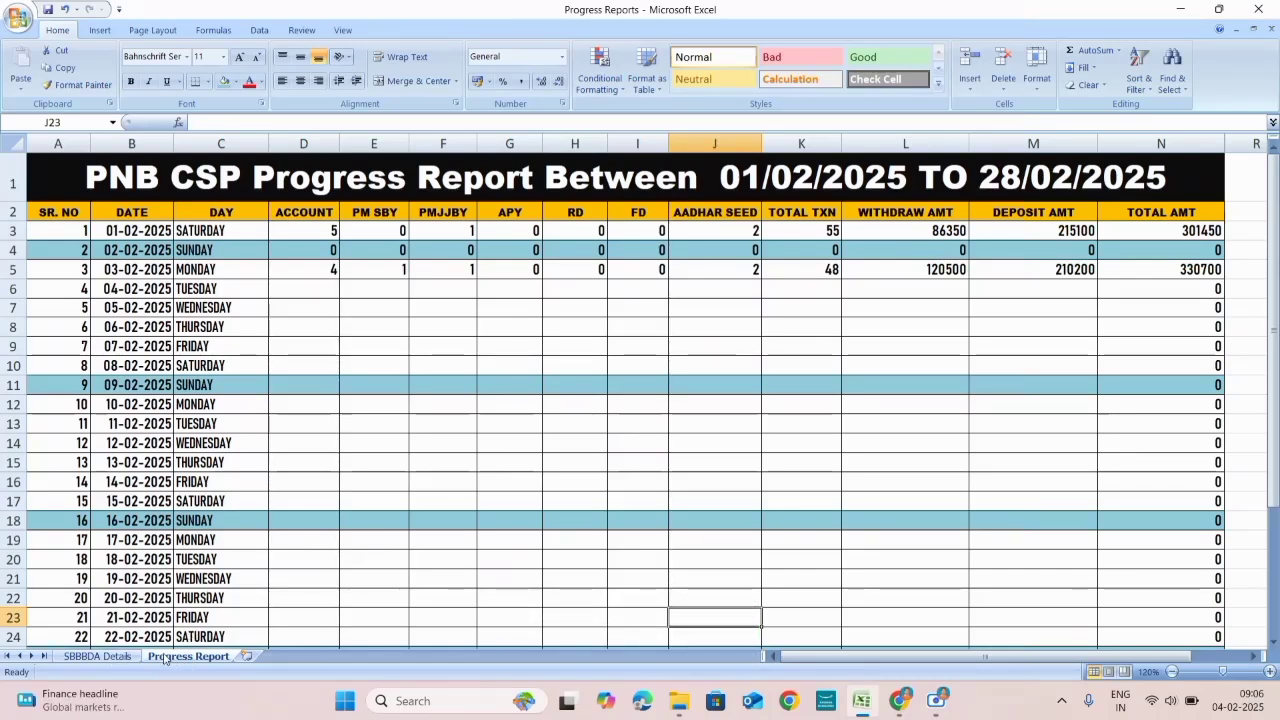
left_click(91, 657)
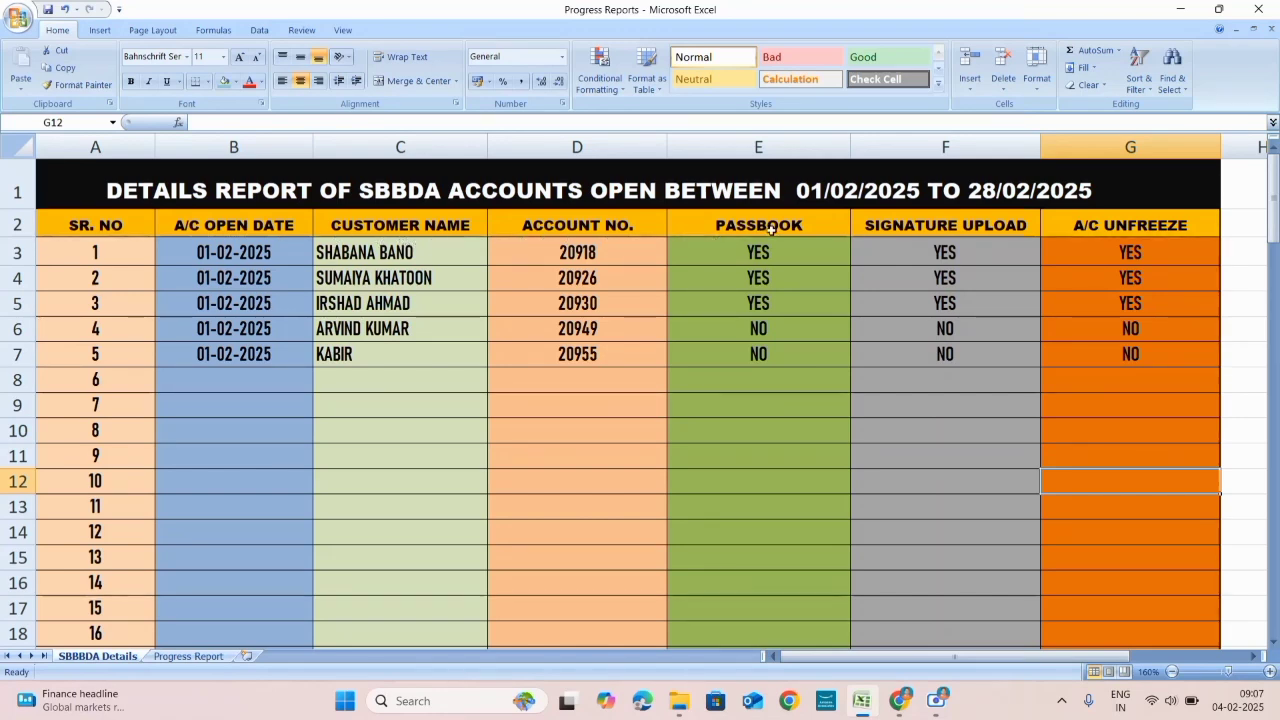
left_click(897, 236)
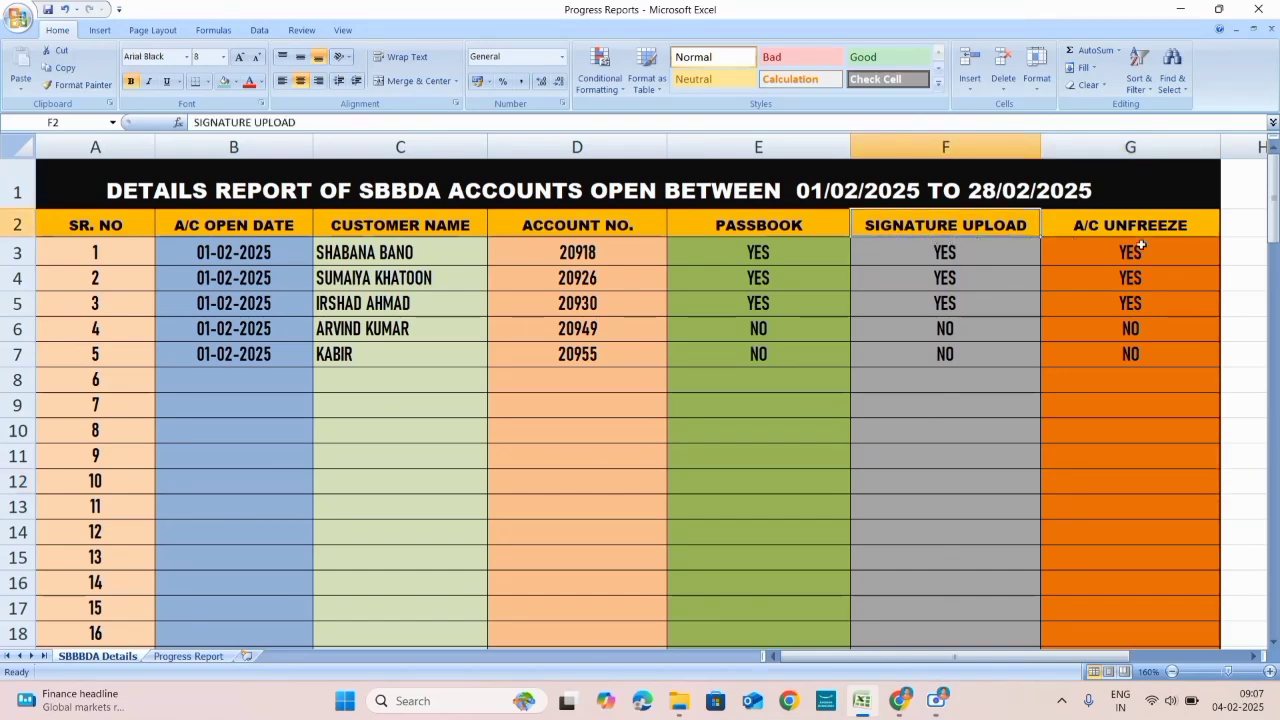
left_click(1107, 233)
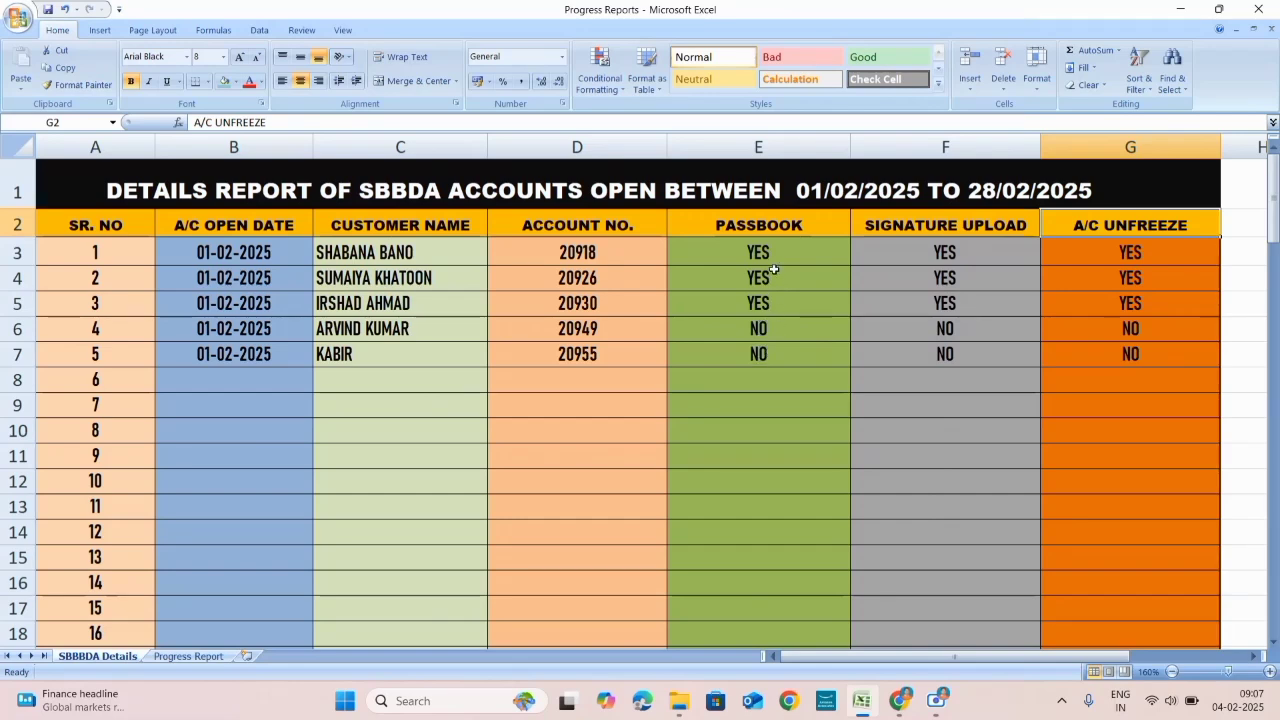
left_click(597, 256)
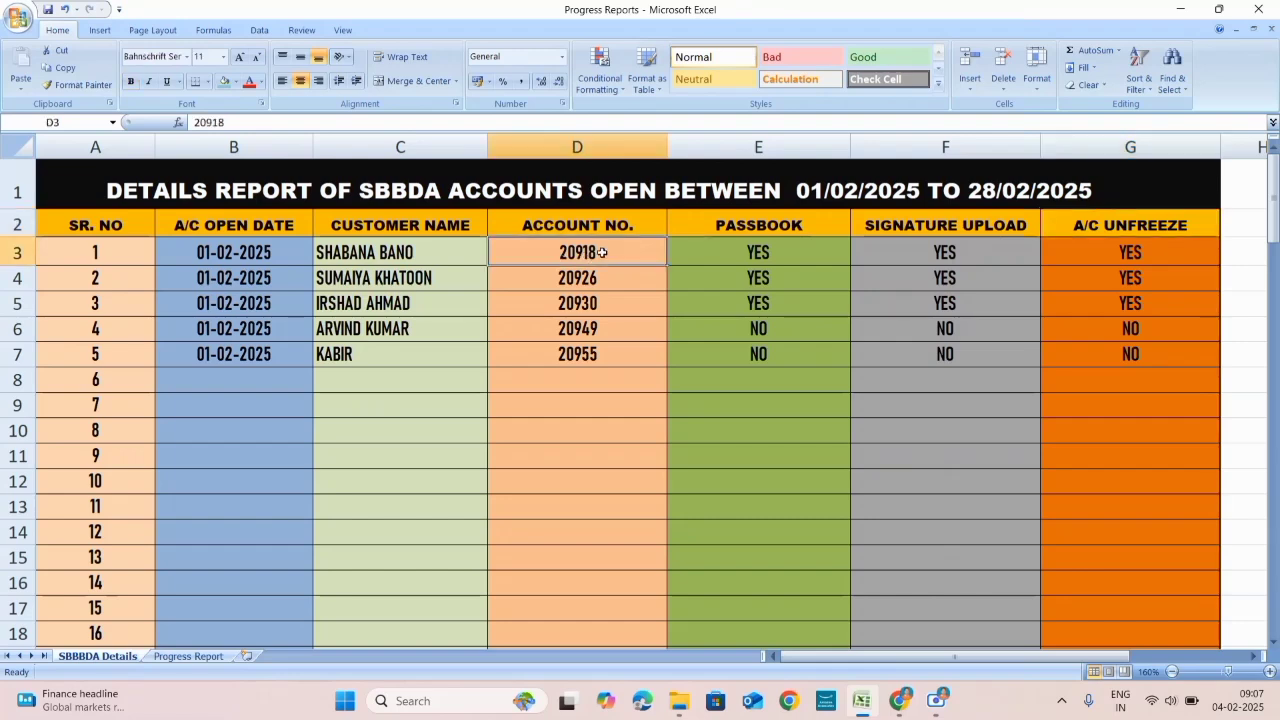
left_click(791, 253)
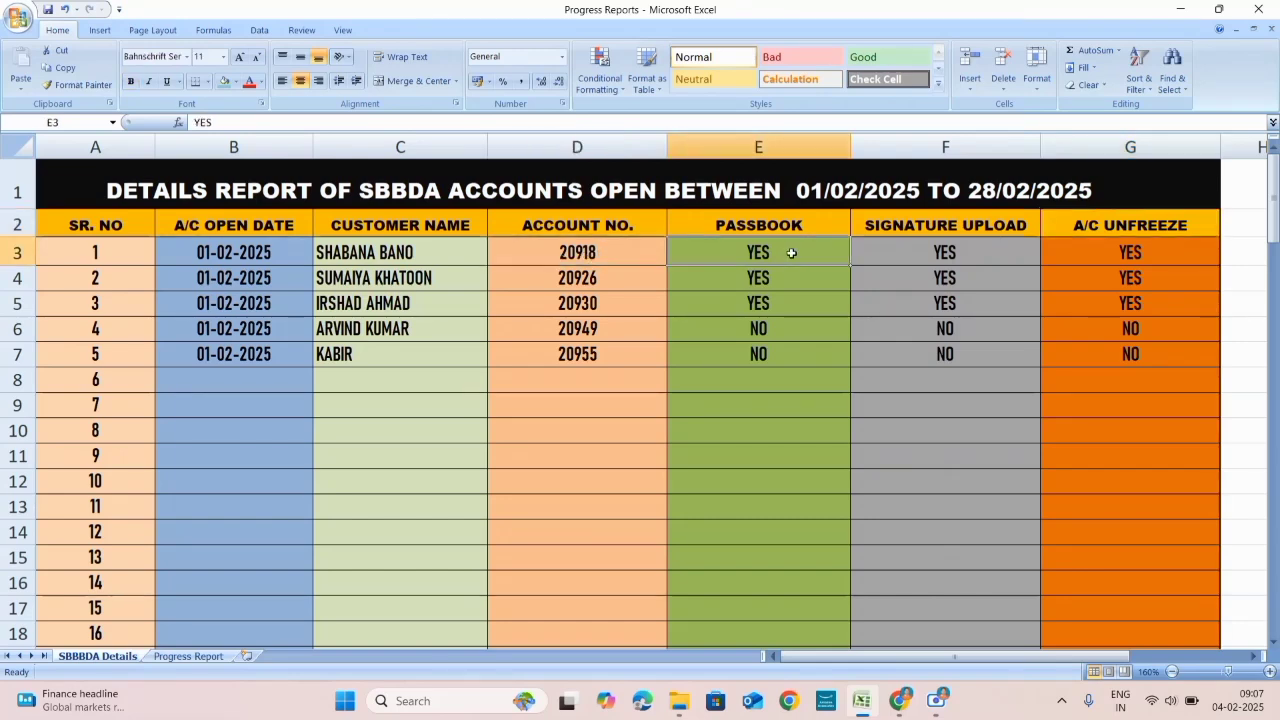
left_click(976, 252)
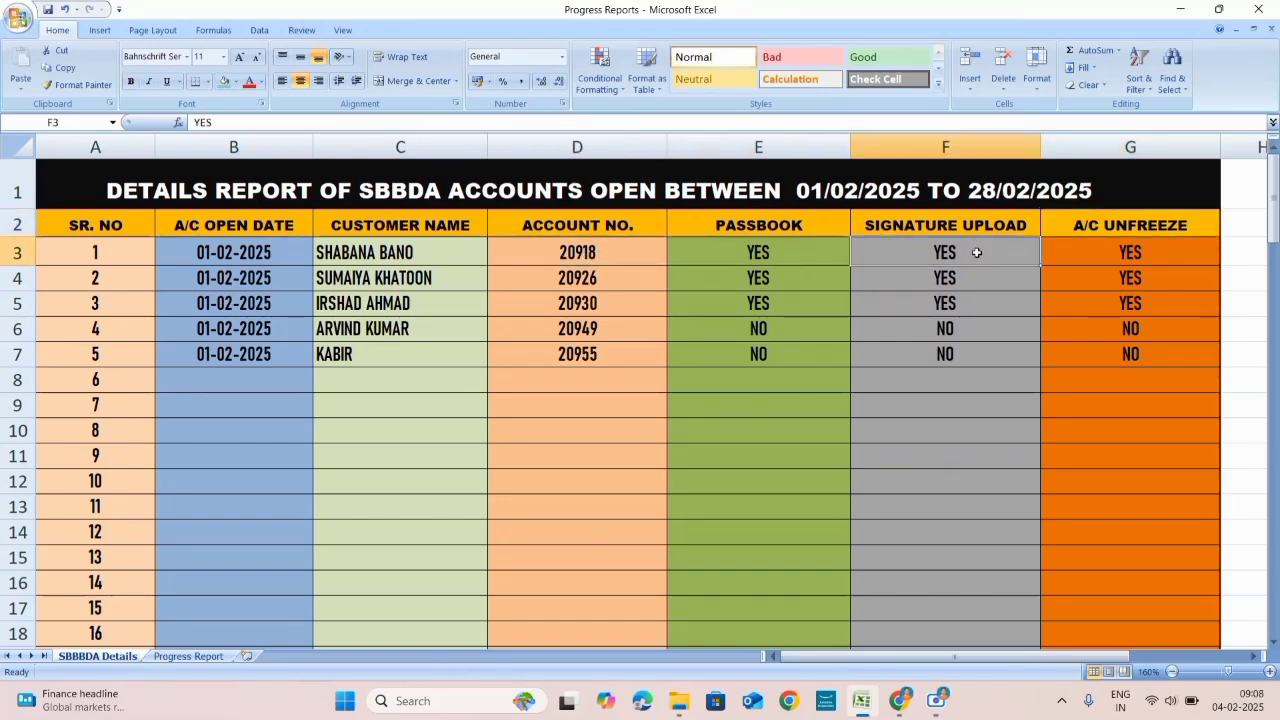
left_click(1163, 259)
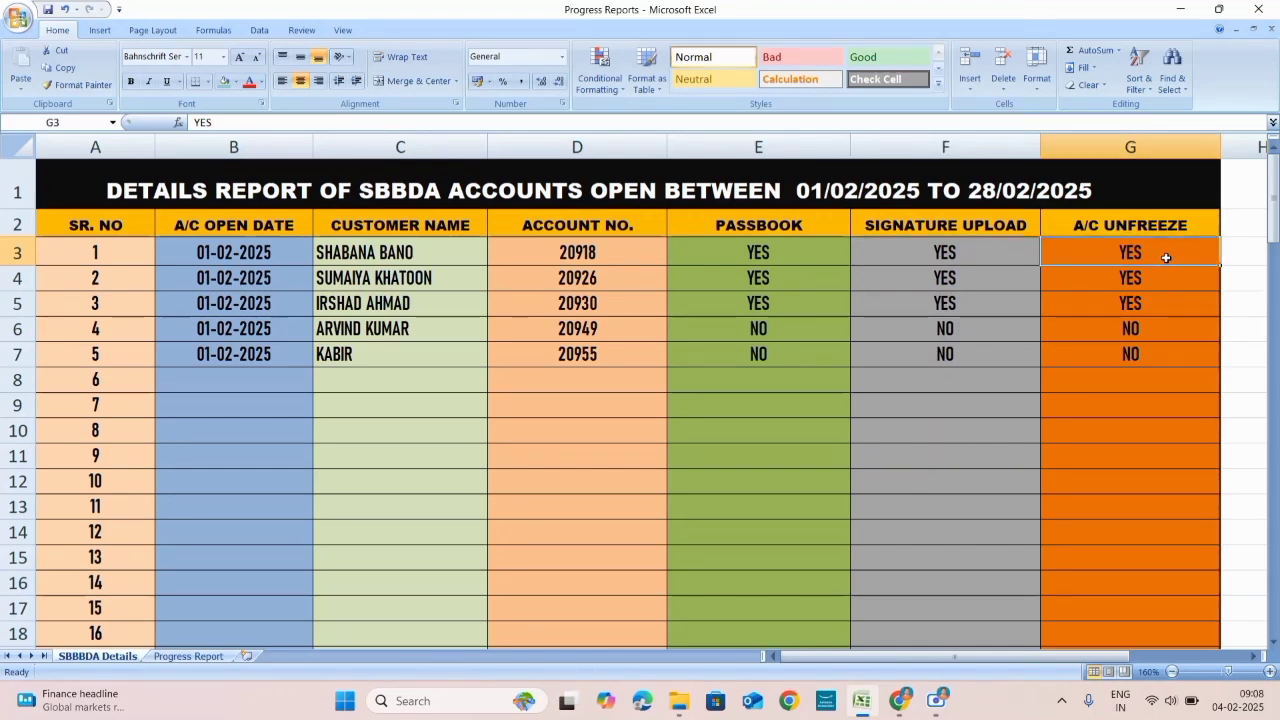
left_click(407, 284)
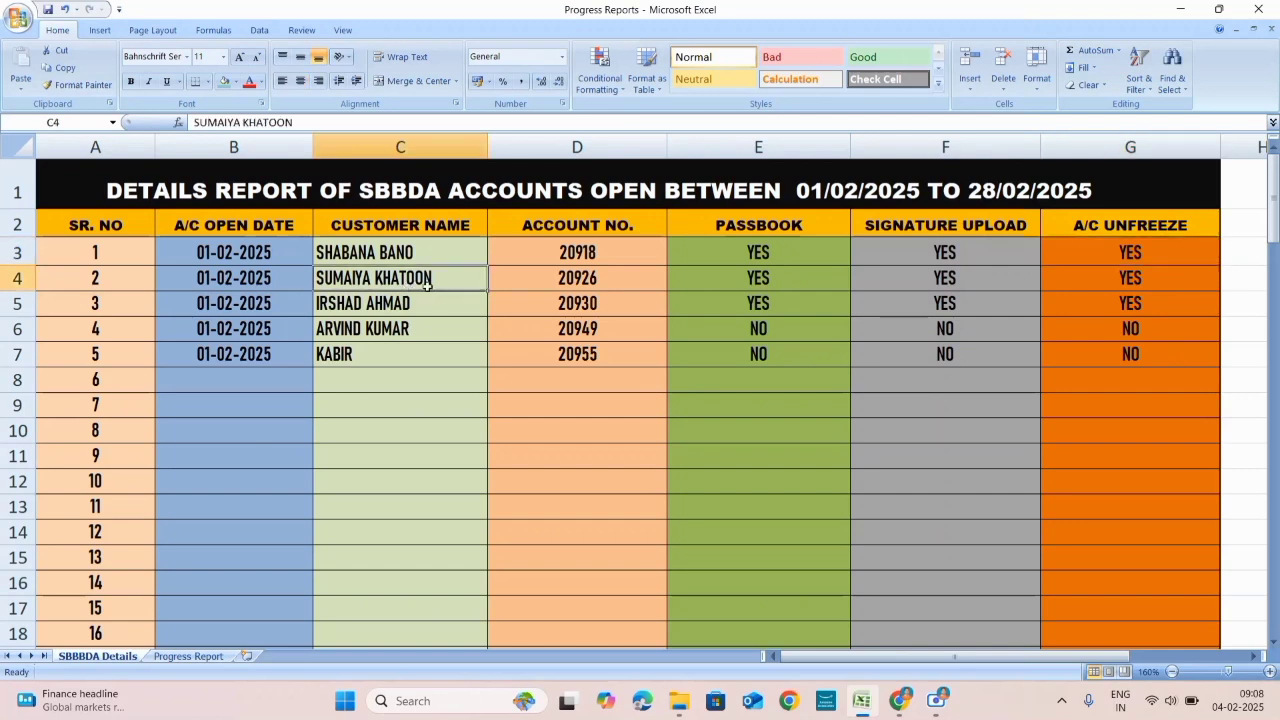
left_click(604, 285)
left_click(786, 282)
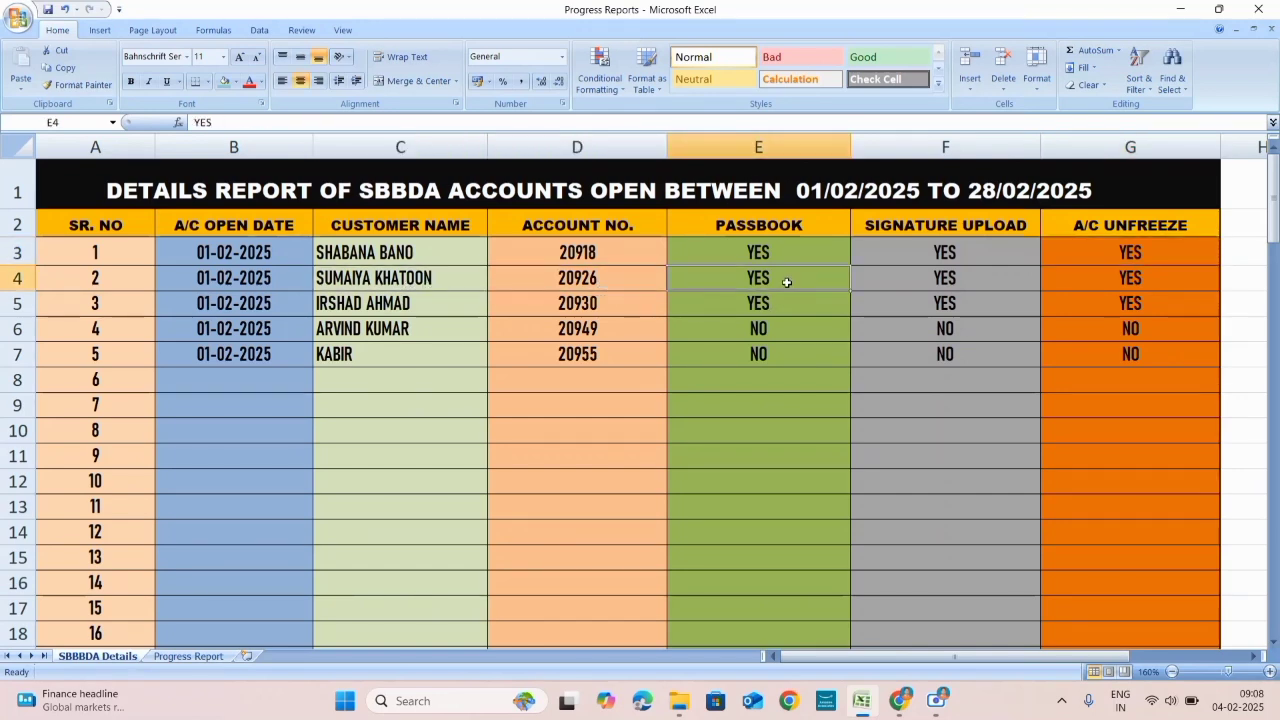
left_click(981, 282)
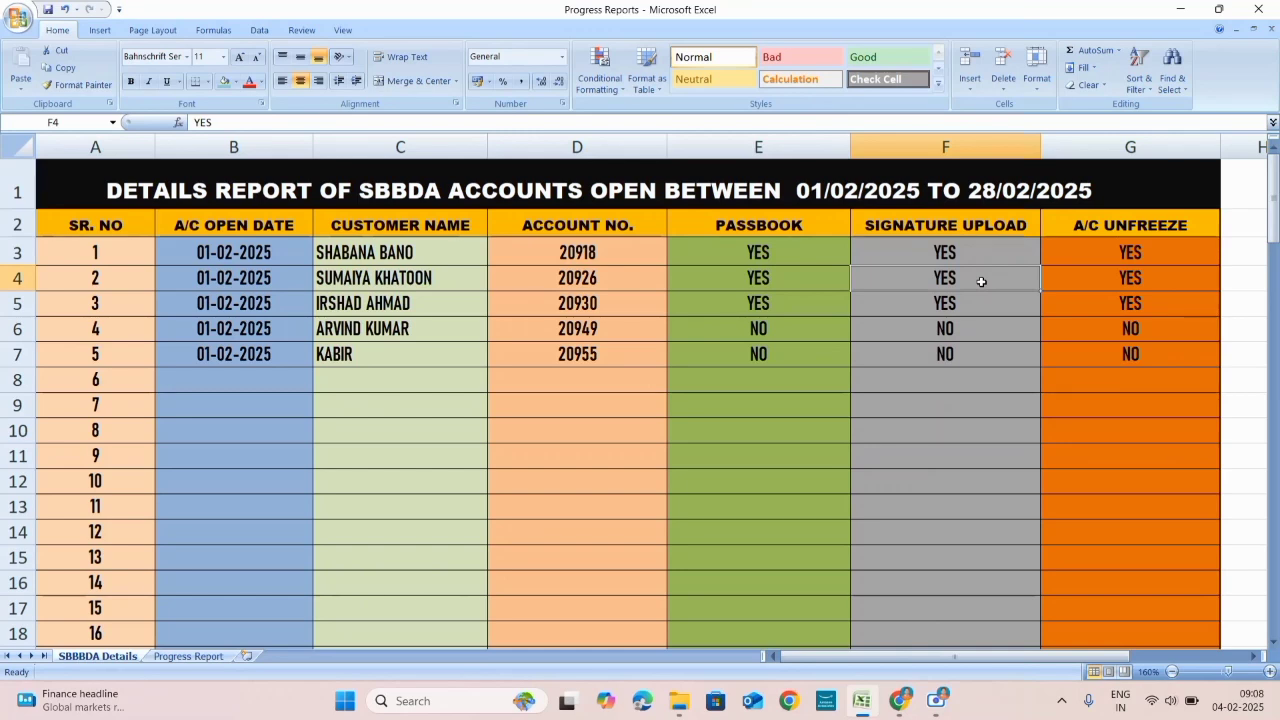
left_click(1101, 286)
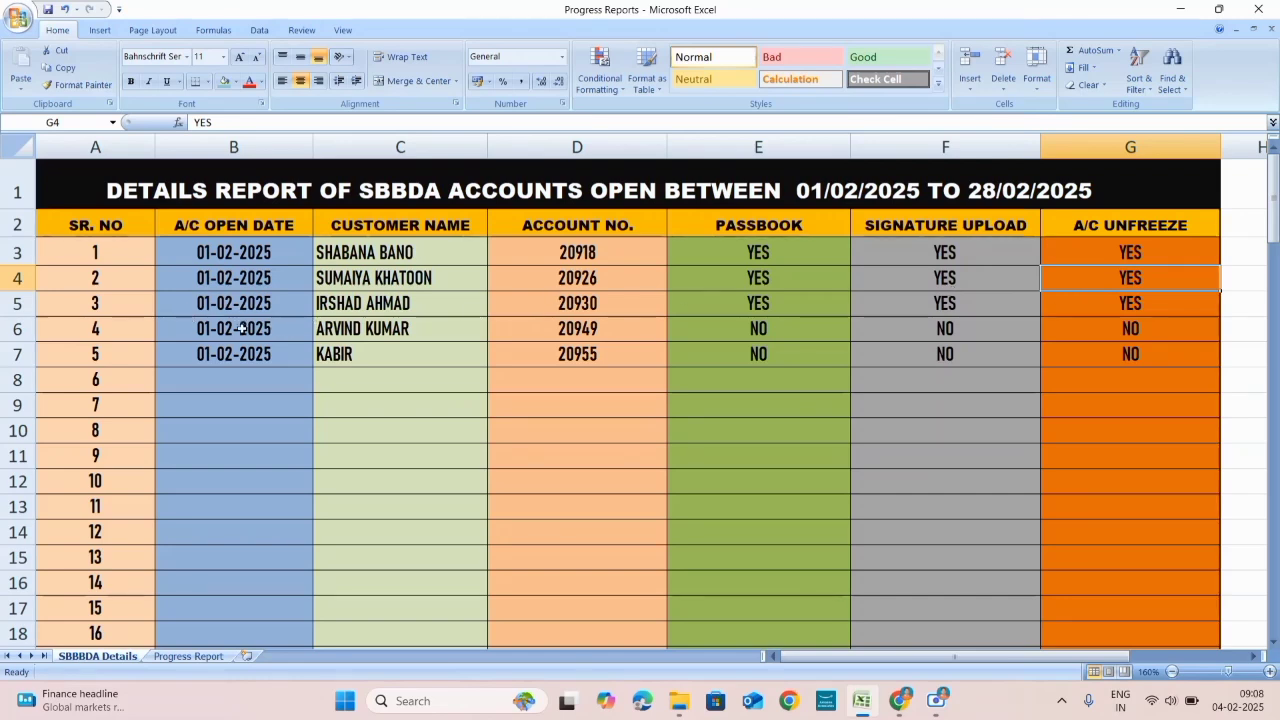
left_click(221, 379)
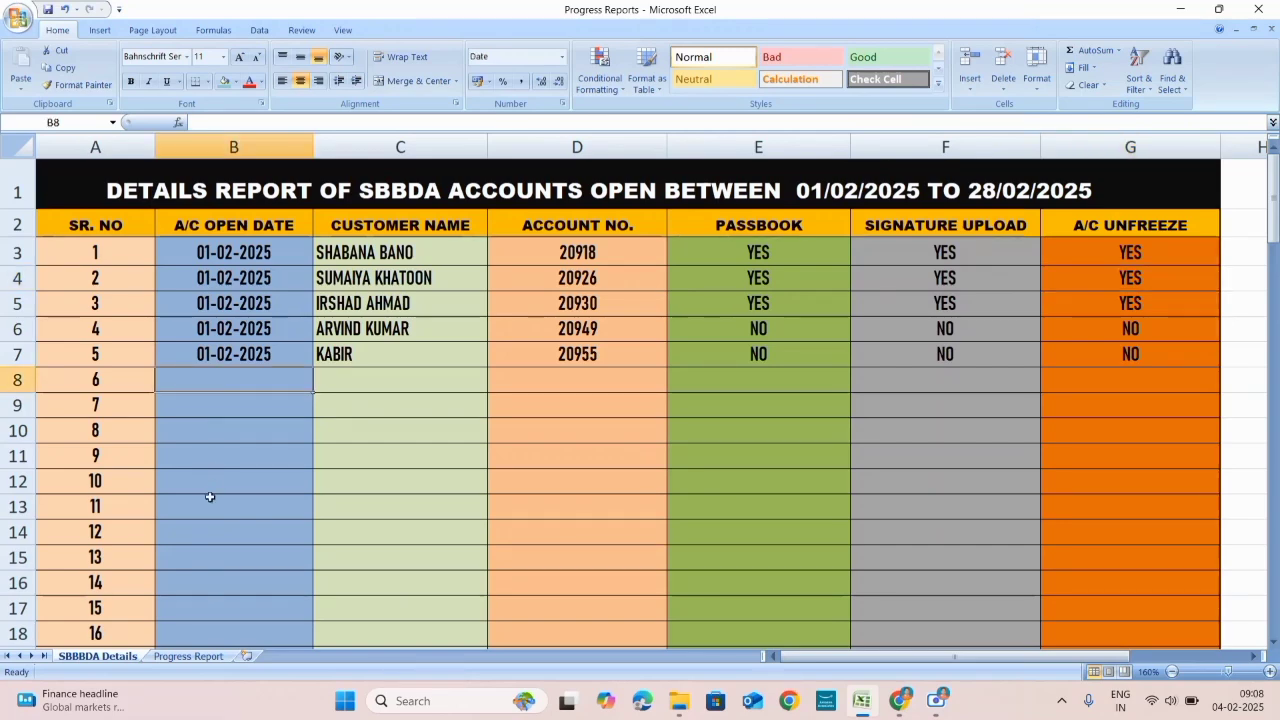
scroll(240, 470, "down", 1)
scroll(286, 424, "up", 1)
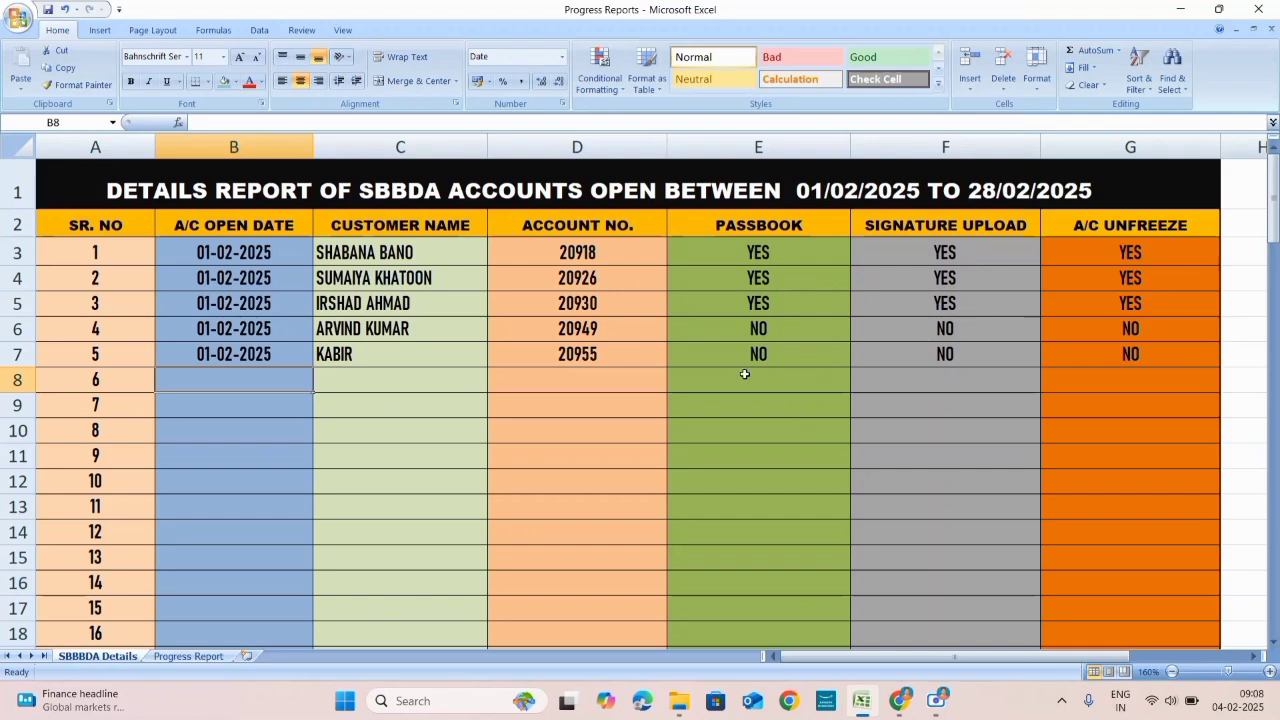
scroll(336, 377, "down", 3)
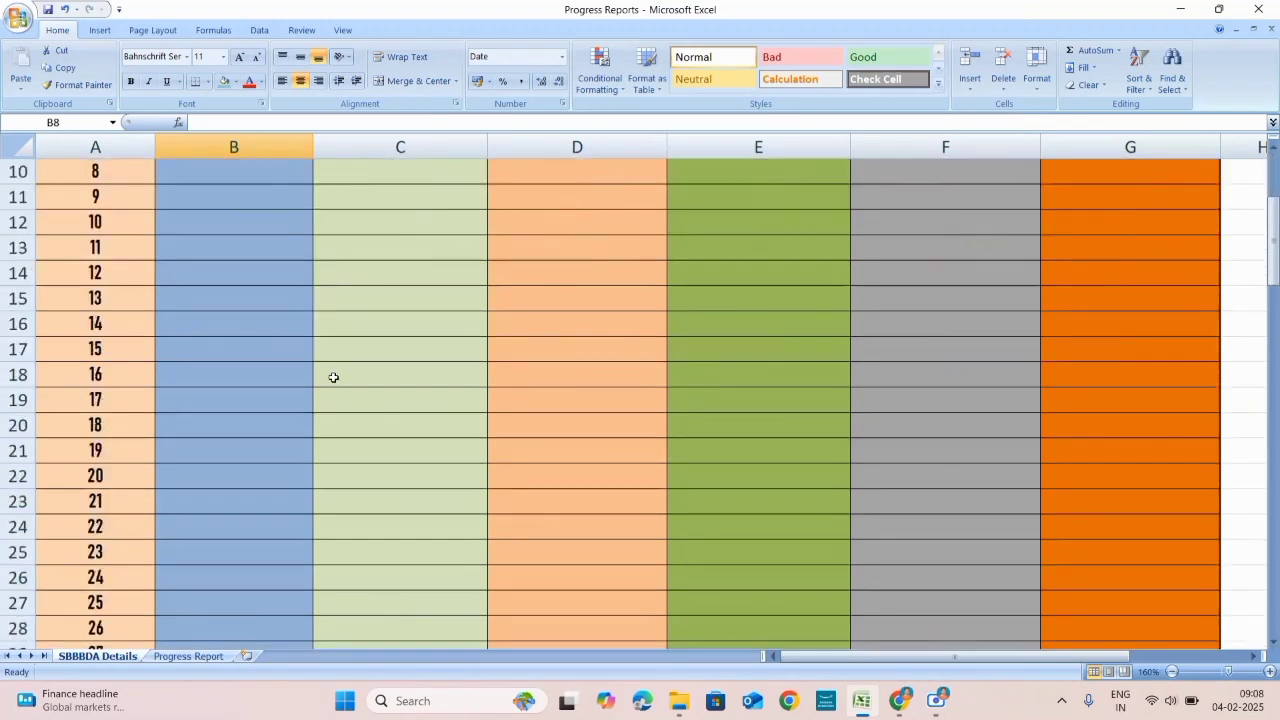
scroll(333, 377, "down", 14)
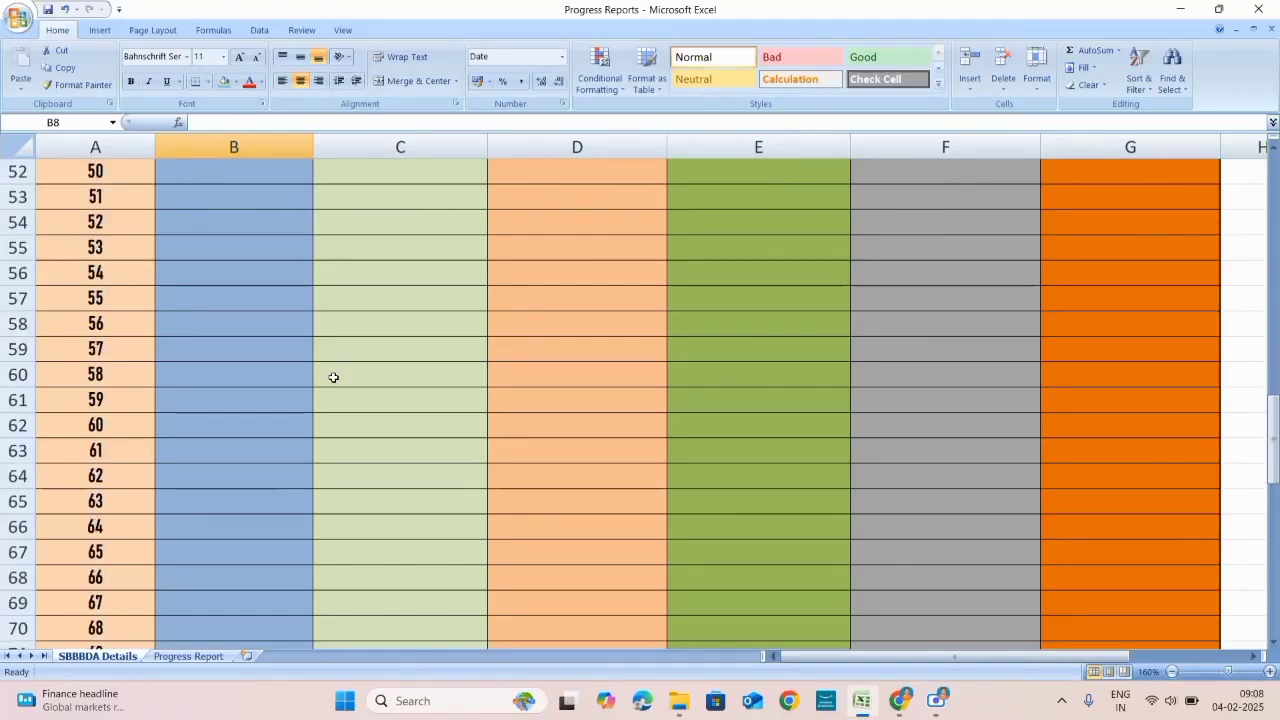
scroll(333, 377, "down", 15)
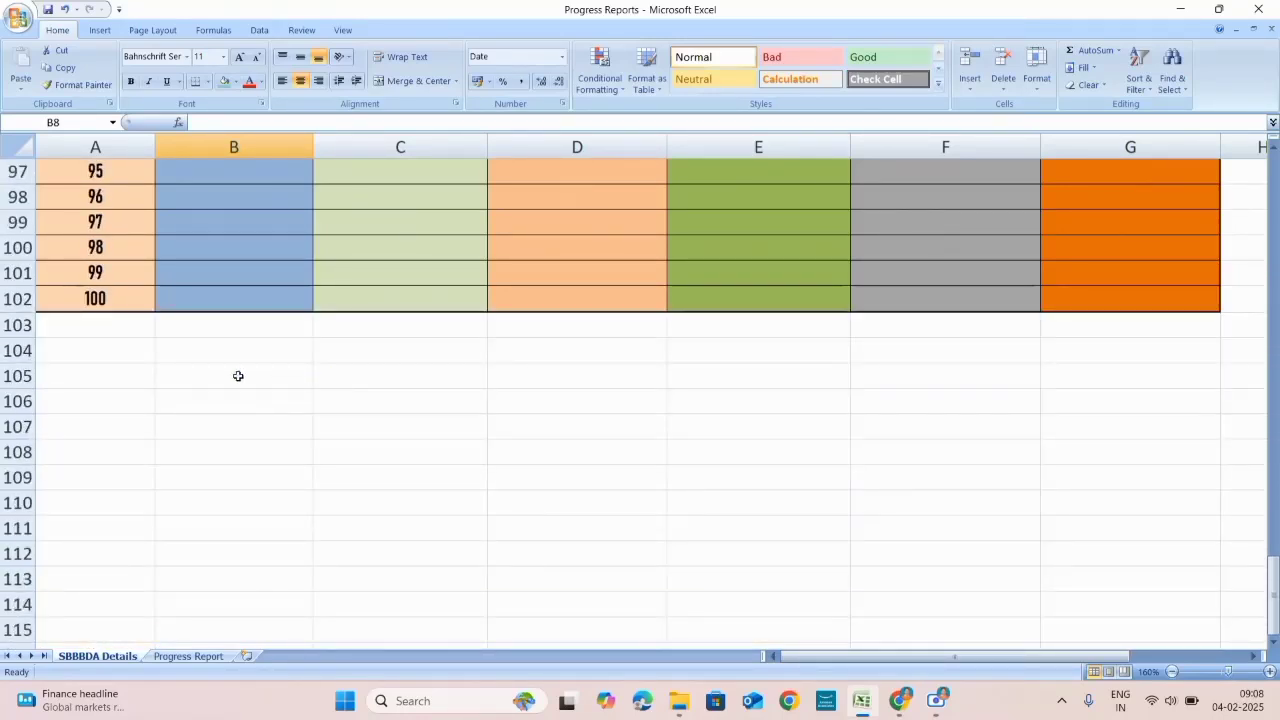
left_click_drag(91, 329, 724, 476)
left_click(1068, 508)
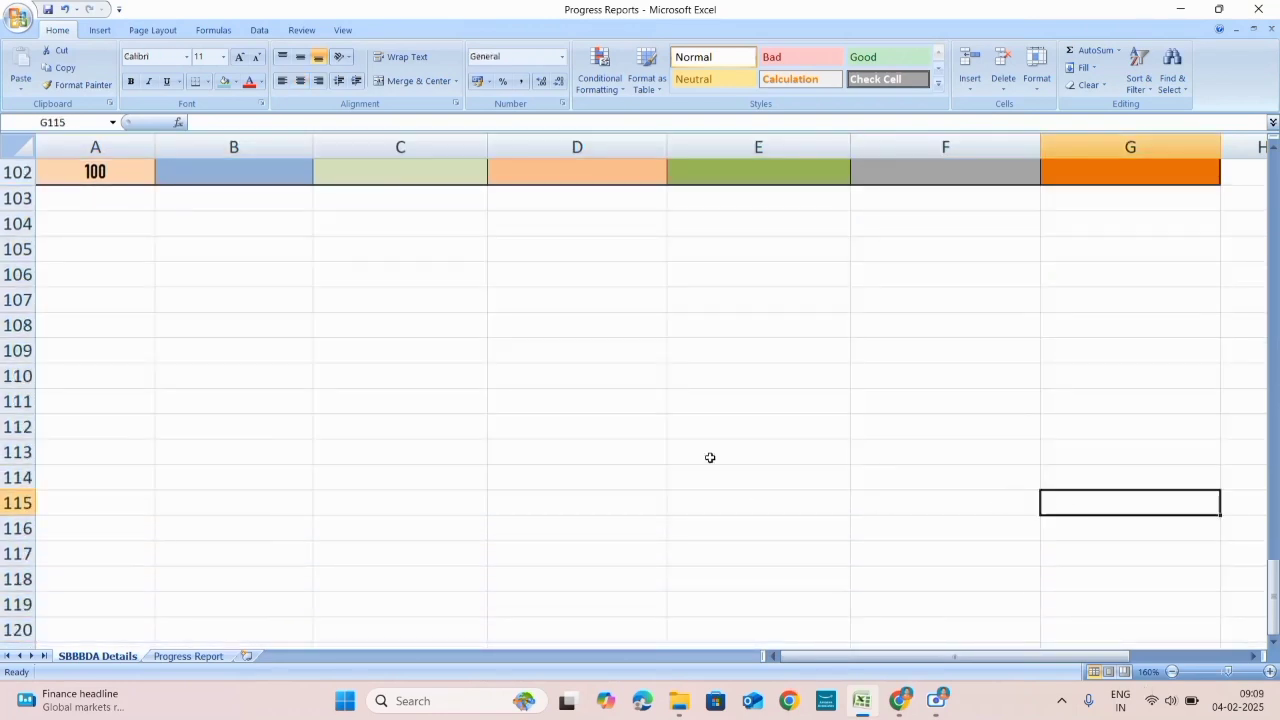
scroll(491, 431, "up", 3)
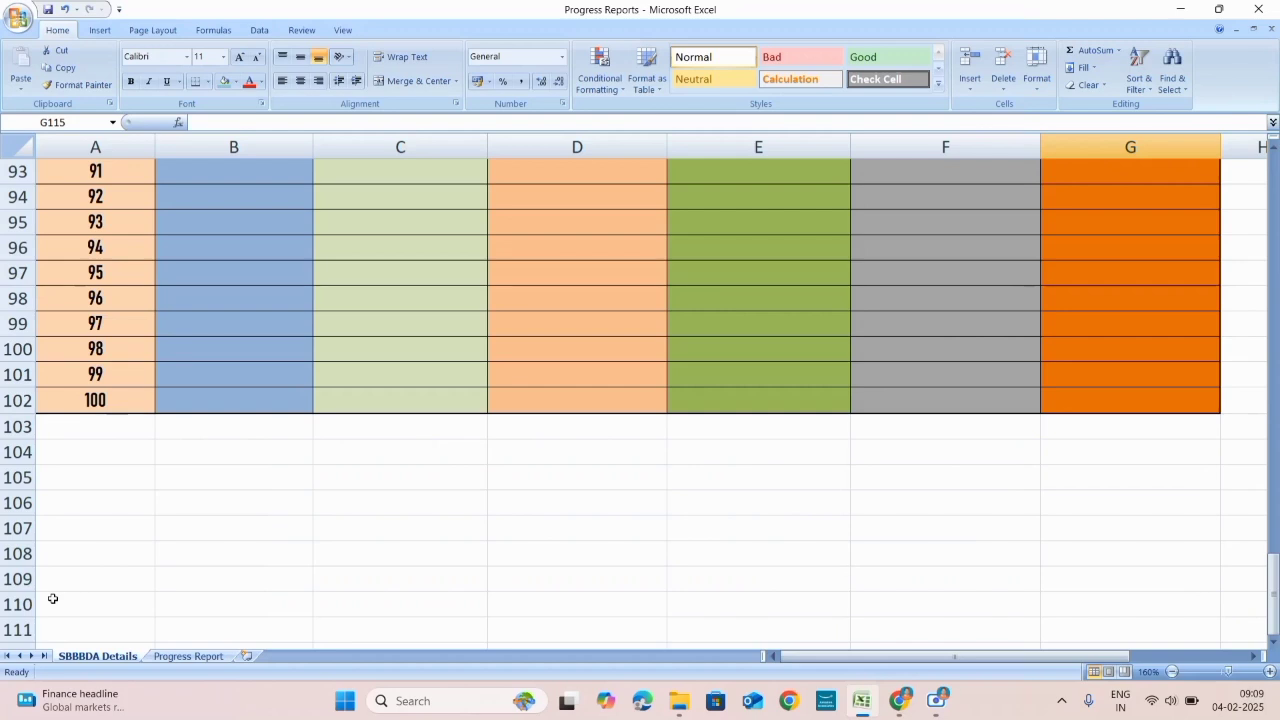
scroll(249, 525, "up", 6)
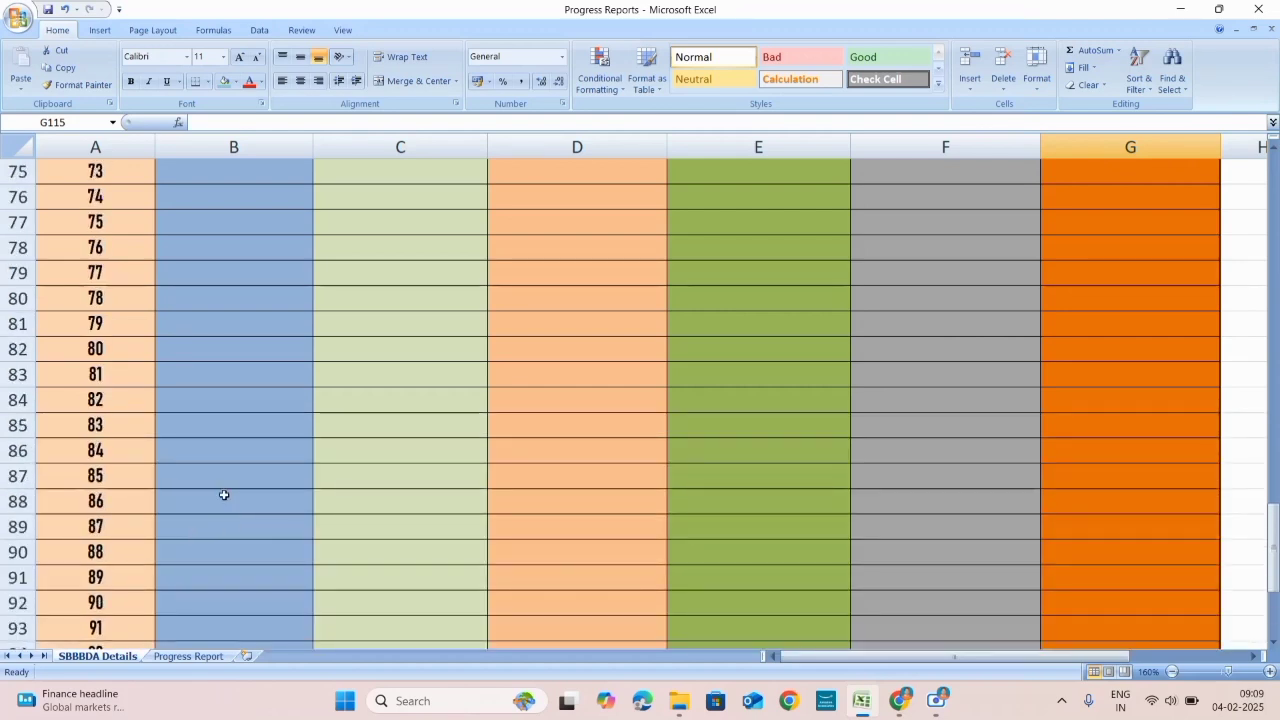
scroll(224, 495, "up", 16)
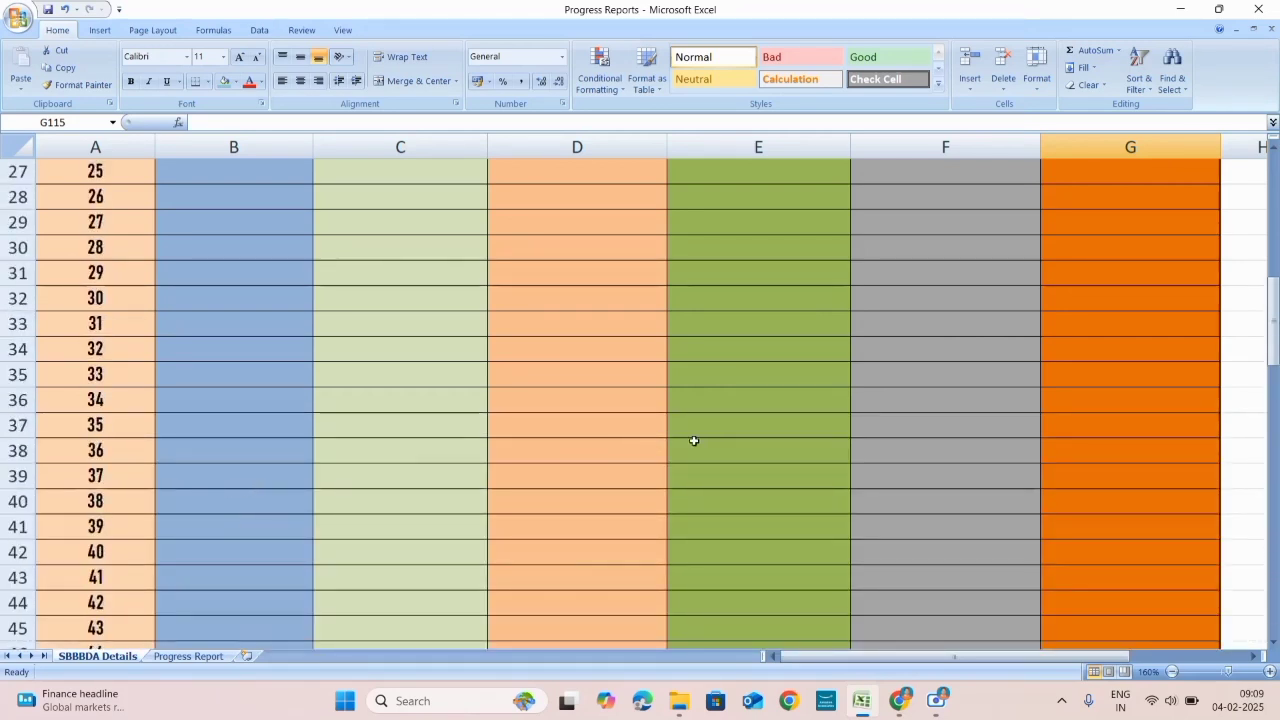
scroll(694, 440, "up", 9)
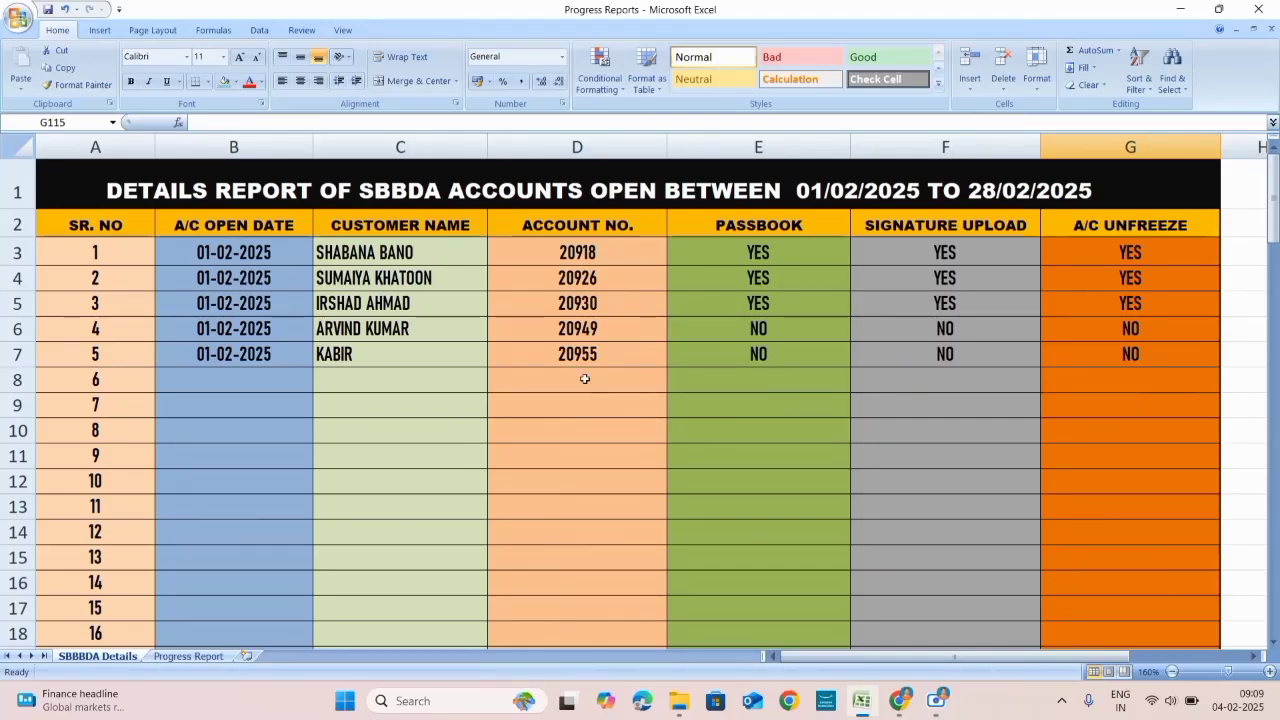
left_click(407, 252)
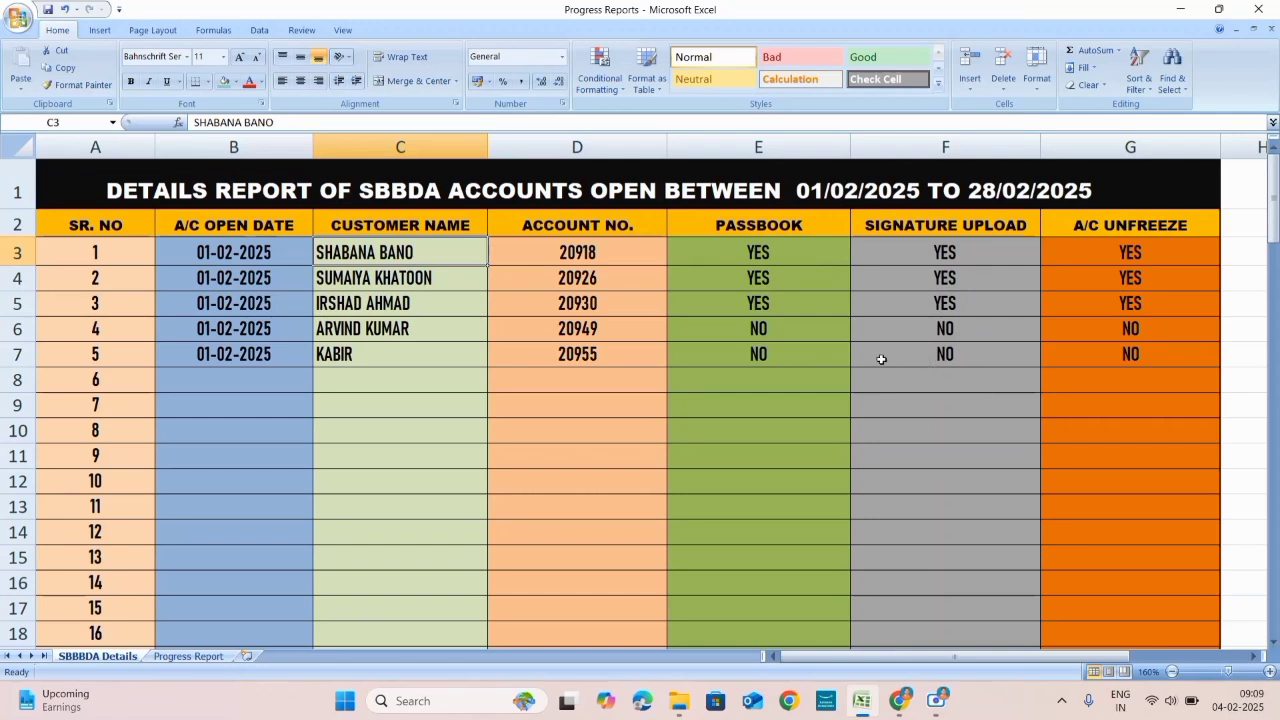
left_click(296, 376)
left_click(321, 382)
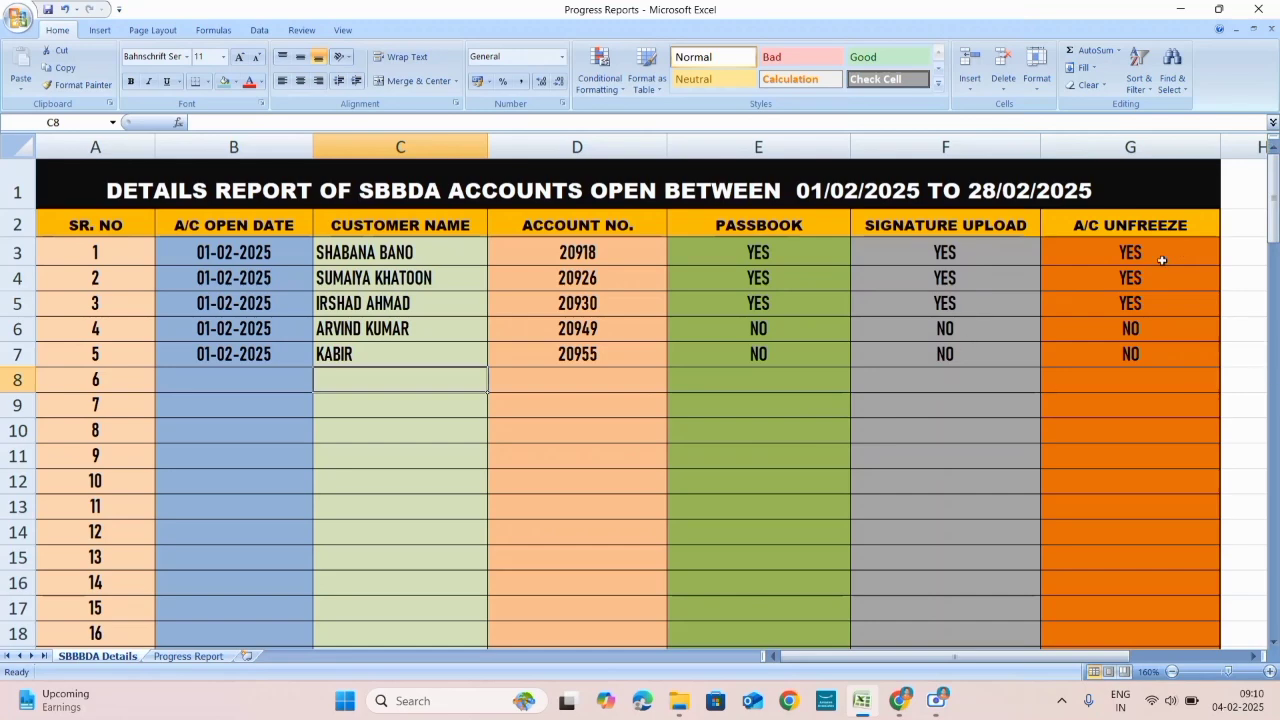
scroll(1160, 257, "down", 1)
scroll(1165, 259, "up", 1)
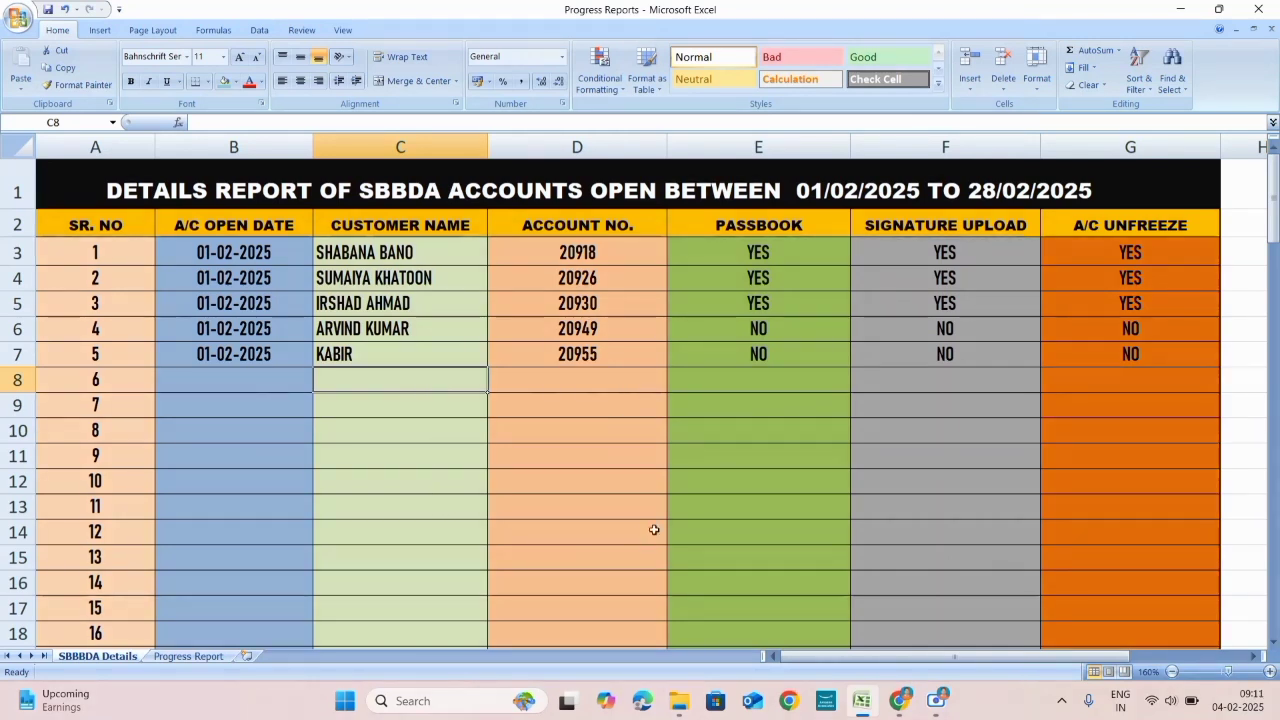
Step: Step down through the empty passbook cells to E12
left_click(772, 386)
left_click(768, 406)
left_click(763, 441)
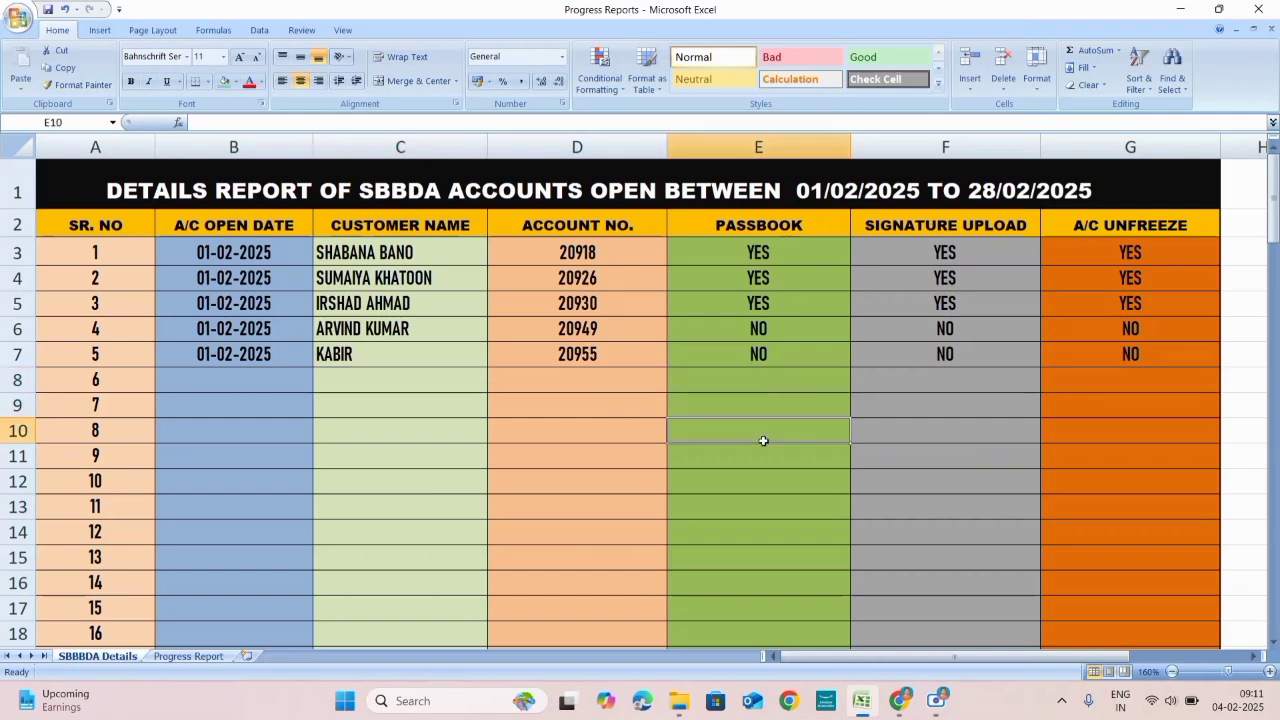
left_click(759, 471)
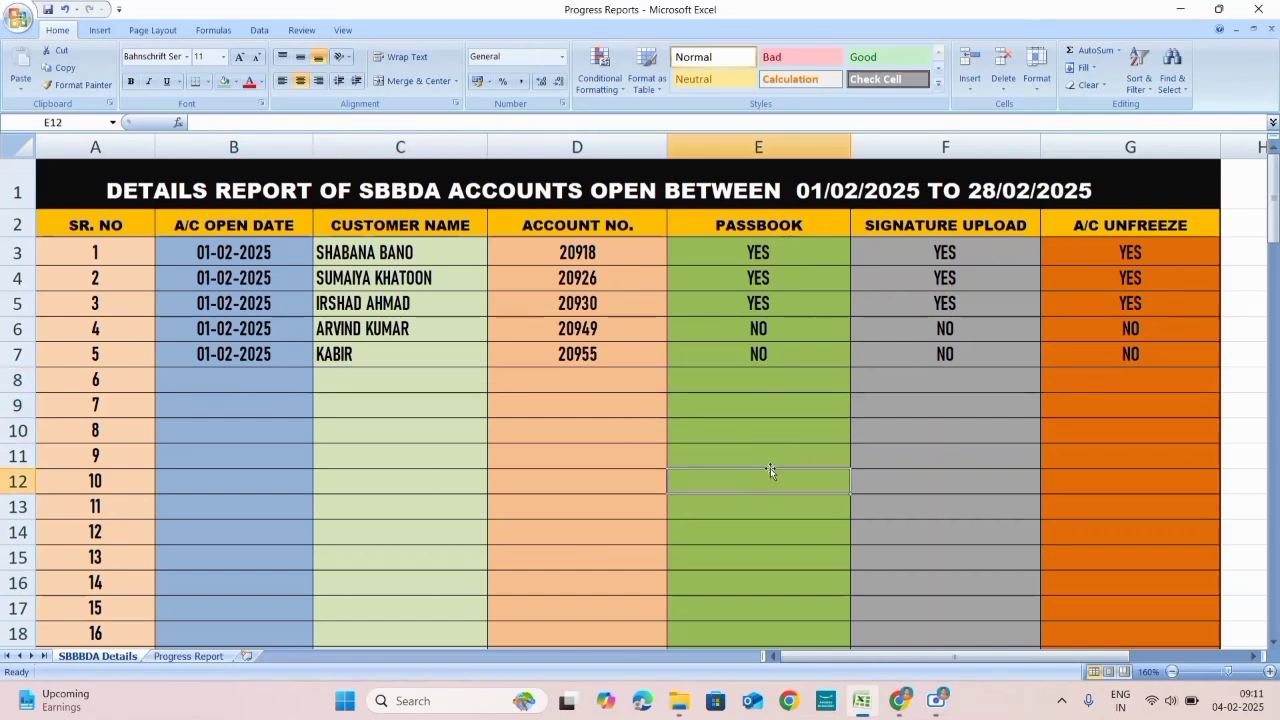
Step: Replace NO with YES in E6 for serial 4, then open the Progress Report sheet
left_click(806, 331)
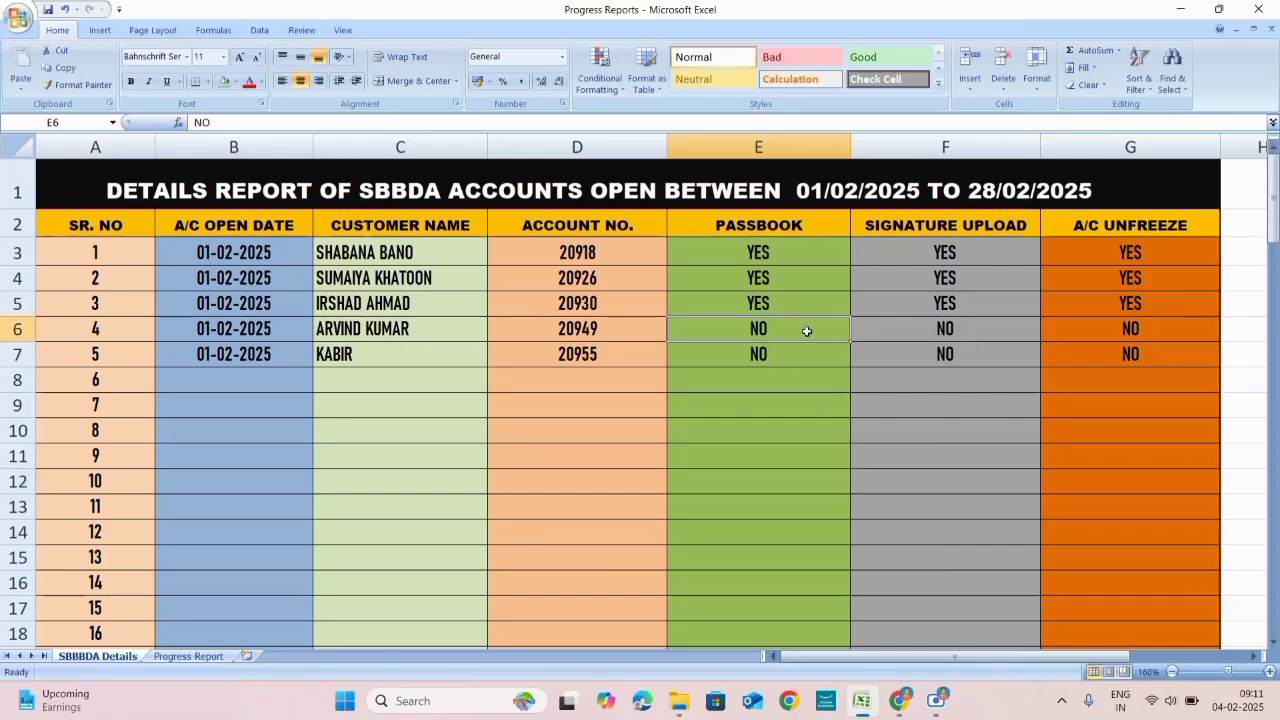
key("BackSpace")
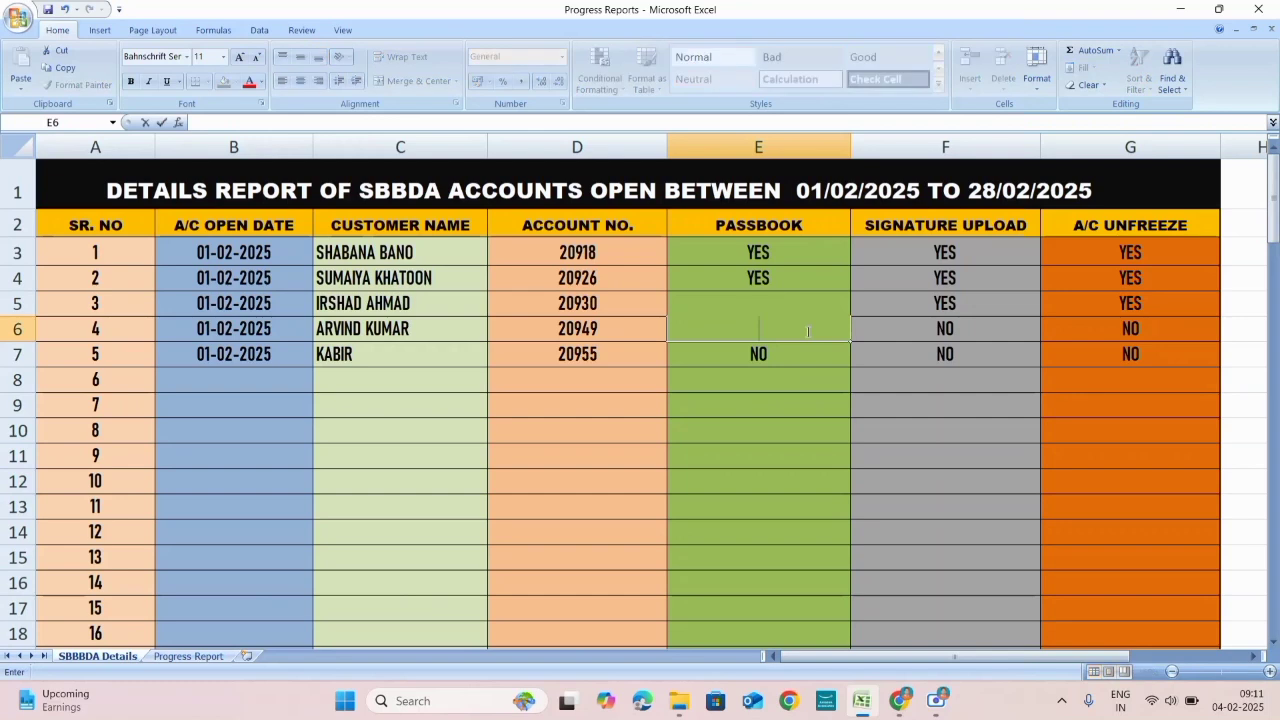
type("yeS")
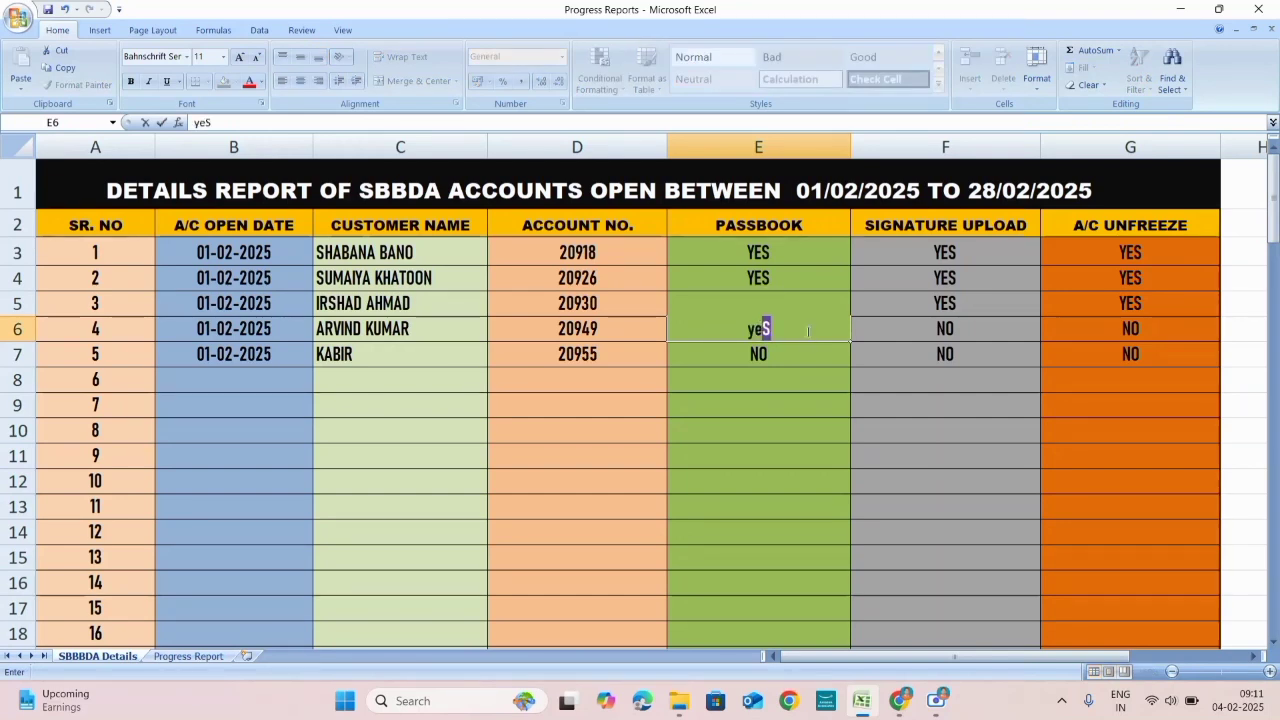
key("Return")
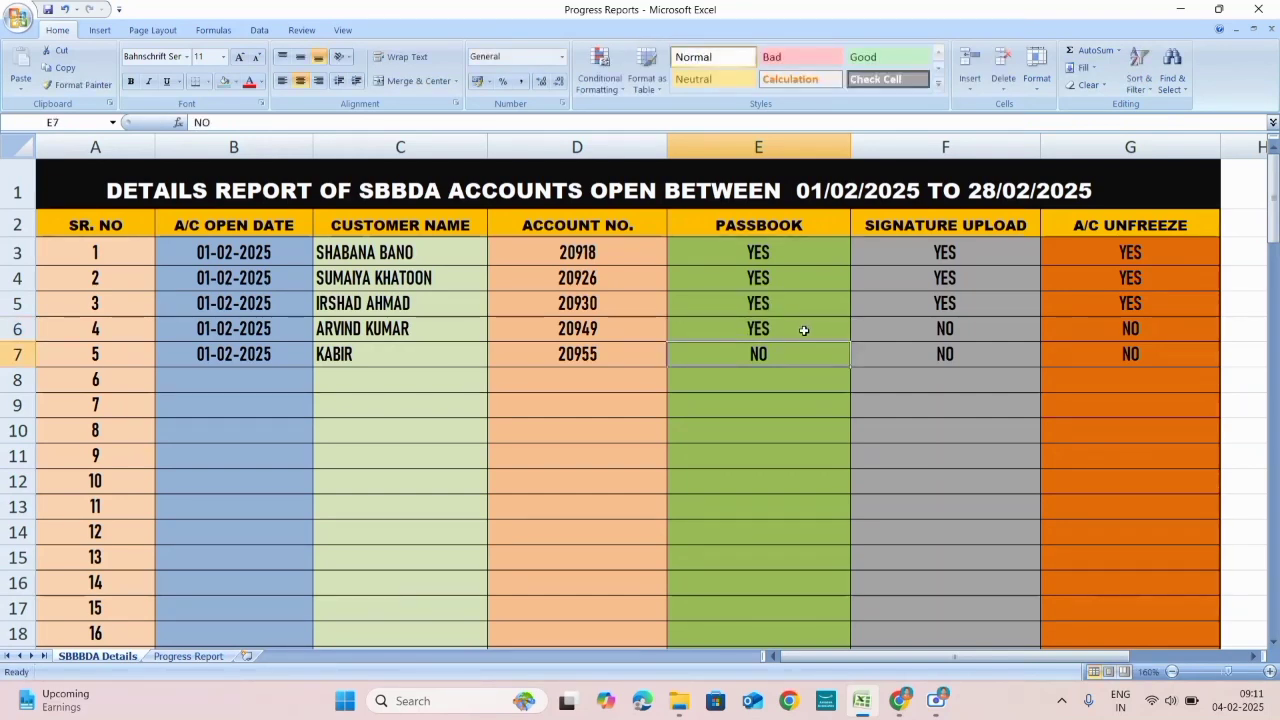
left_click(995, 333)
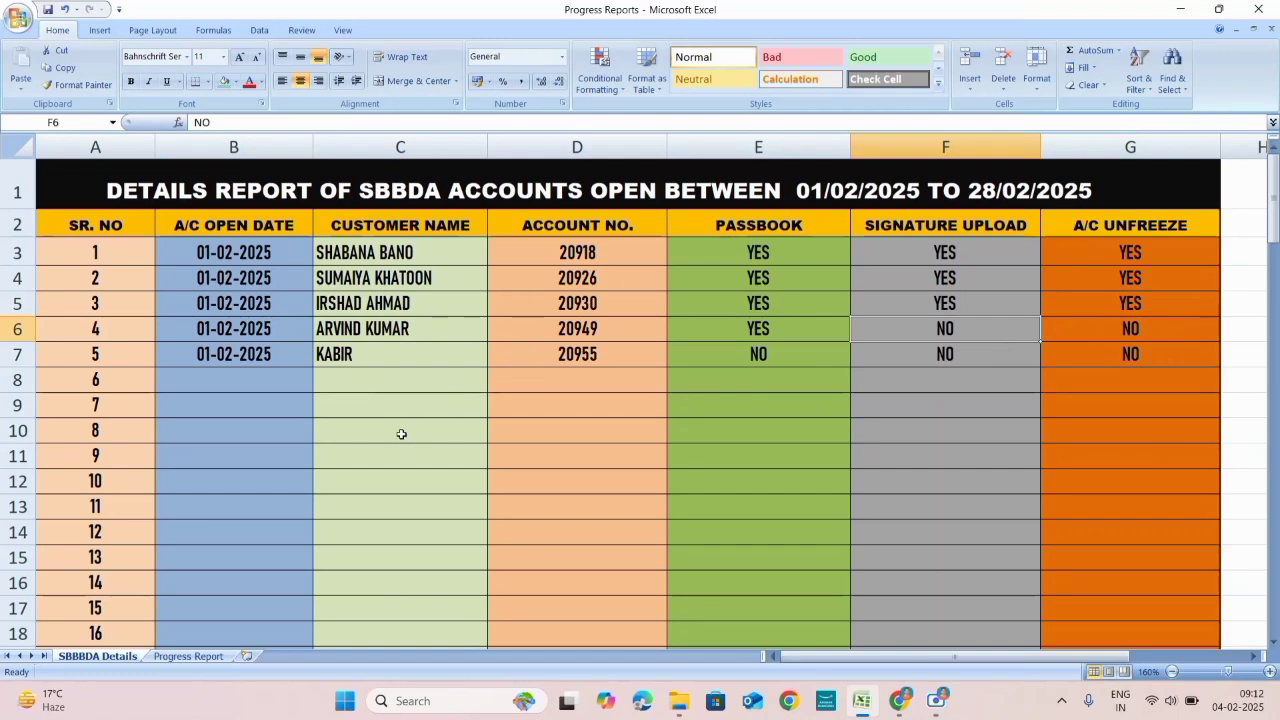
left_click(189, 657)
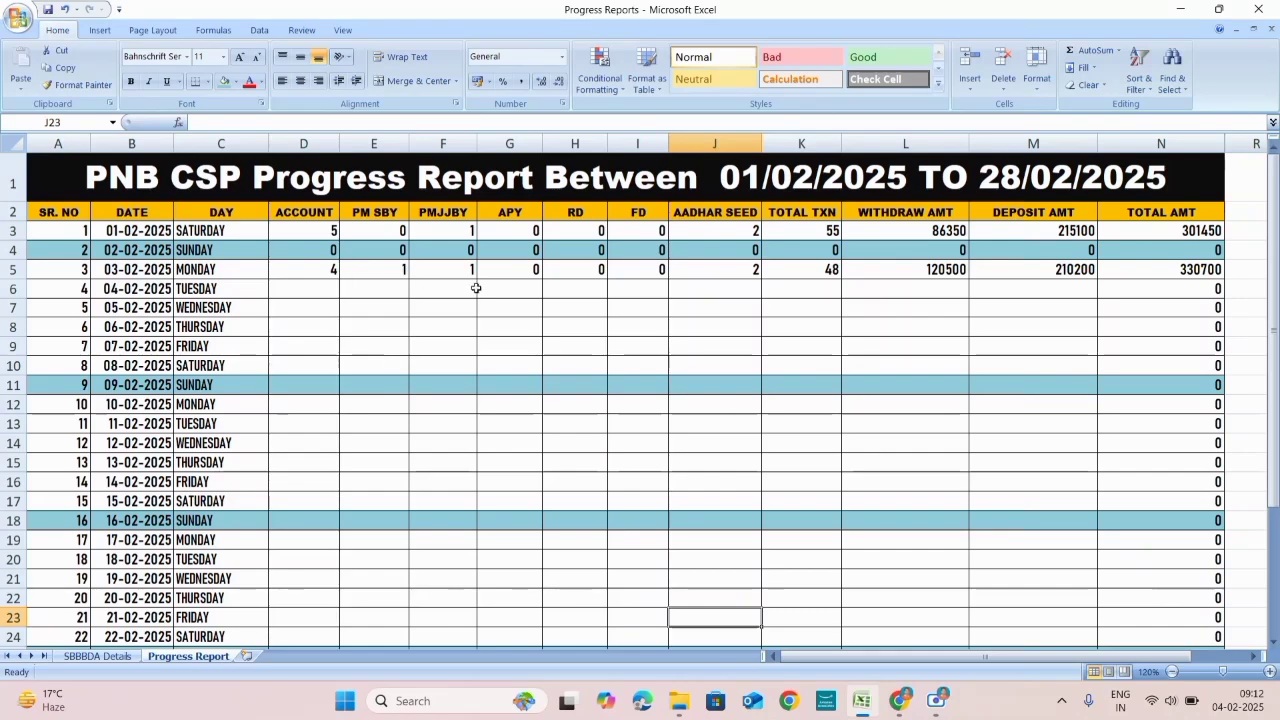
left_click(84, 656)
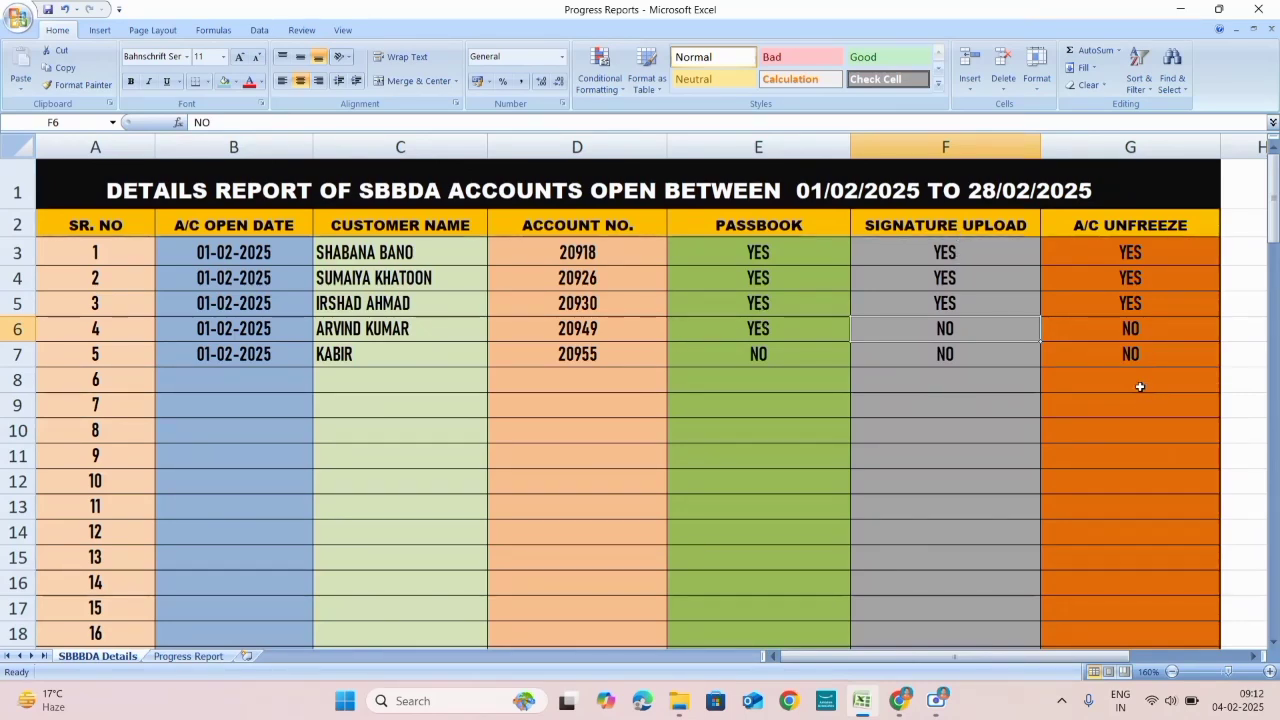
left_click(188, 657)
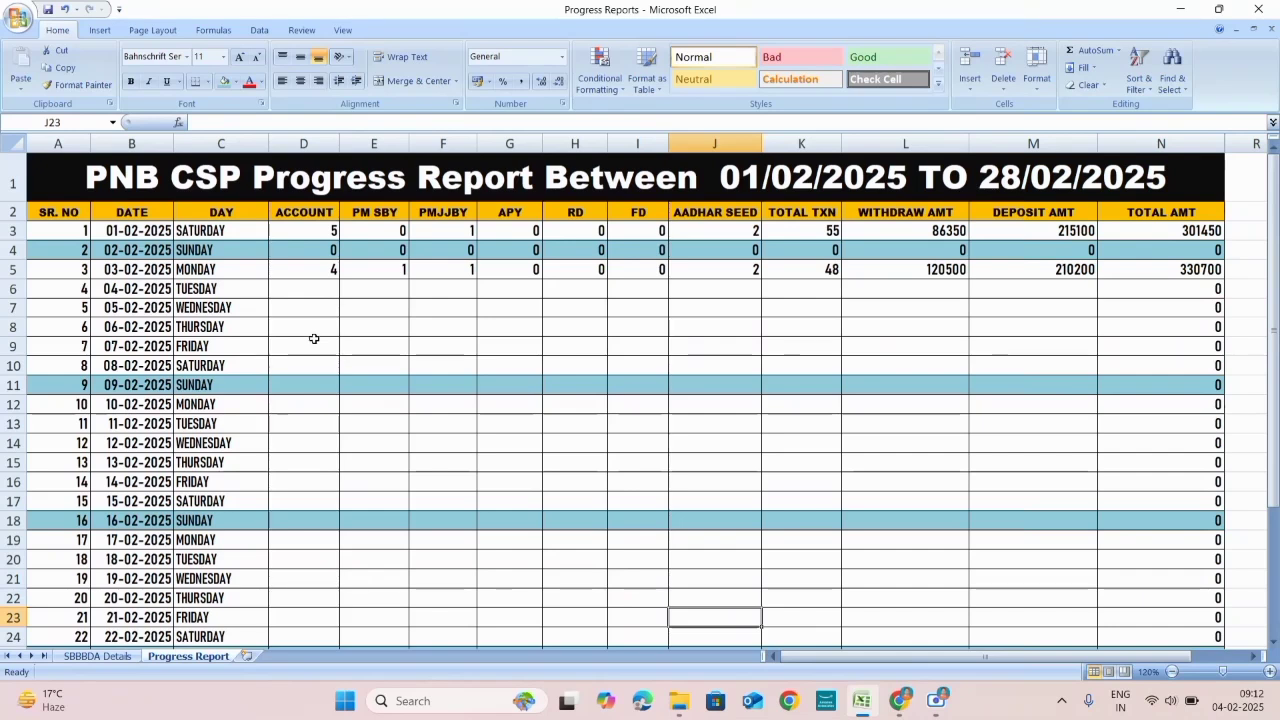
left_click(395, 230)
left_click(451, 213)
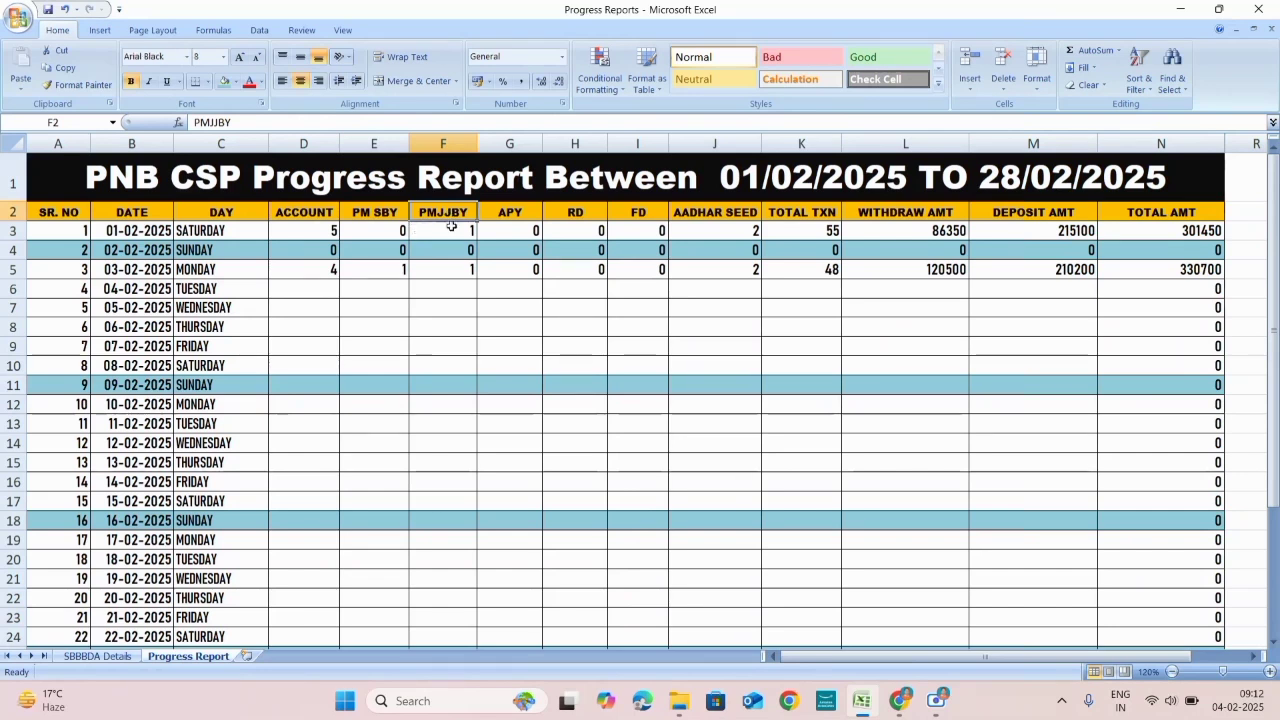
left_click(503, 215)
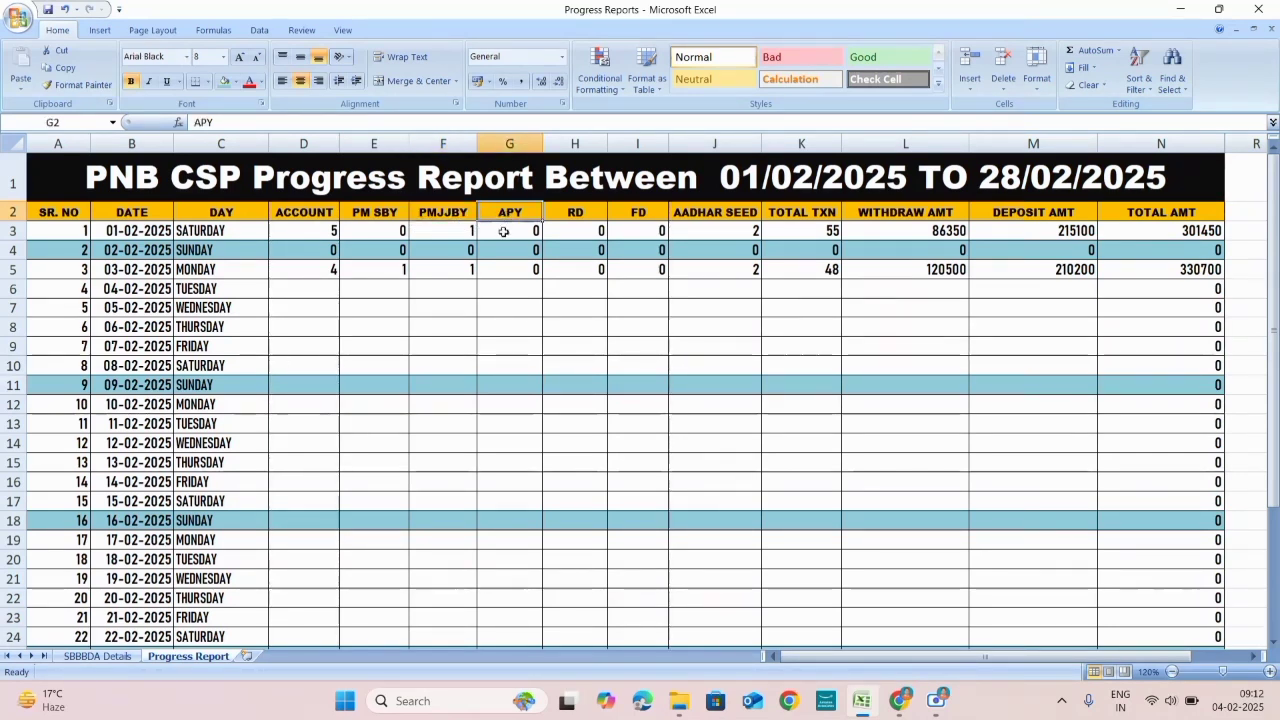
left_click(582, 215)
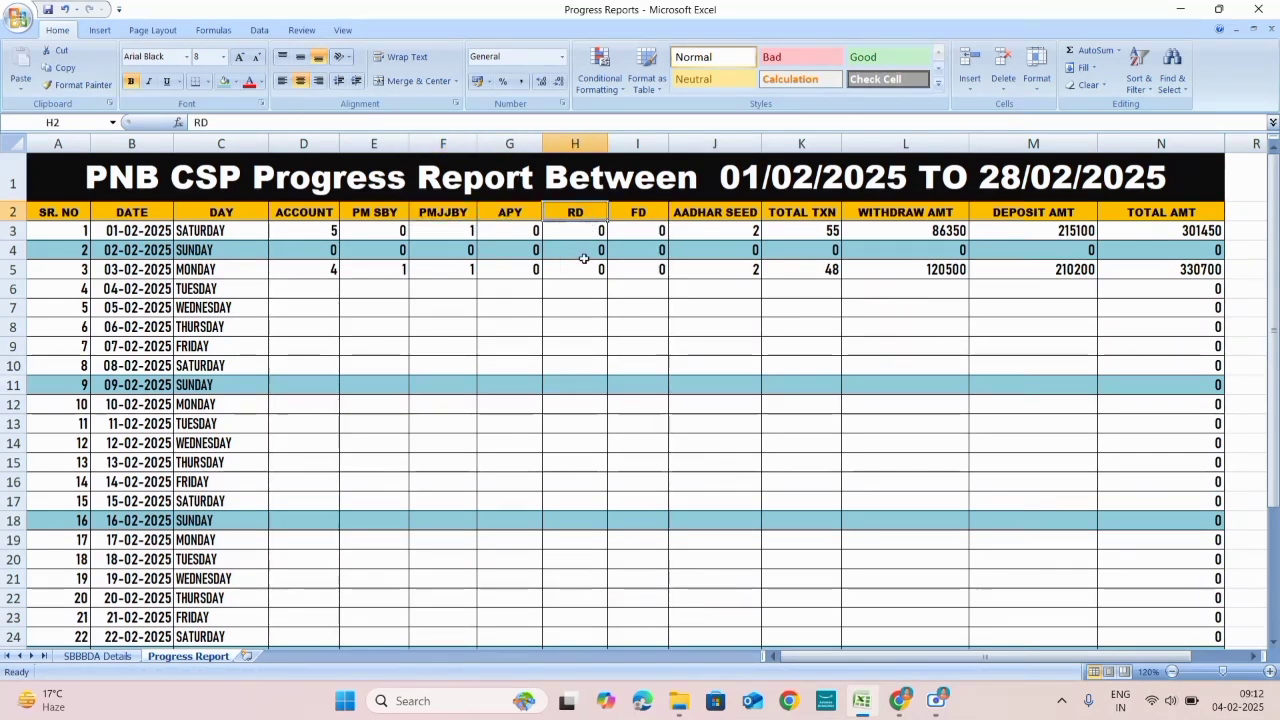
left_click(655, 216)
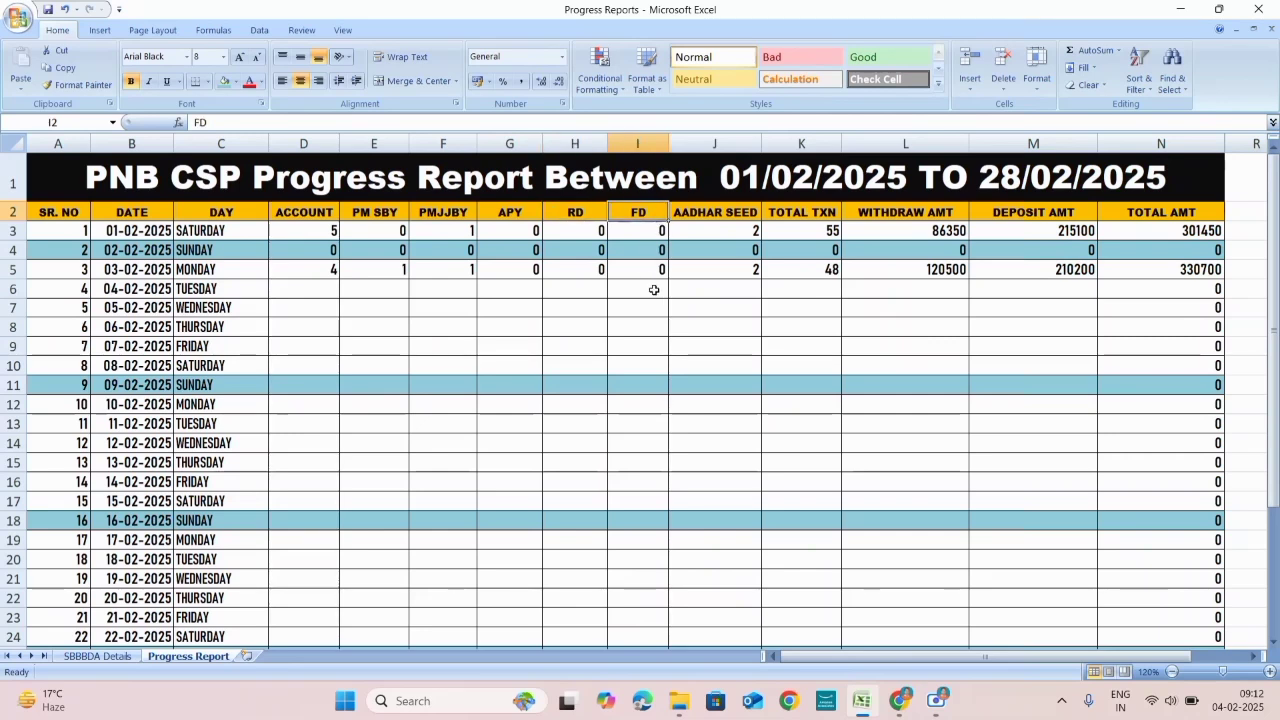
left_click(726, 216)
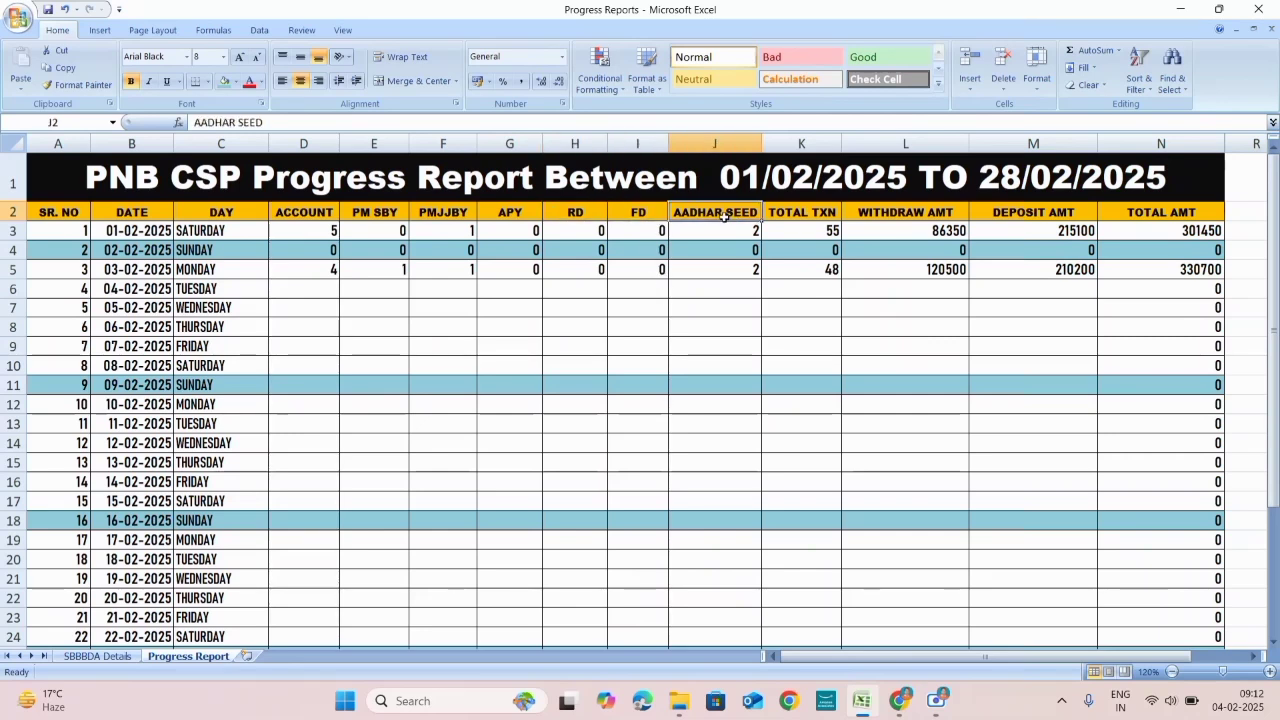
left_click(807, 213)
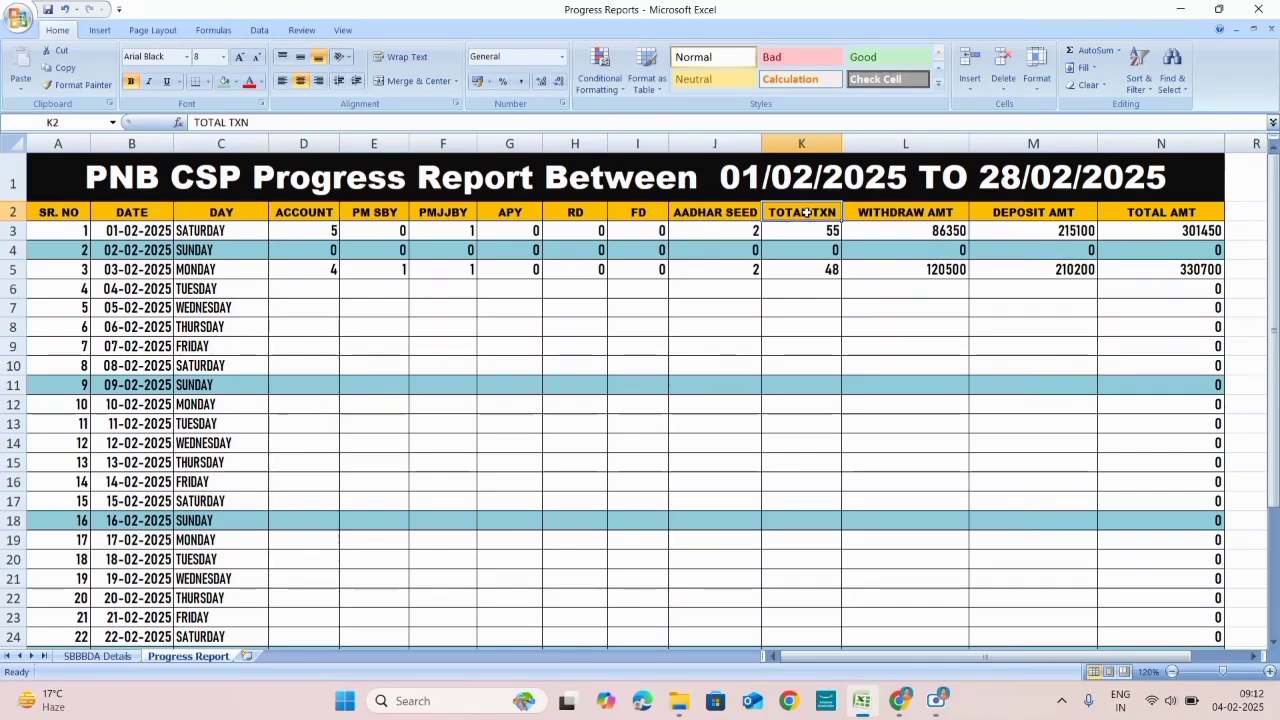
left_click(917, 214)
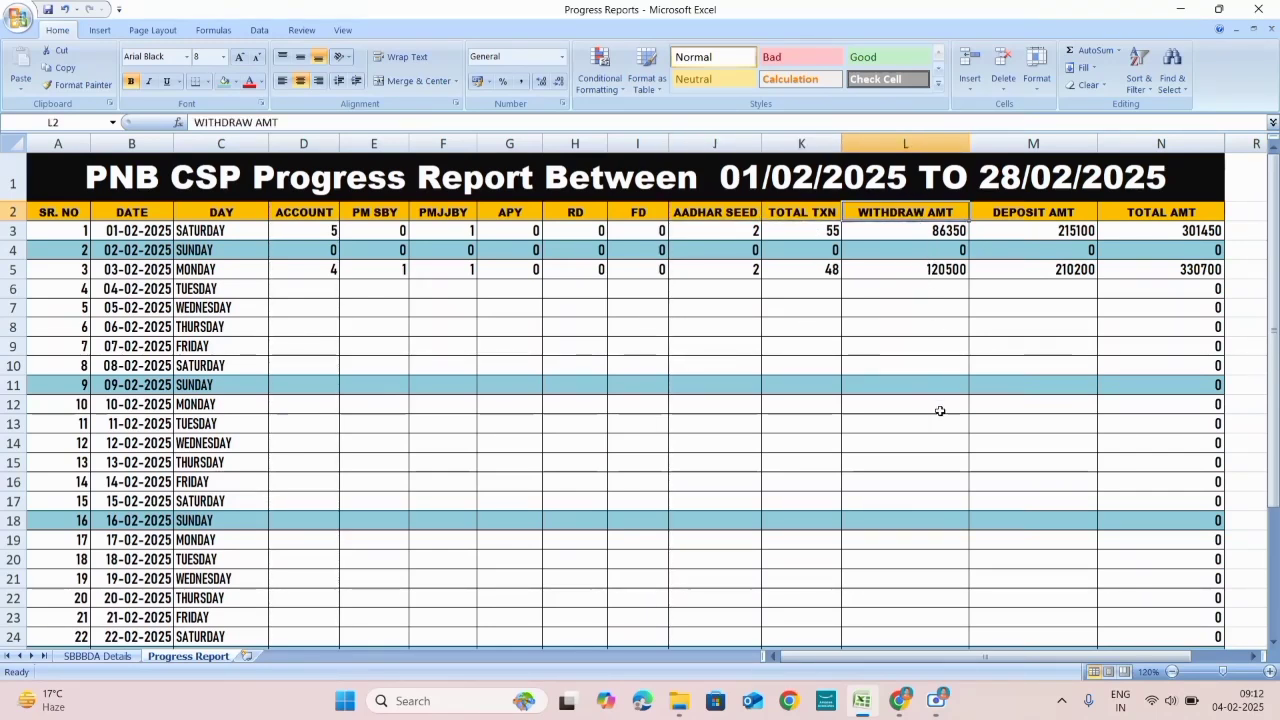
left_click(1037, 211)
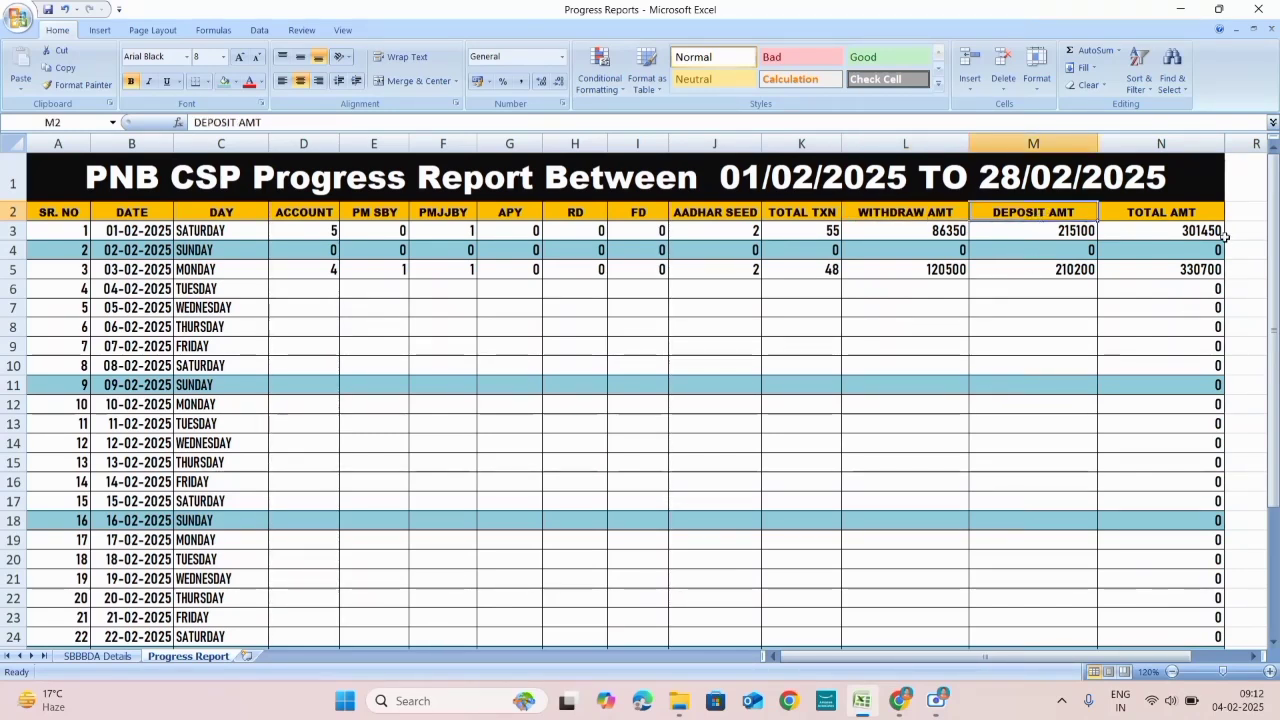
left_click(1178, 218)
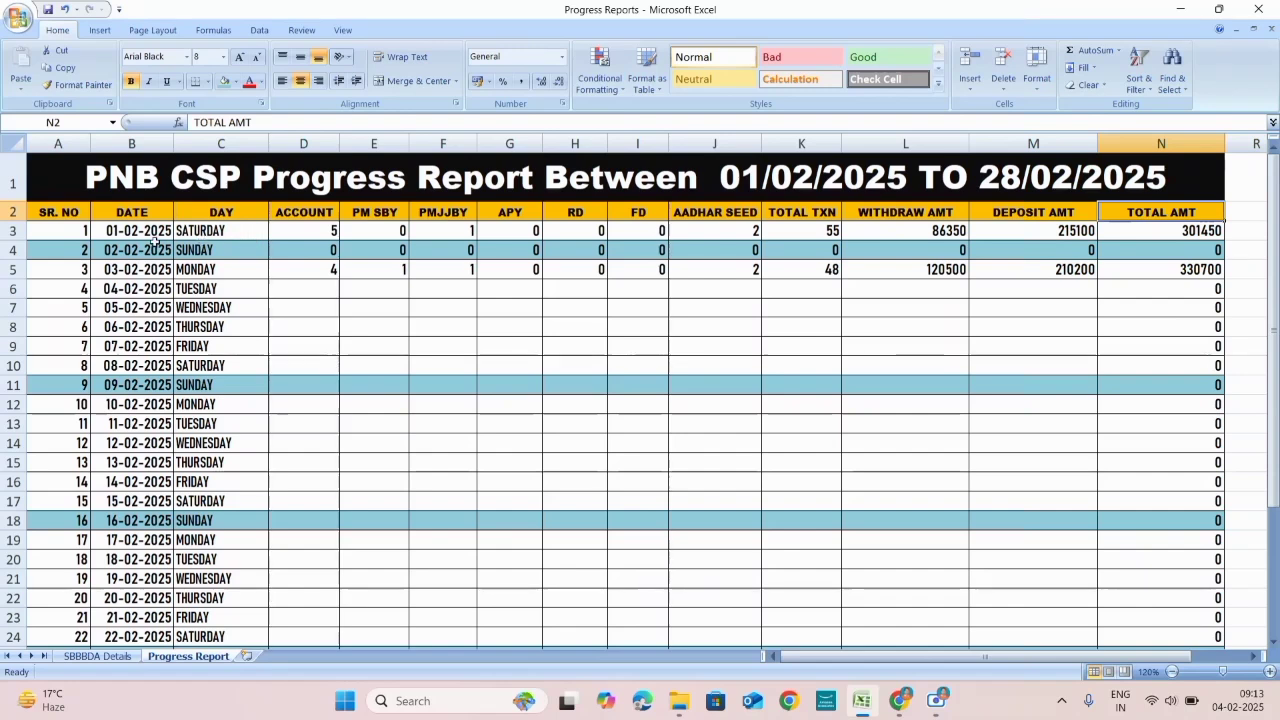
Step: Check the 01-02-2025 ACCOUNT and PM SBY cells, then change its APY cell G3 to 1
left_click(322, 234)
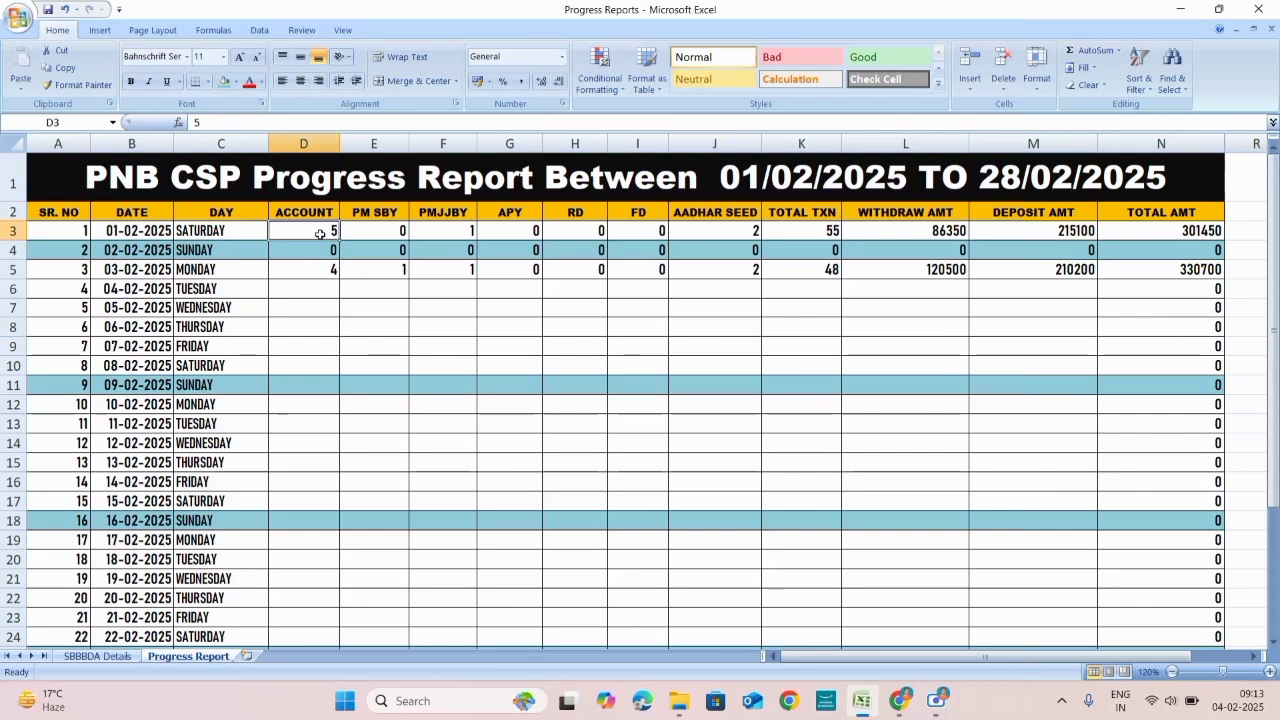
left_click(385, 232)
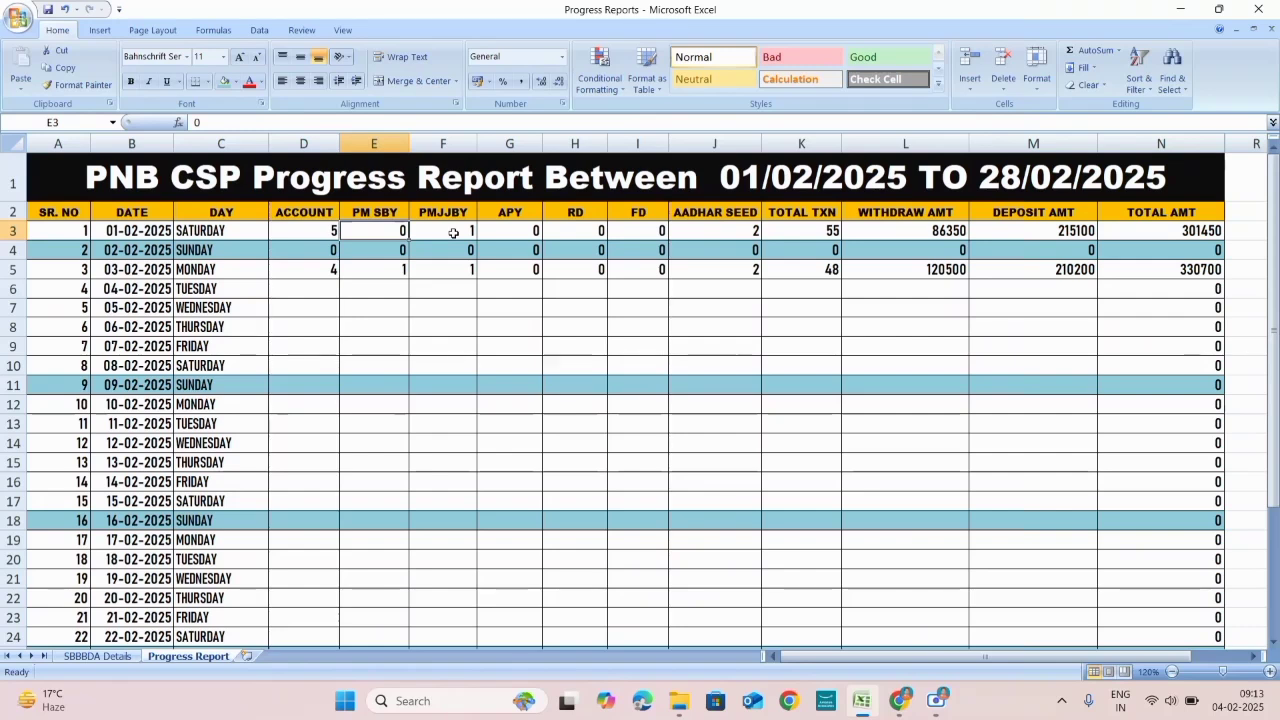
left_click(509, 229)
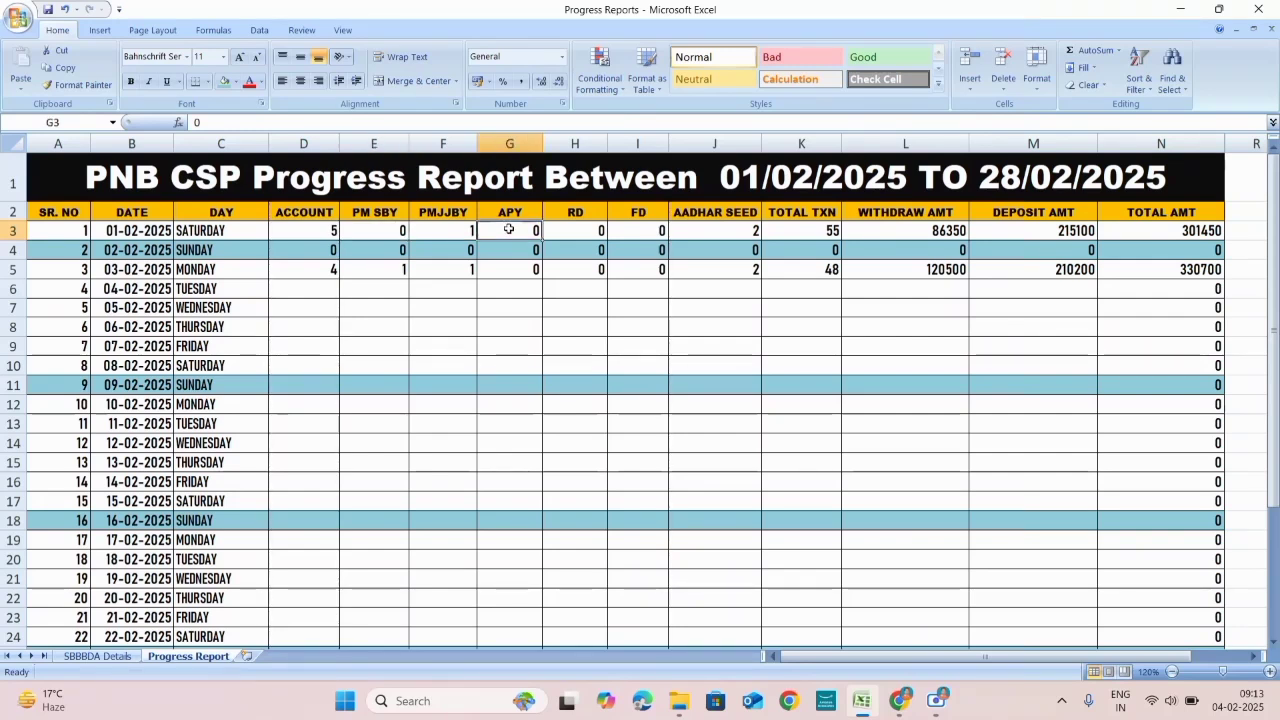
key("BackSpace")
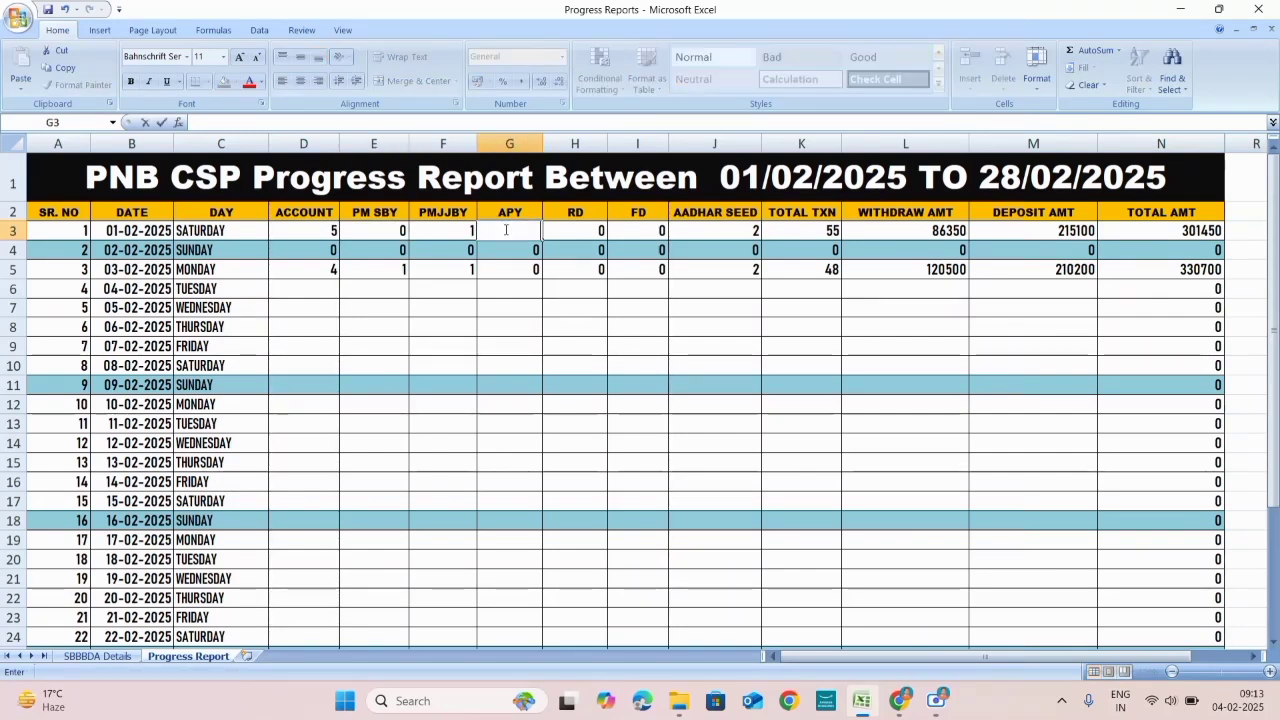
type("1")
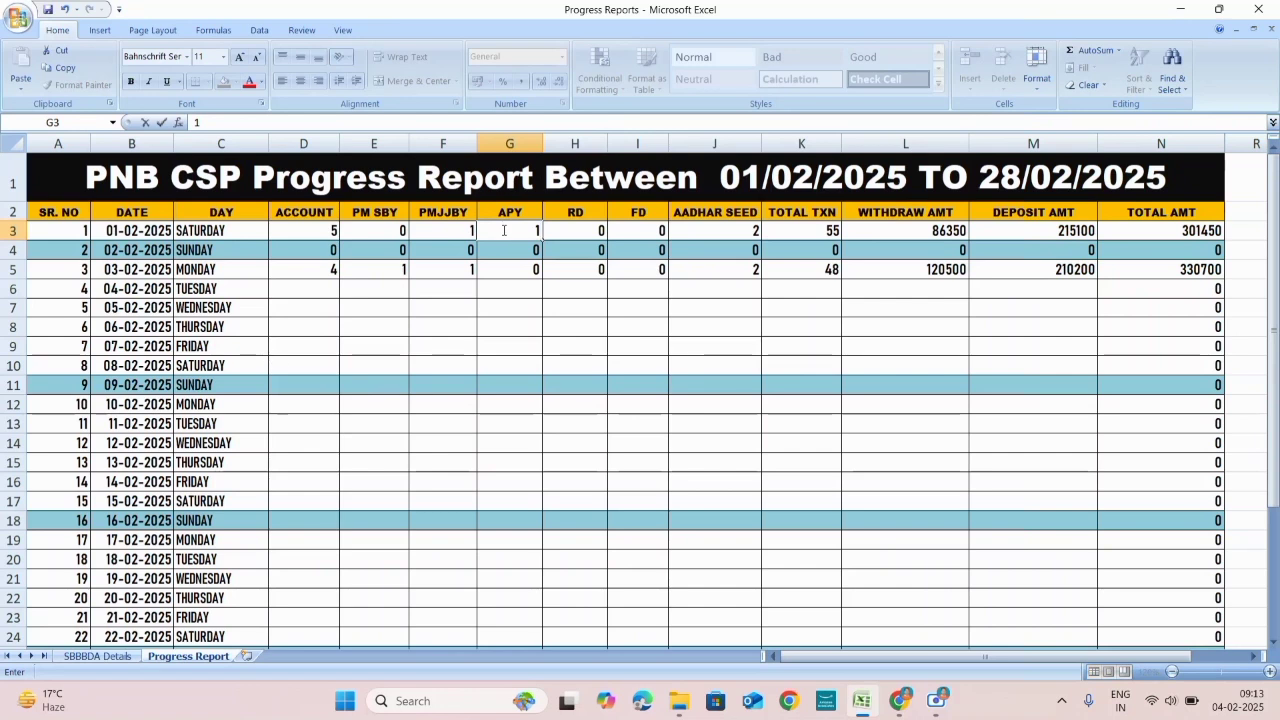
key("Return")
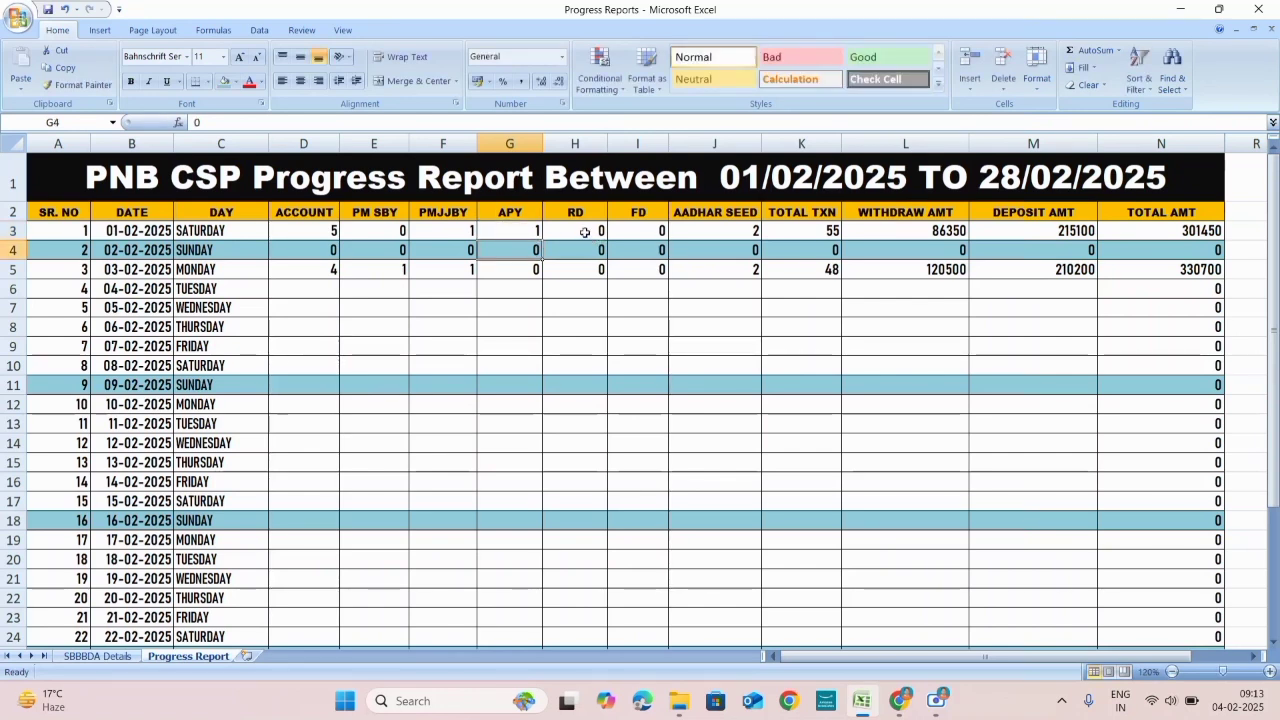
left_click(585, 232)
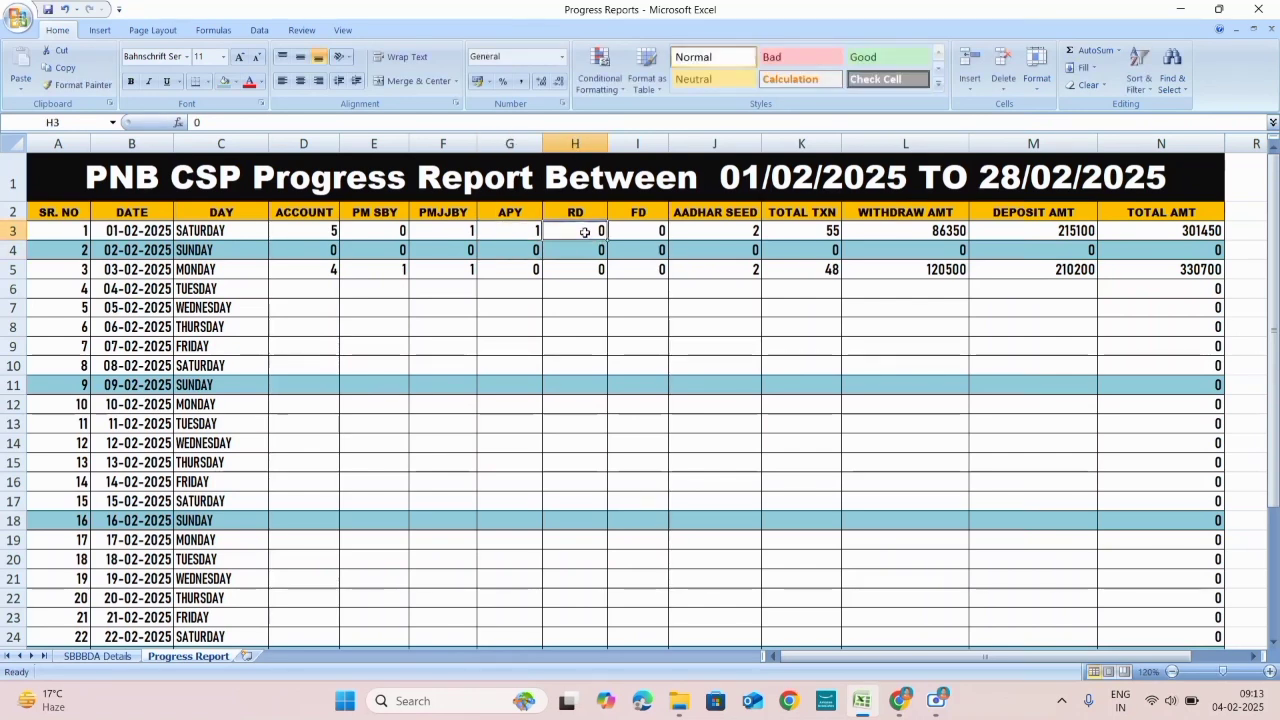
left_click(728, 235)
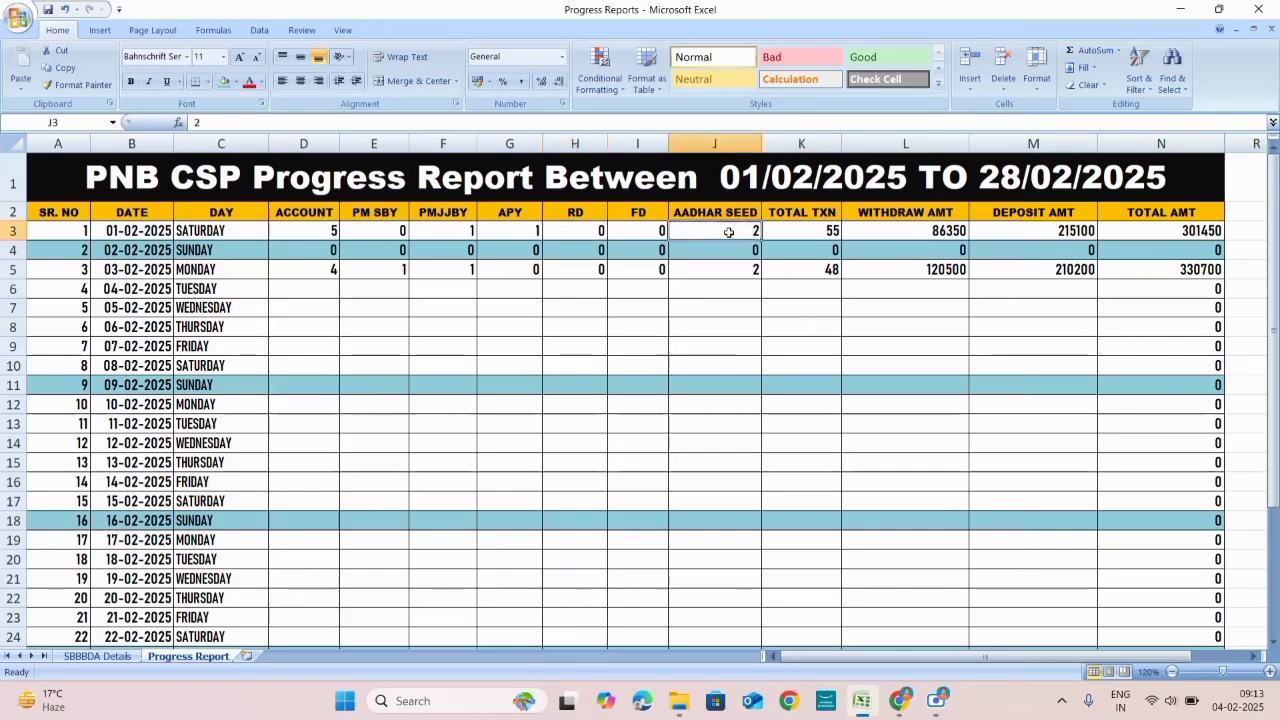
left_click(814, 233)
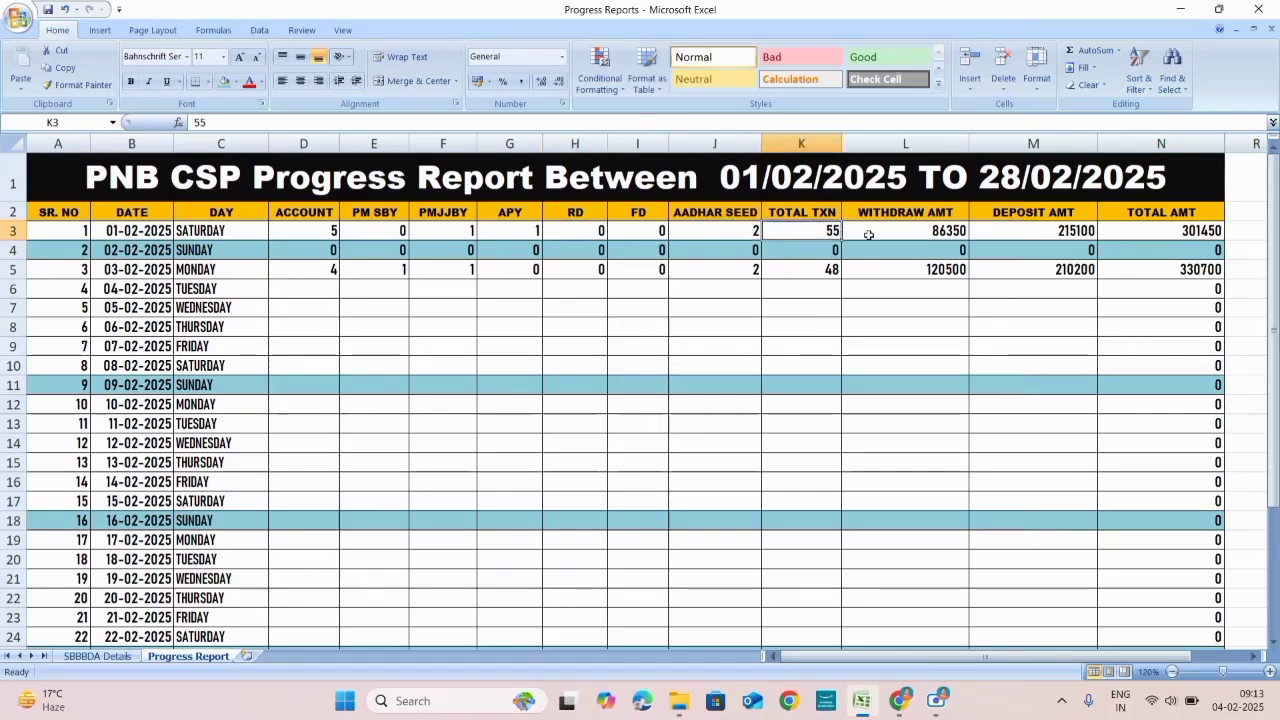
left_click(938, 231)
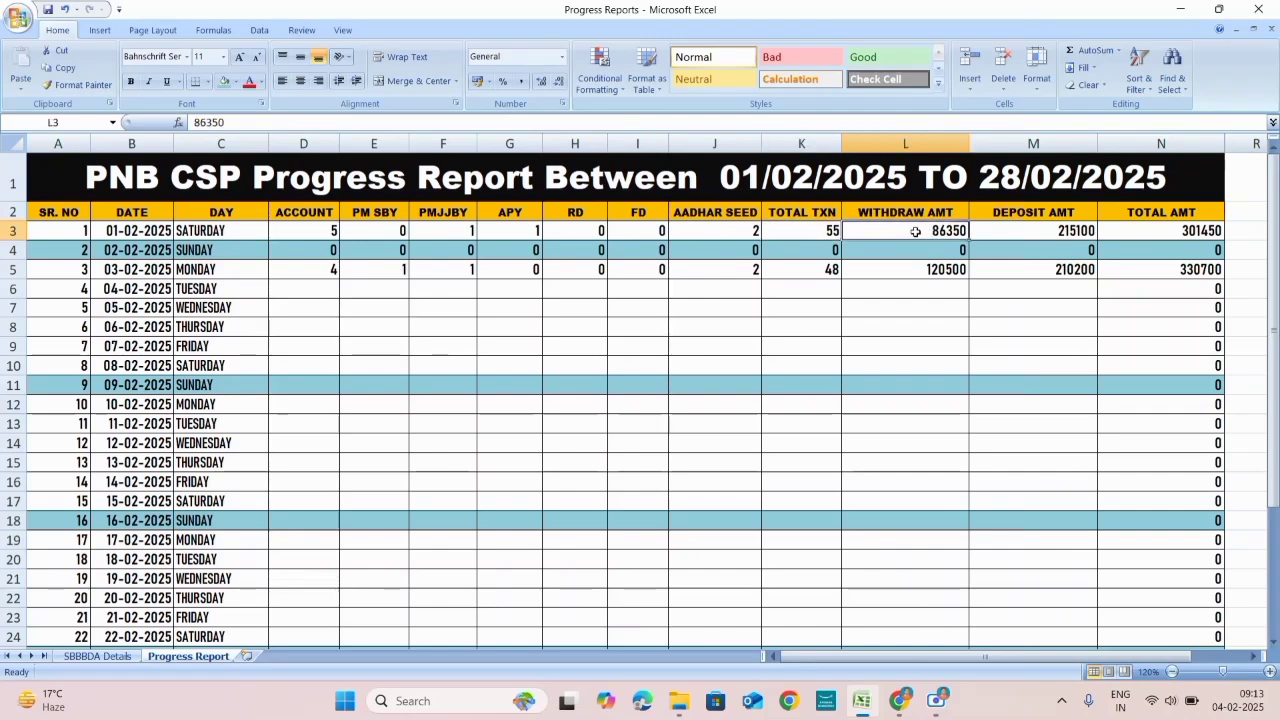
left_click(1030, 231)
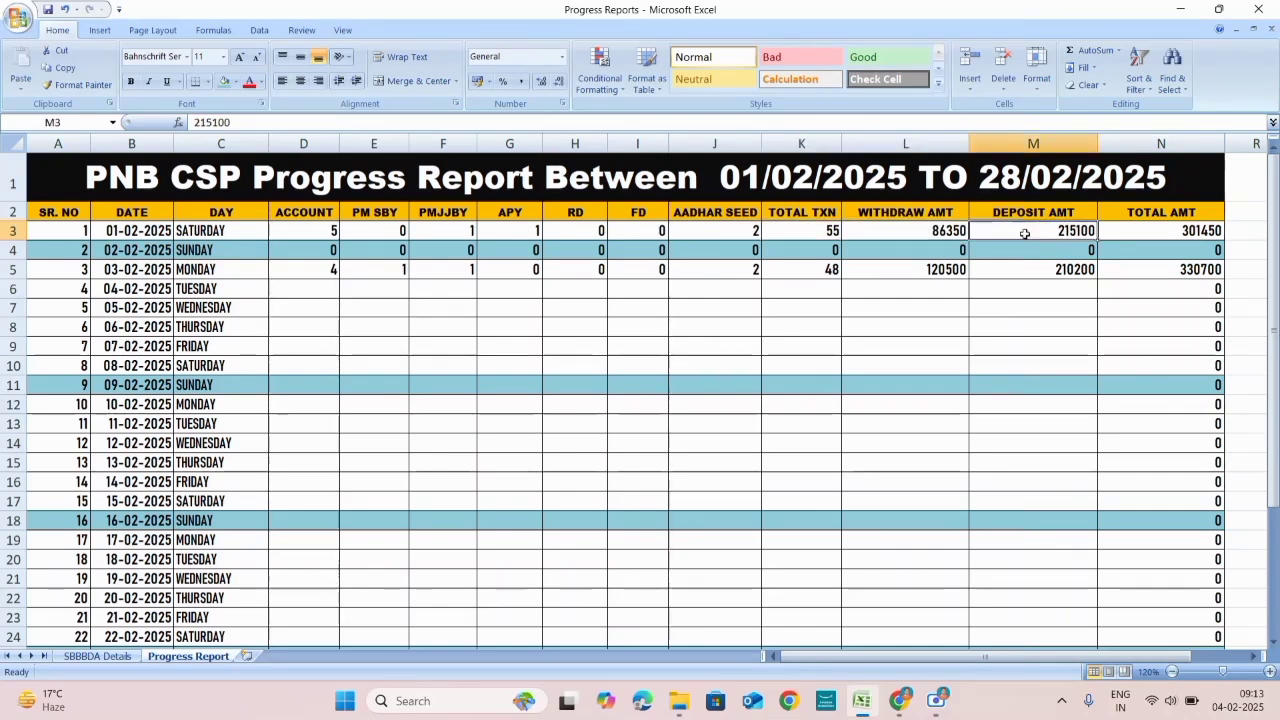
key("Left")
left_click(995, 231)
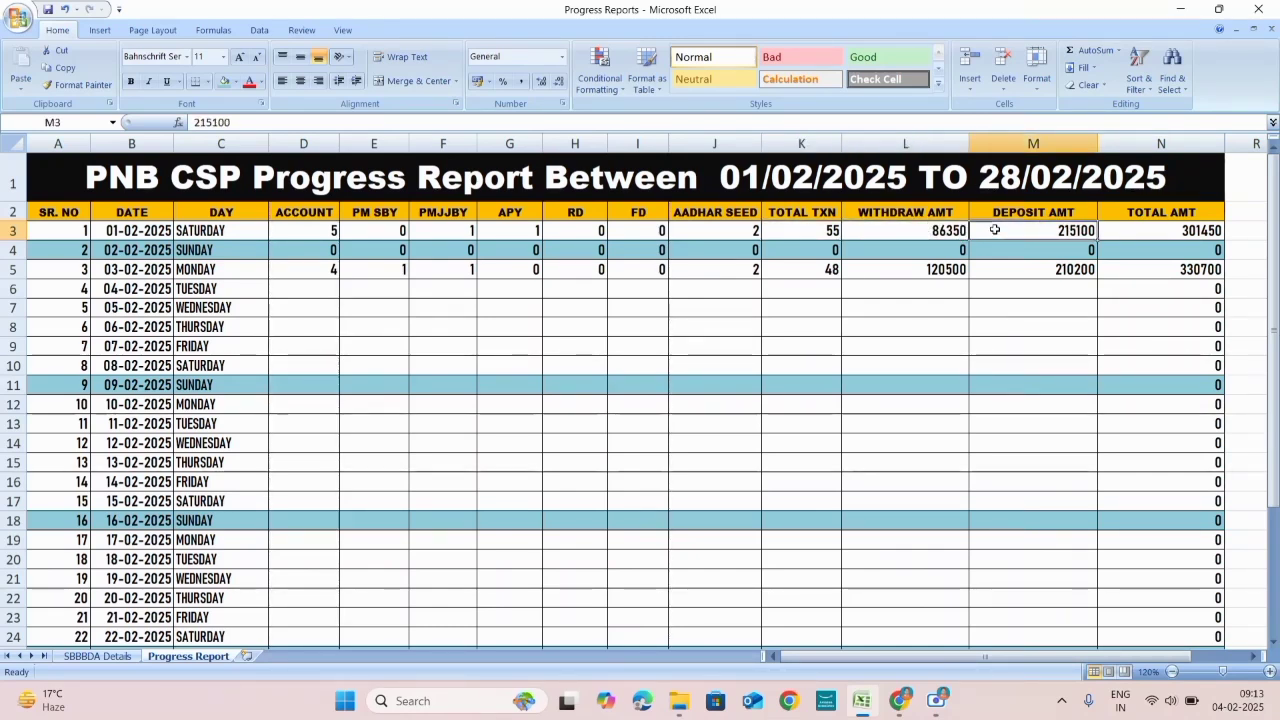
left_click(1185, 231)
left_click(909, 234)
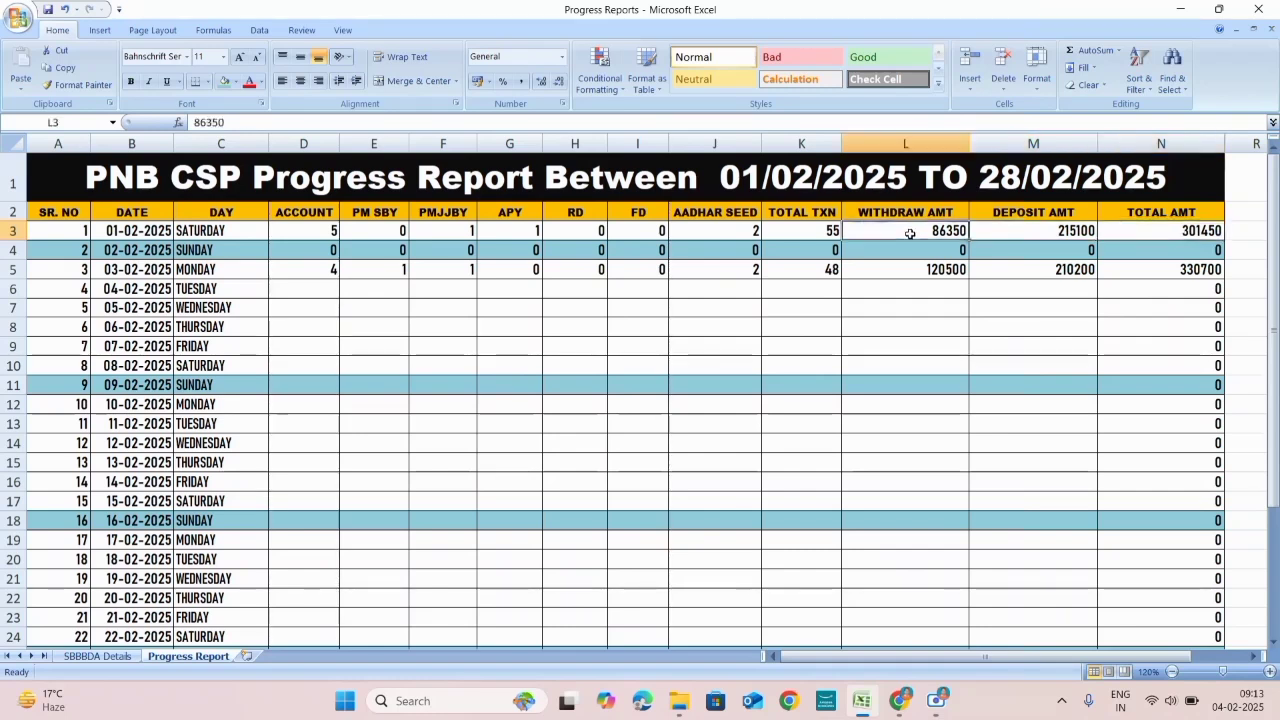
left_click(1005, 231)
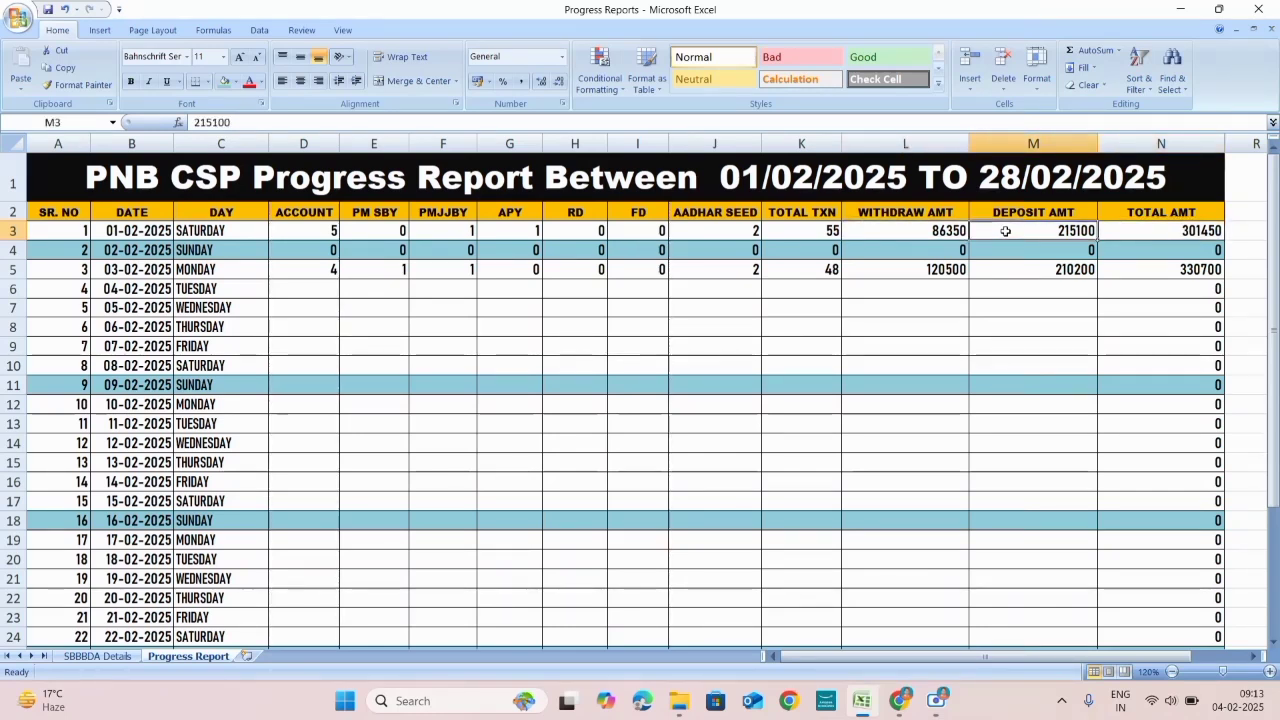
left_click(1177, 234)
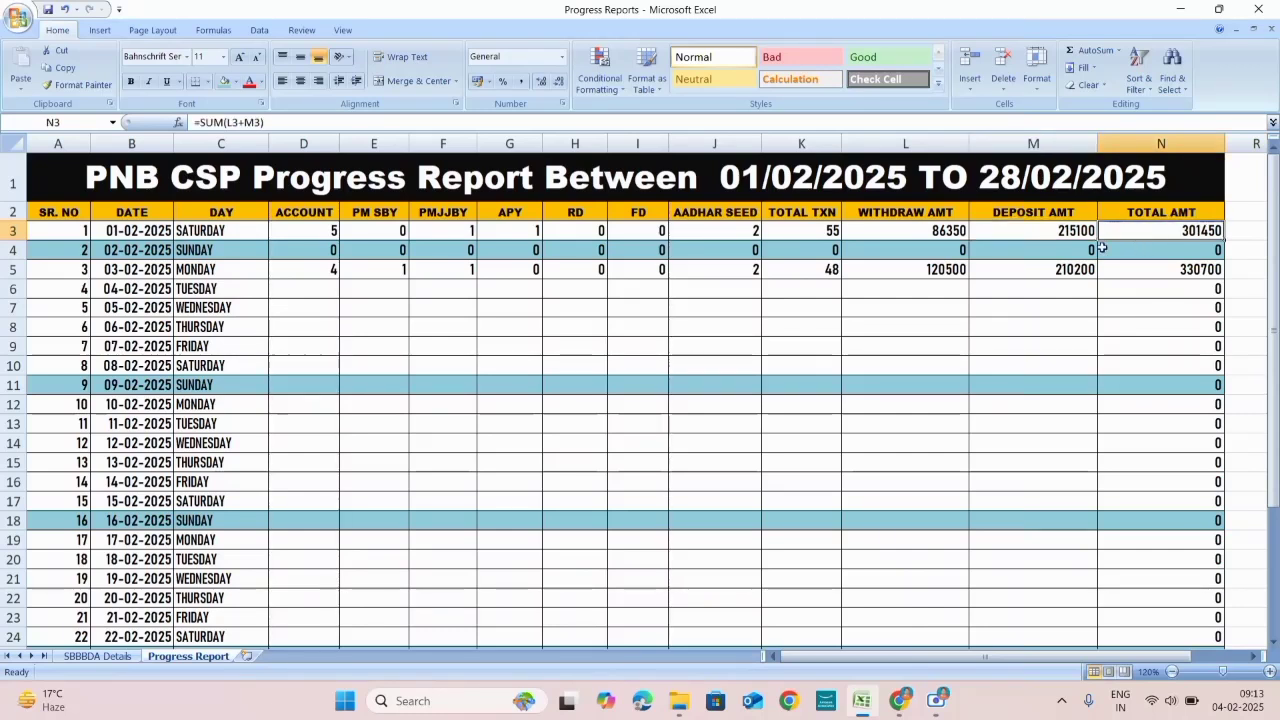
left_click(306, 270)
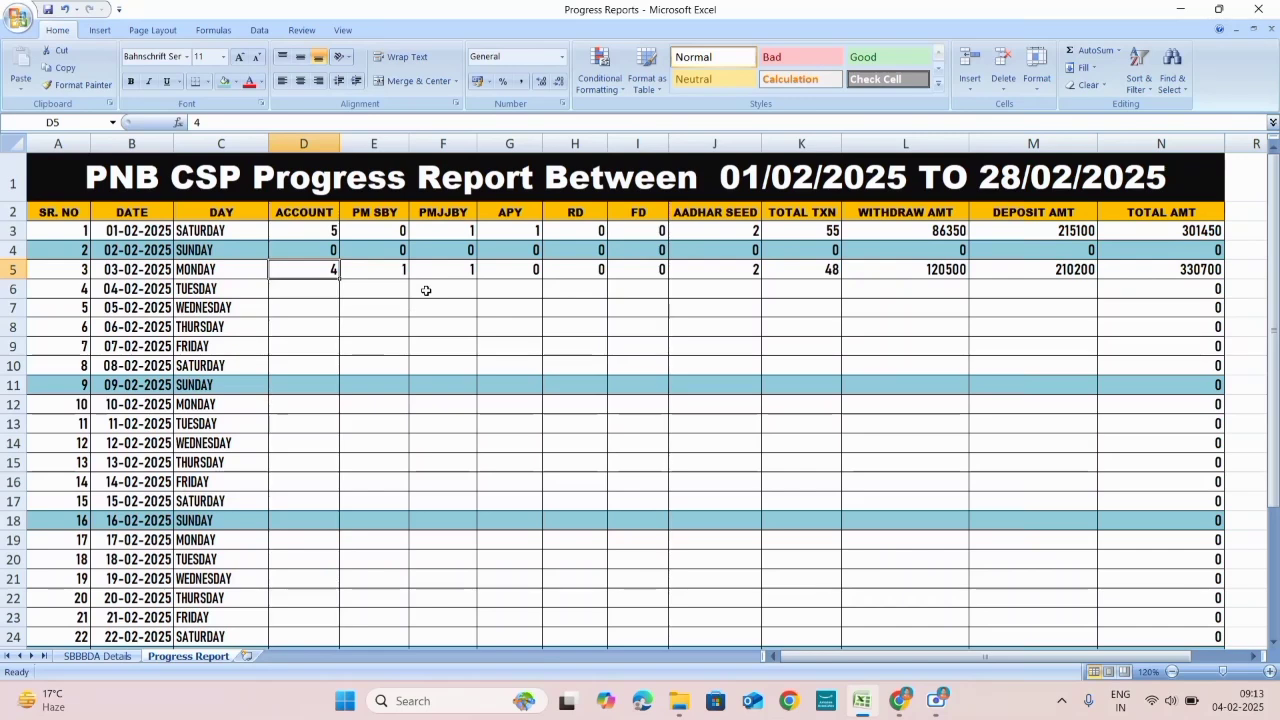
scroll(426, 290, "down", 5)
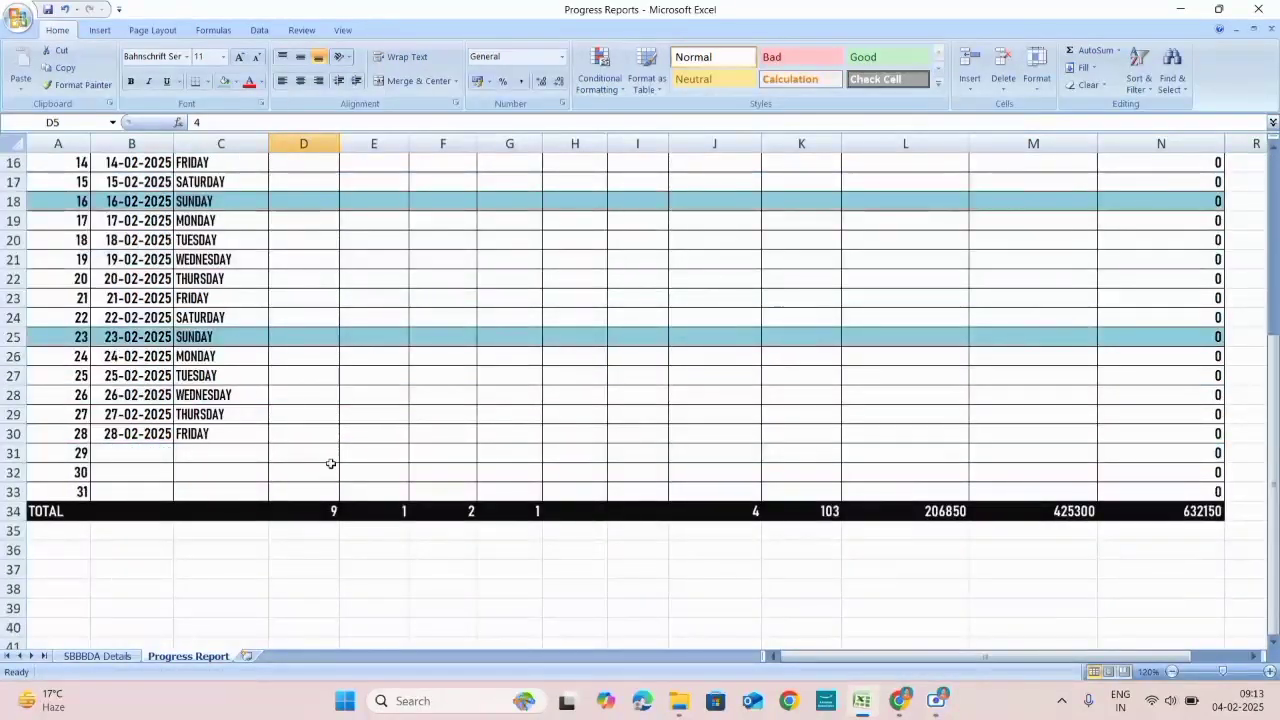
scroll(286, 408, "up", 5)
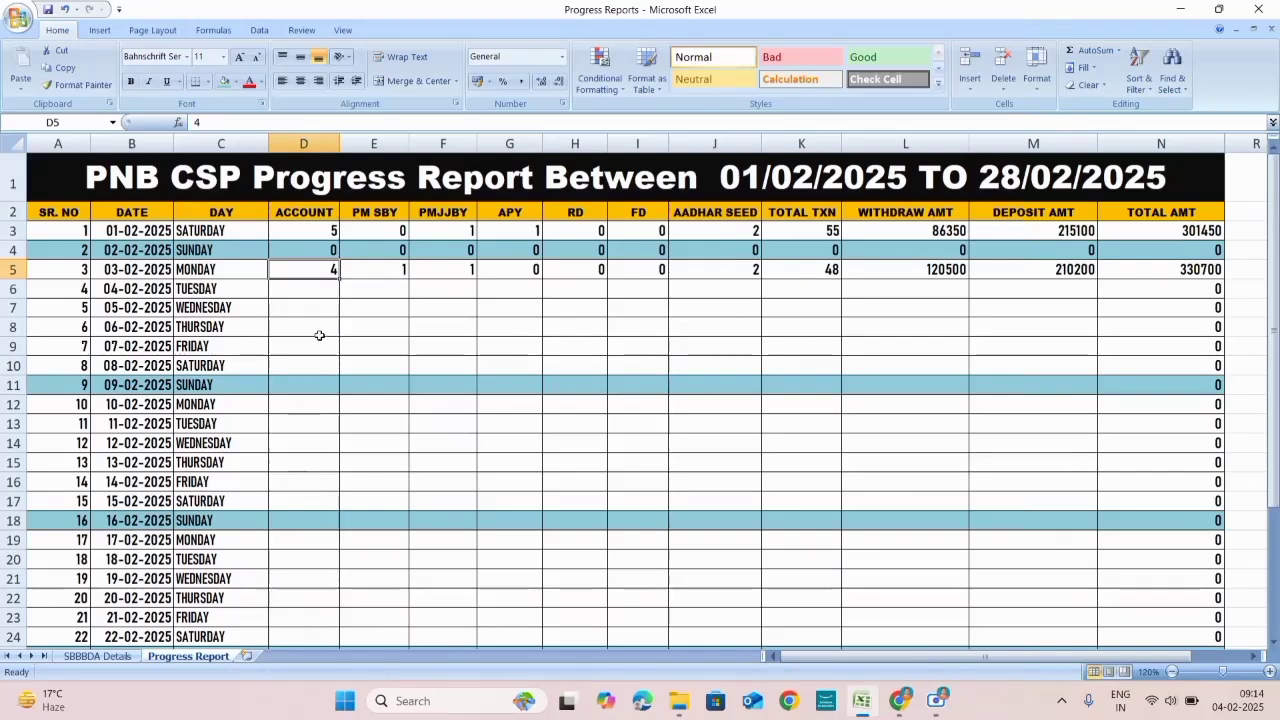
scroll(323, 277, "down", 5)
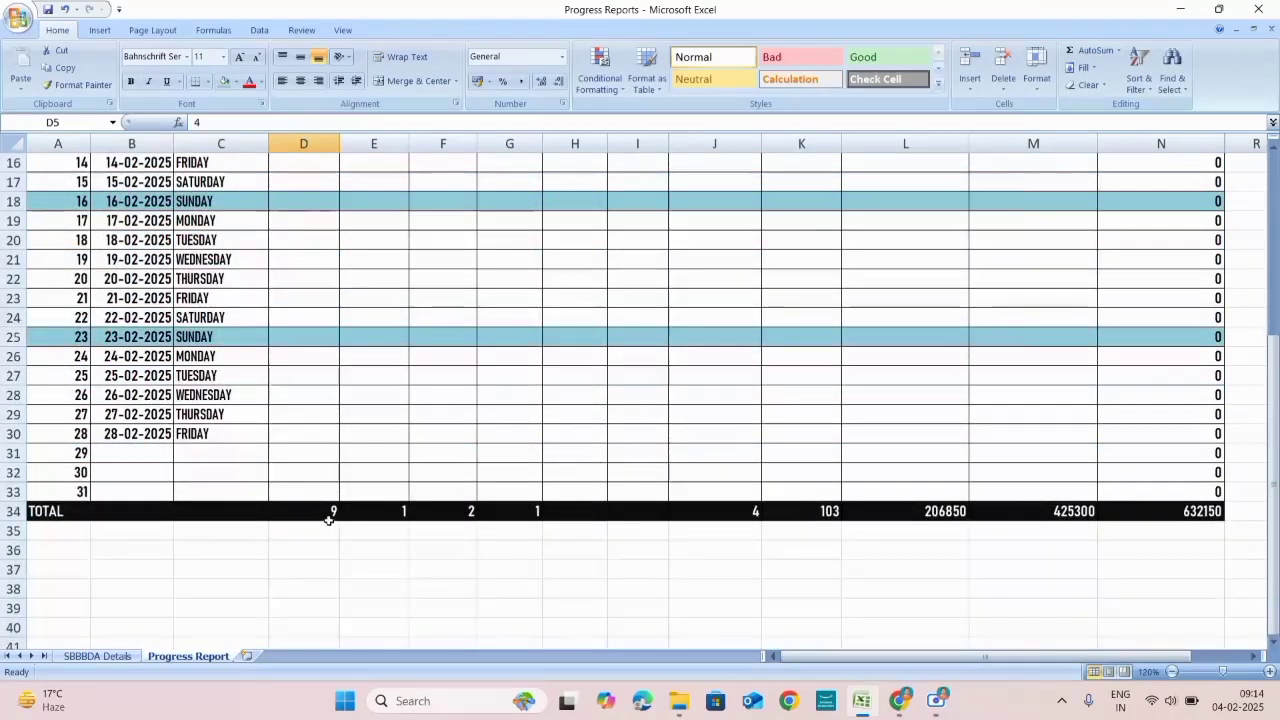
scroll(314, 300, "up", 5)
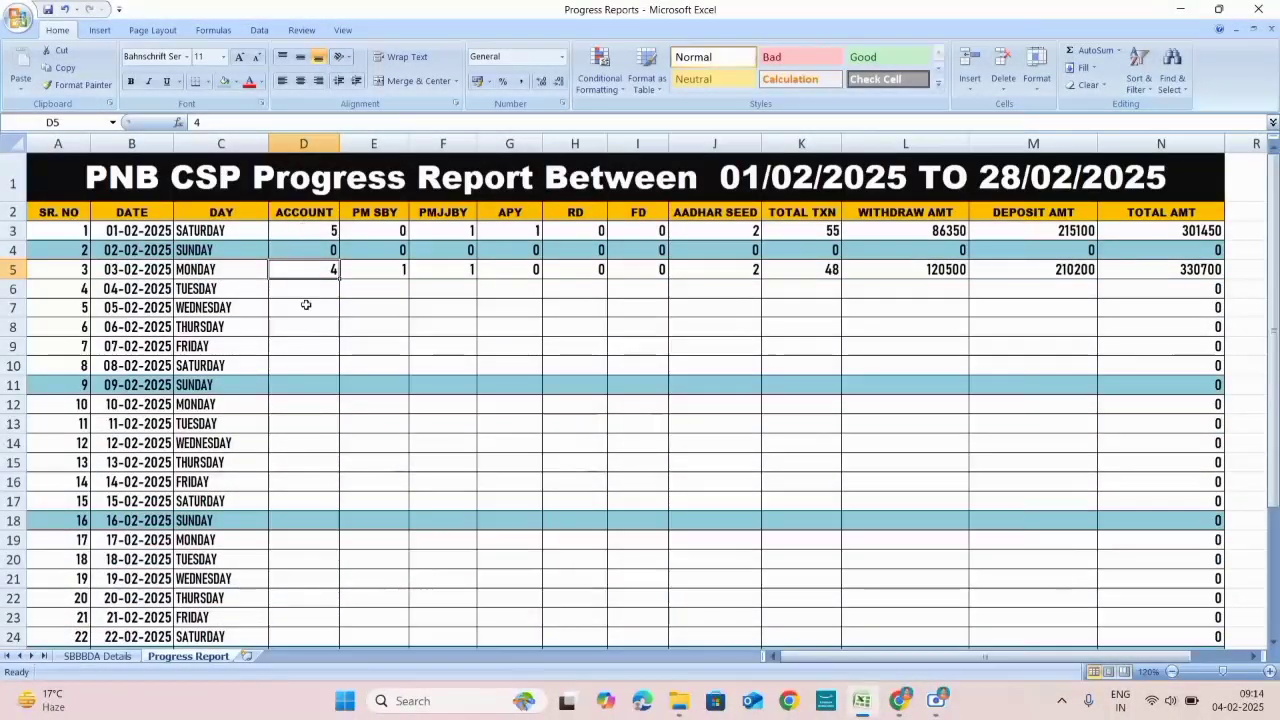
scroll(306, 305, "down", 6)
scroll(310, 420, "up", 1)
left_click(314, 517)
scroll(340, 490, "up", 1)
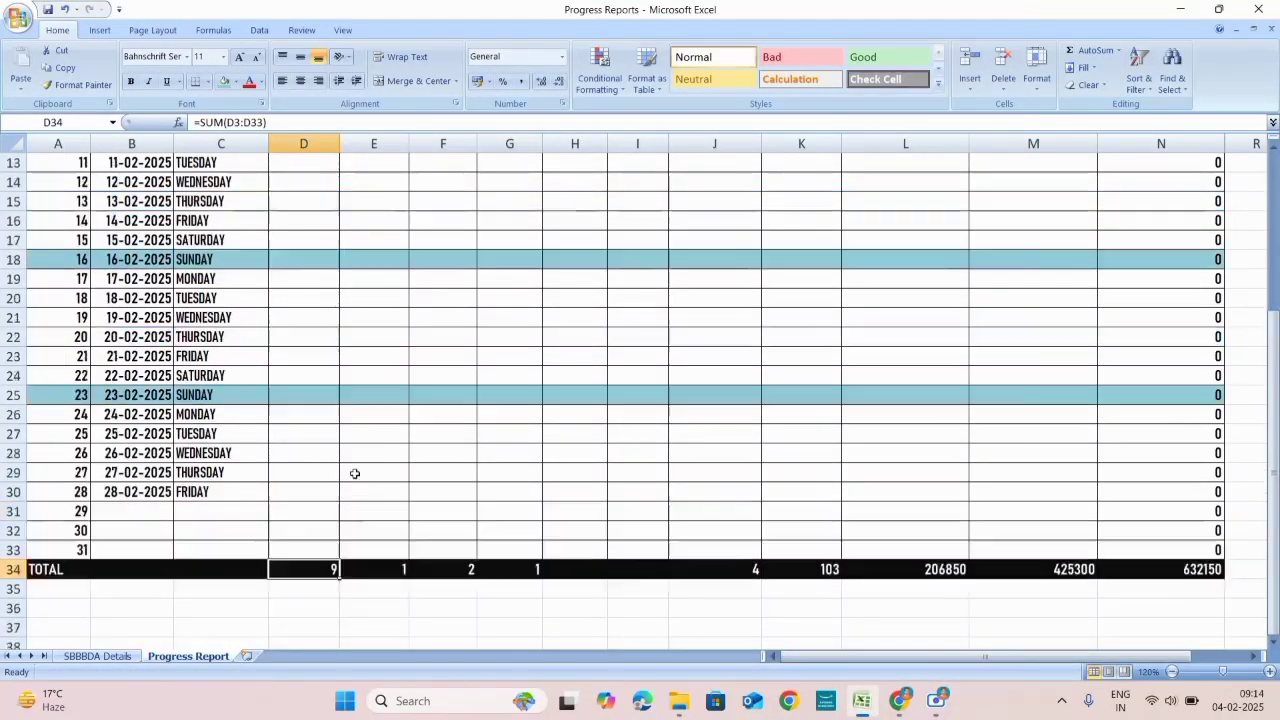
scroll(354, 473, "up", 4)
scroll(383, 349, "down", 4)
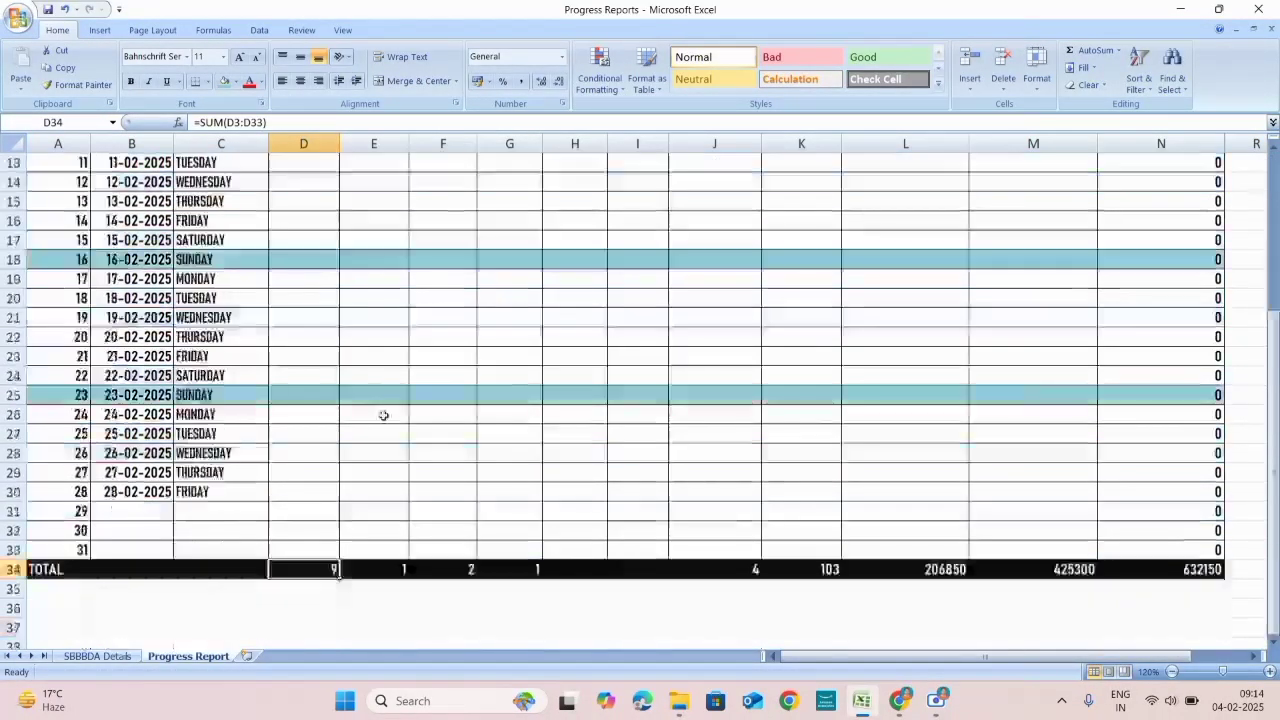
scroll(390, 480, "down", 1)
scroll(453, 420, "up", 5)
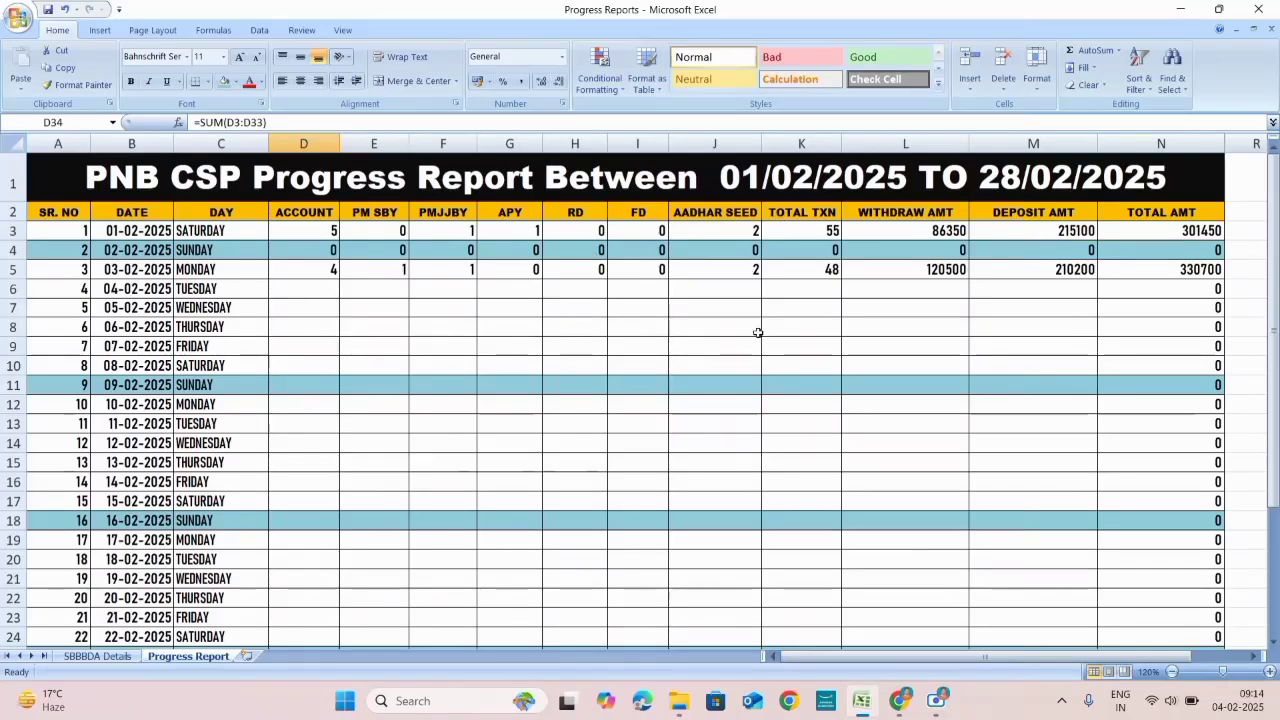
scroll(859, 378, "down", 4)
scroll(859, 378, "down", 1)
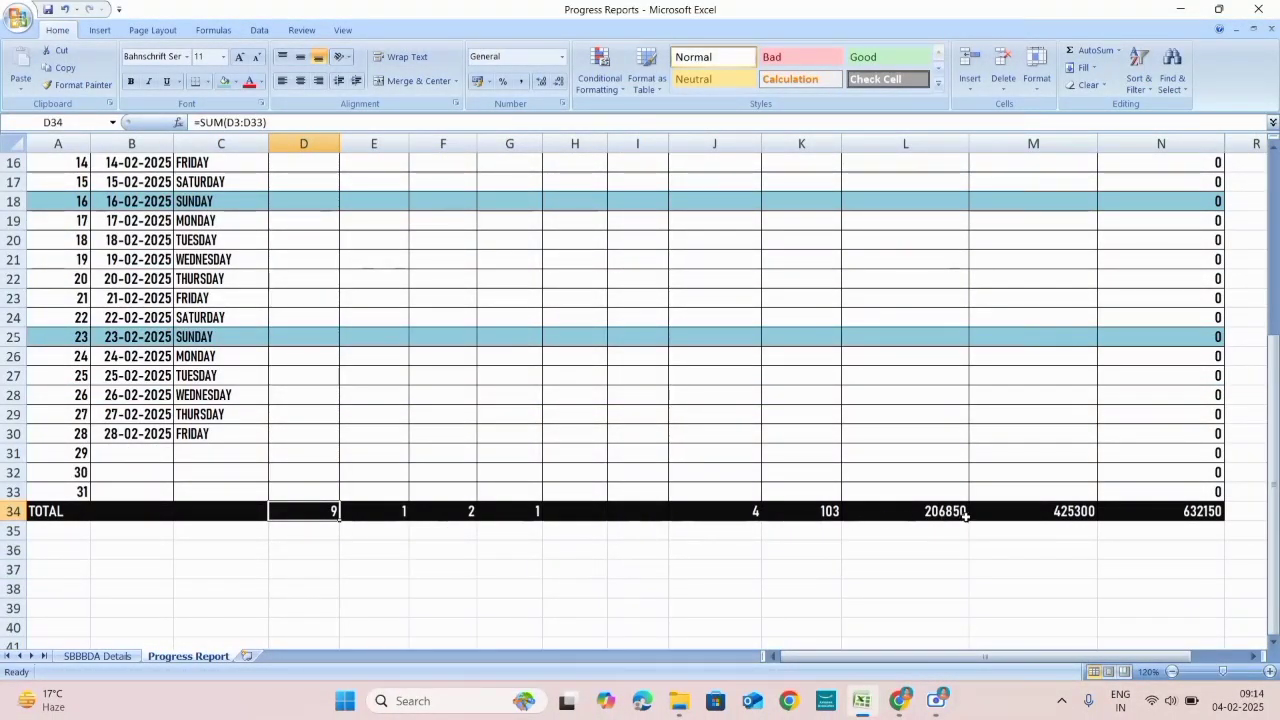
scroll(900, 414, "up", 5)
scroll(906, 434, "down", 2)
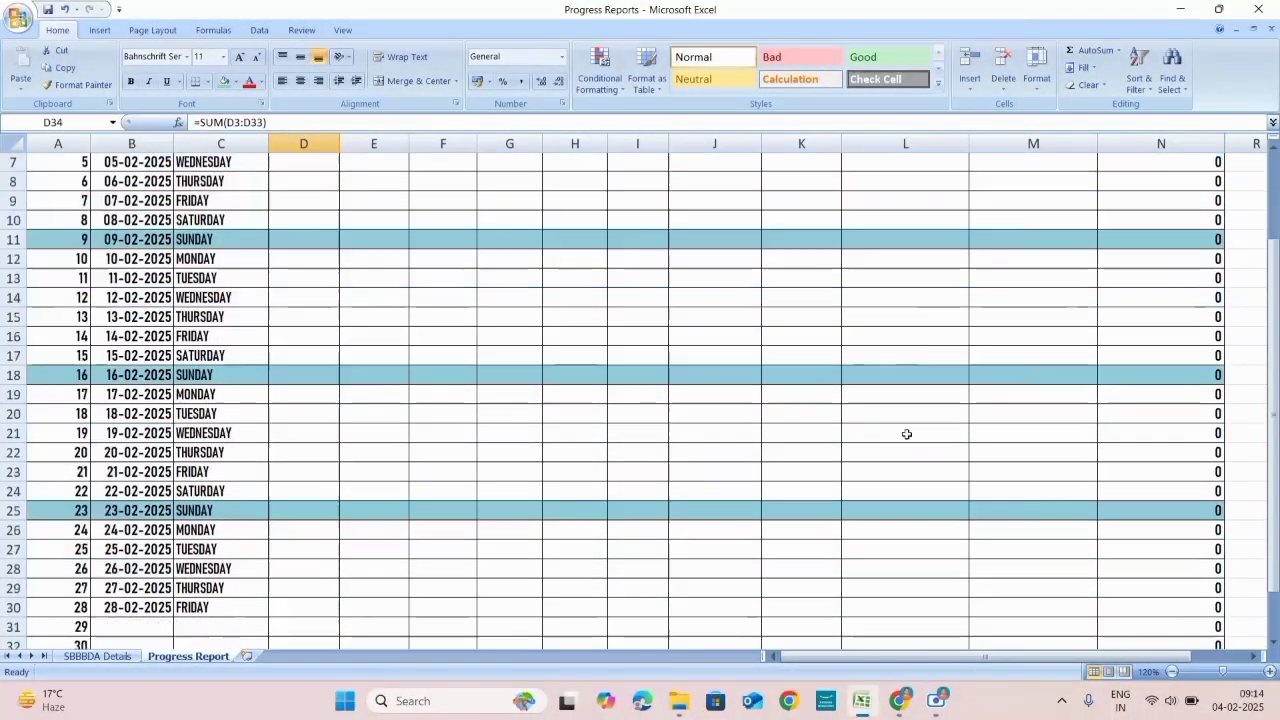
scroll(906, 434, "down", 3)
left_click(928, 512)
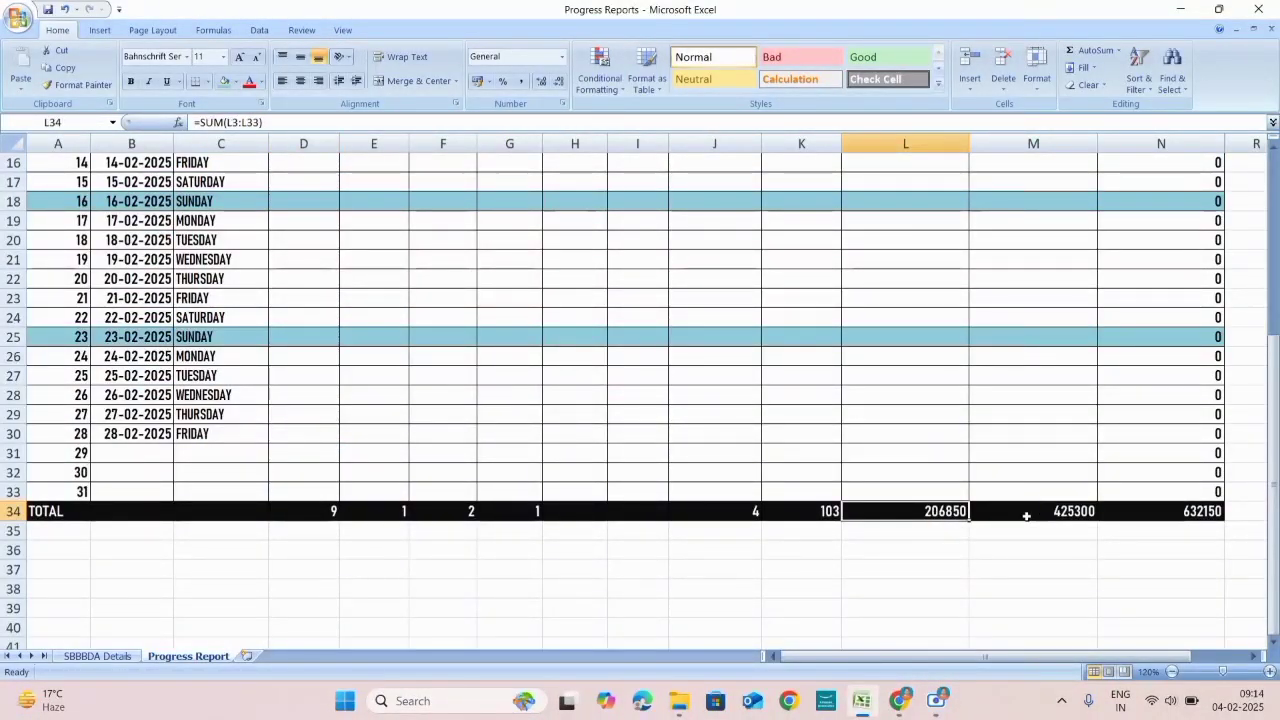
scroll(907, 430, "up", 4)
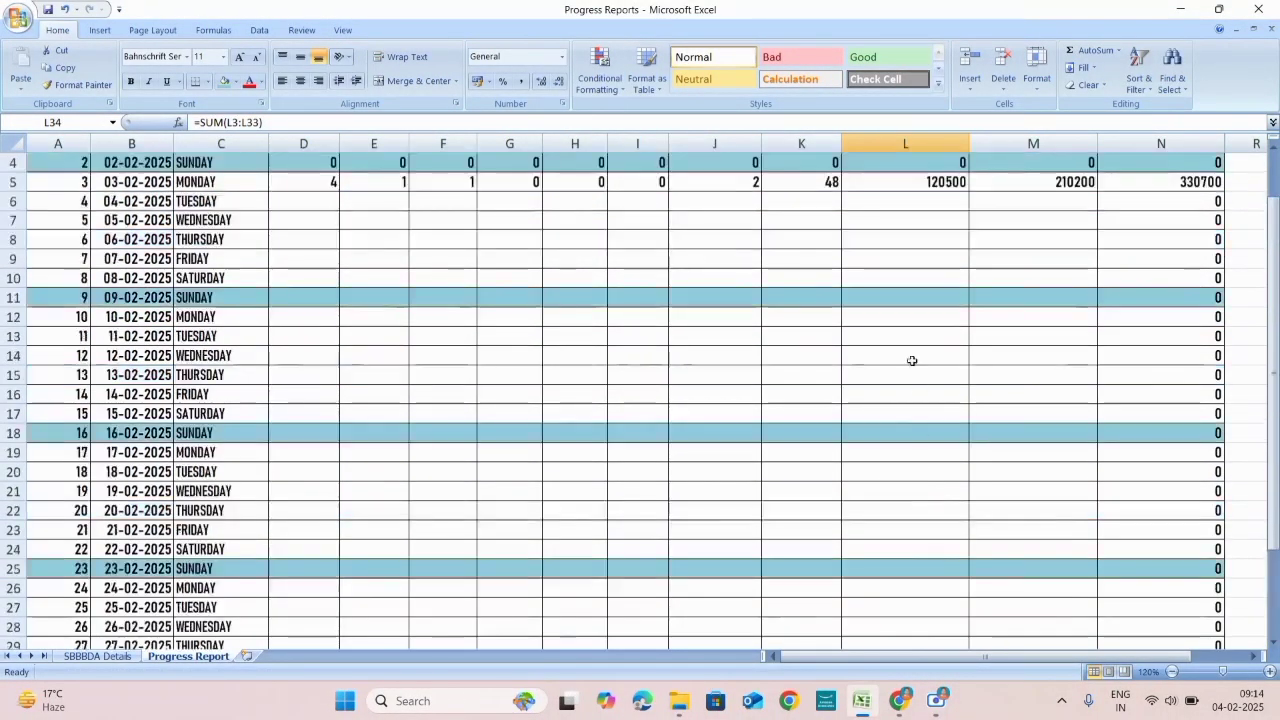
scroll(942, 451, "down", 4)
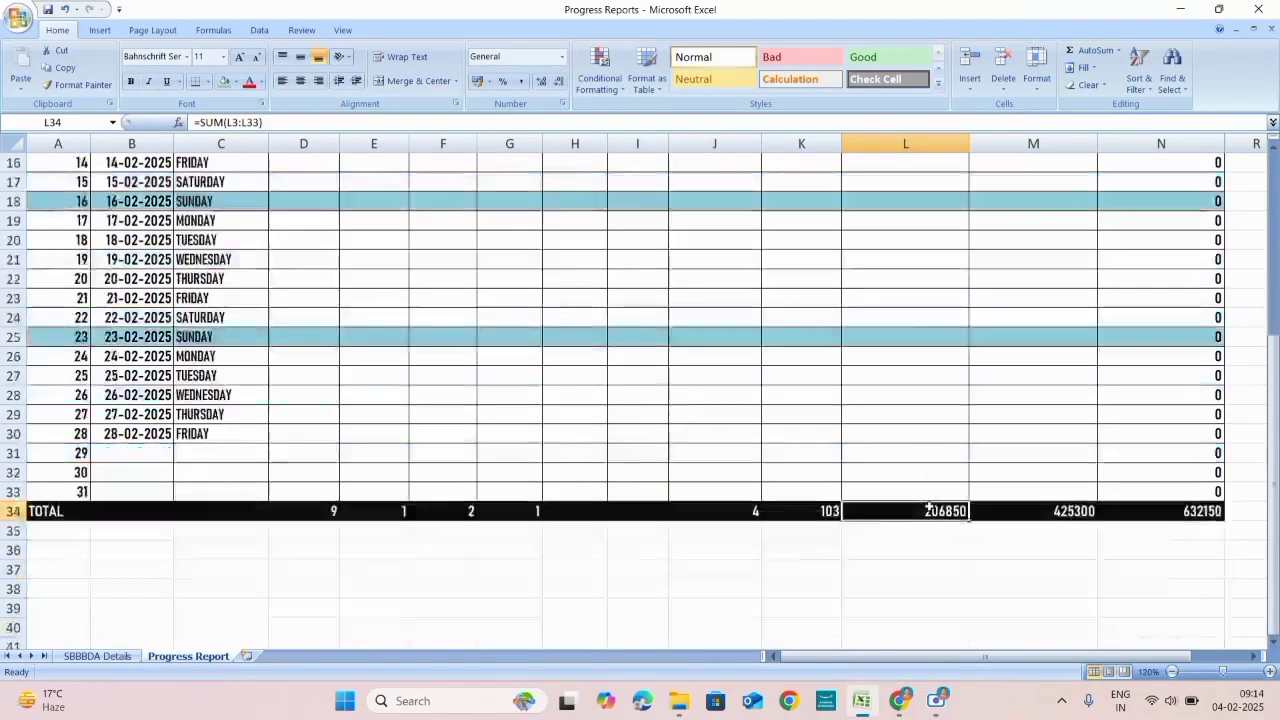
scroll(1066, 429, "up", 5)
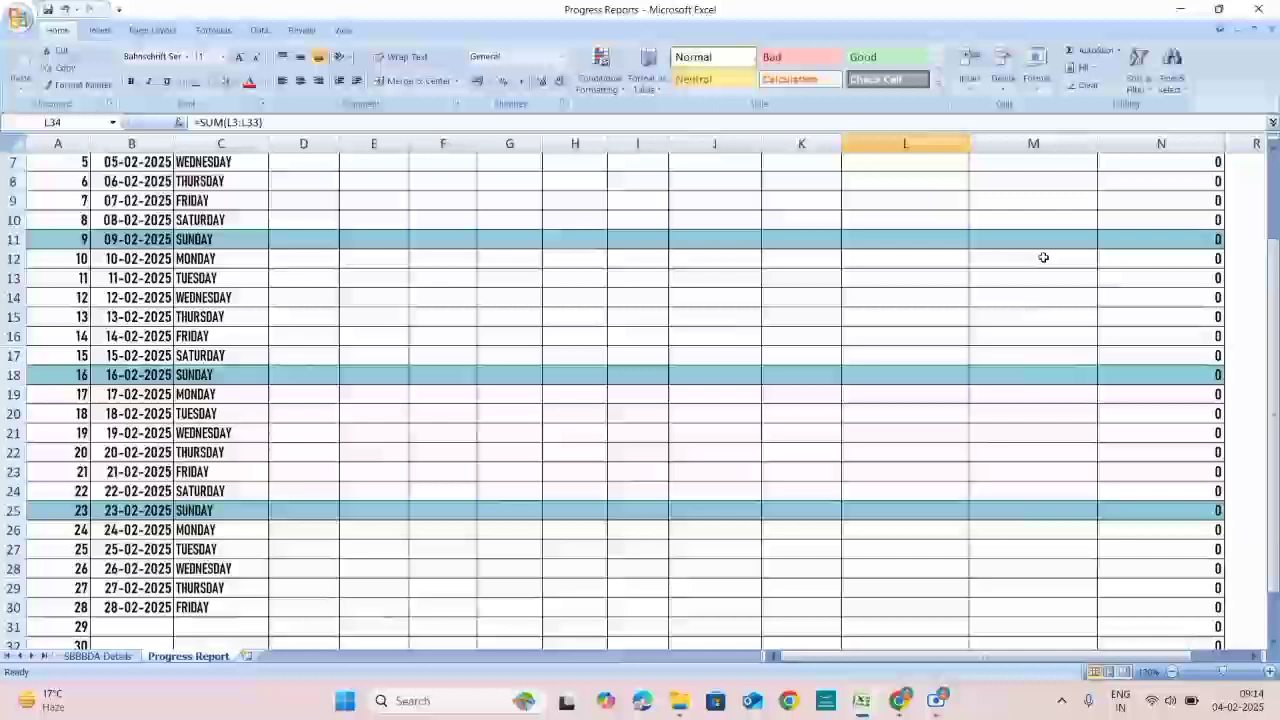
scroll(1046, 250, "down", 4)
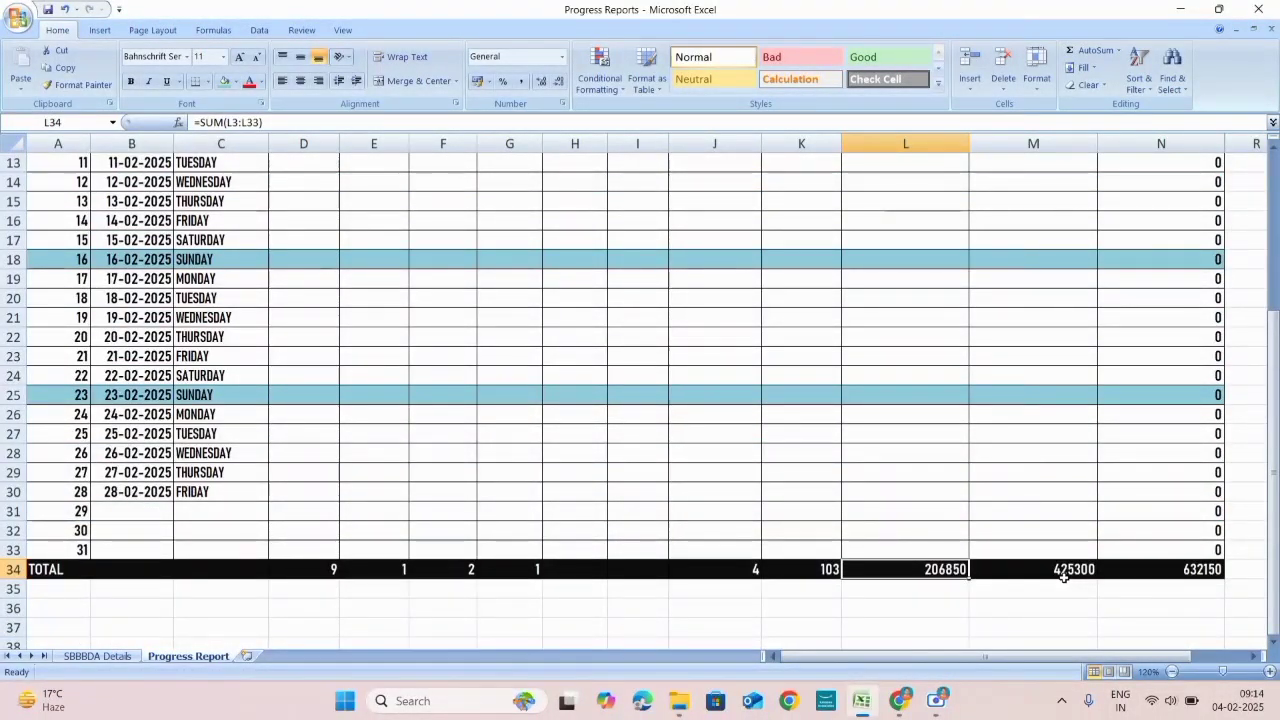
scroll(1167, 517, "up", 4)
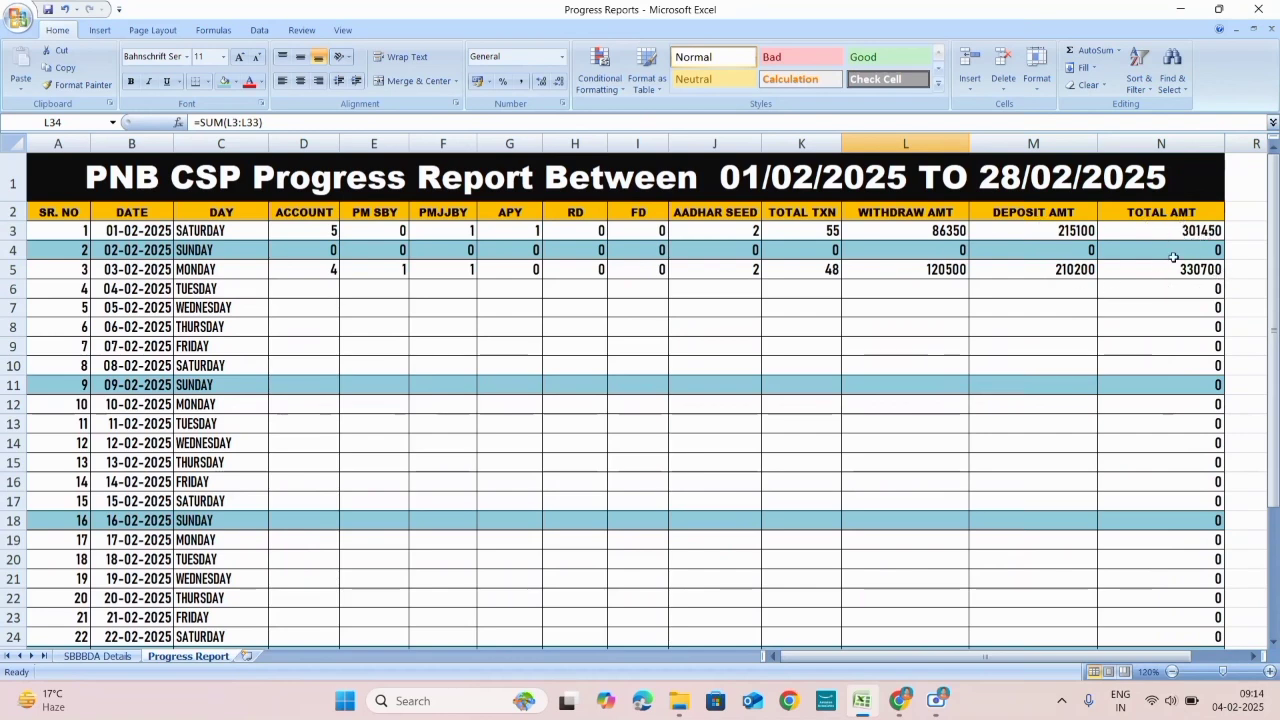
scroll(1186, 403, "down", 5)
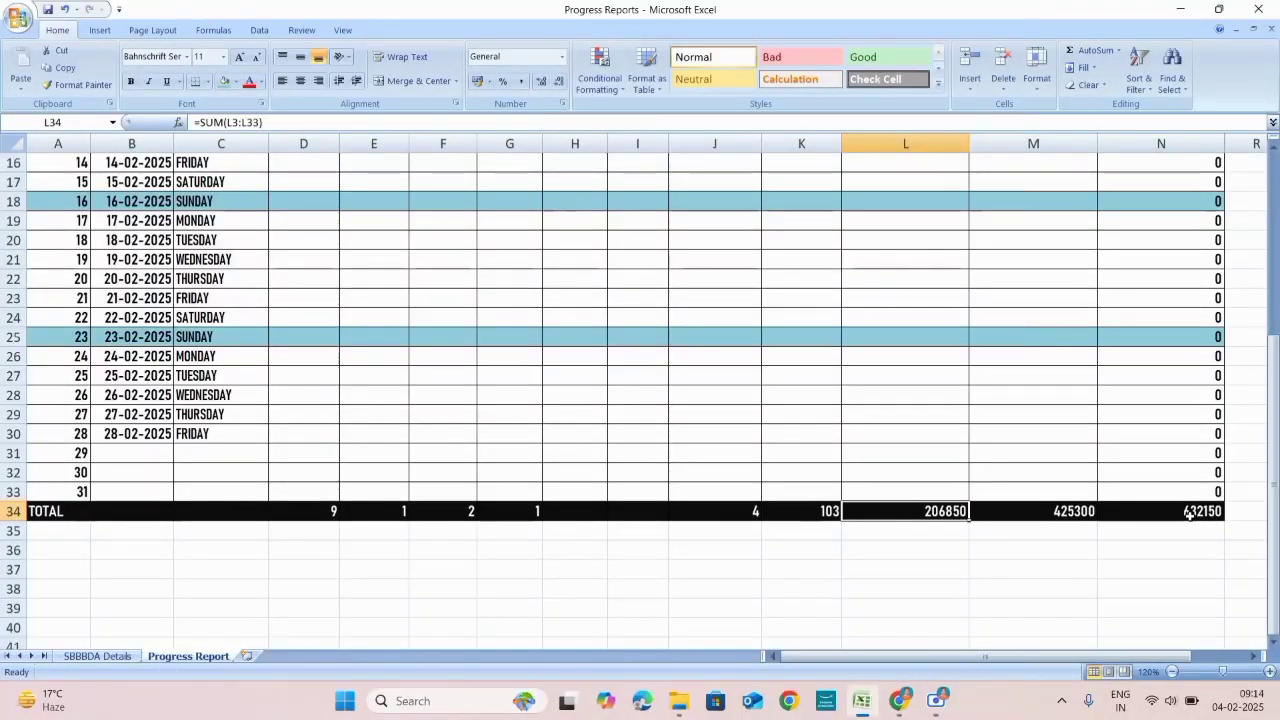
left_click(1187, 512)
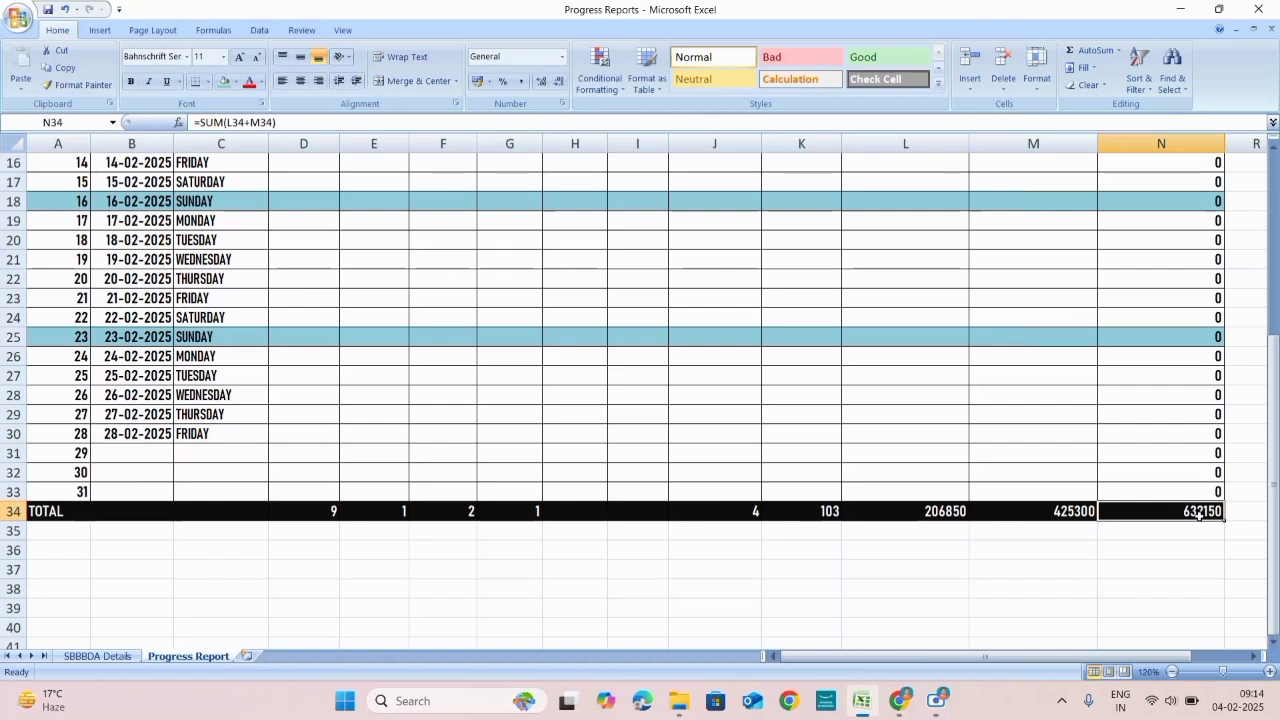
scroll(560, 363, "up", 5)
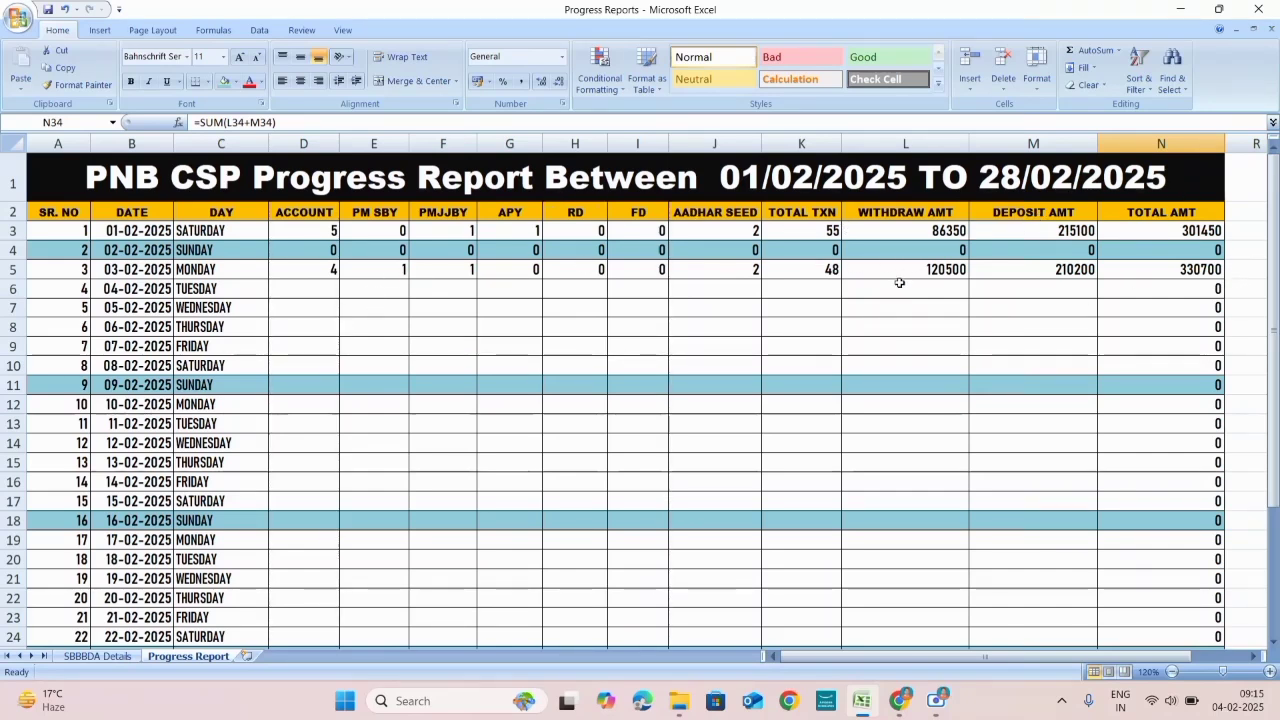
scroll(898, 282, "down", 1)
scroll(527, 322, "up", 1)
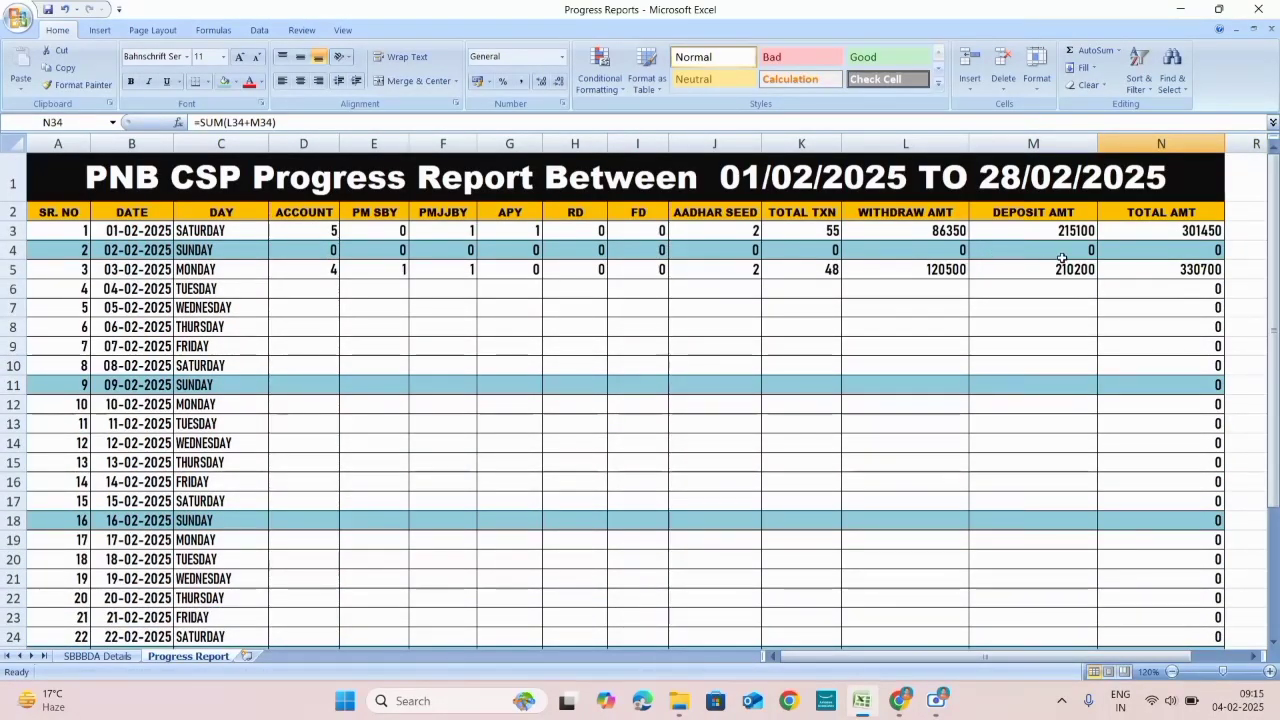
scroll(1062, 262, "down", 6)
scroll(425, 438, "up", 2)
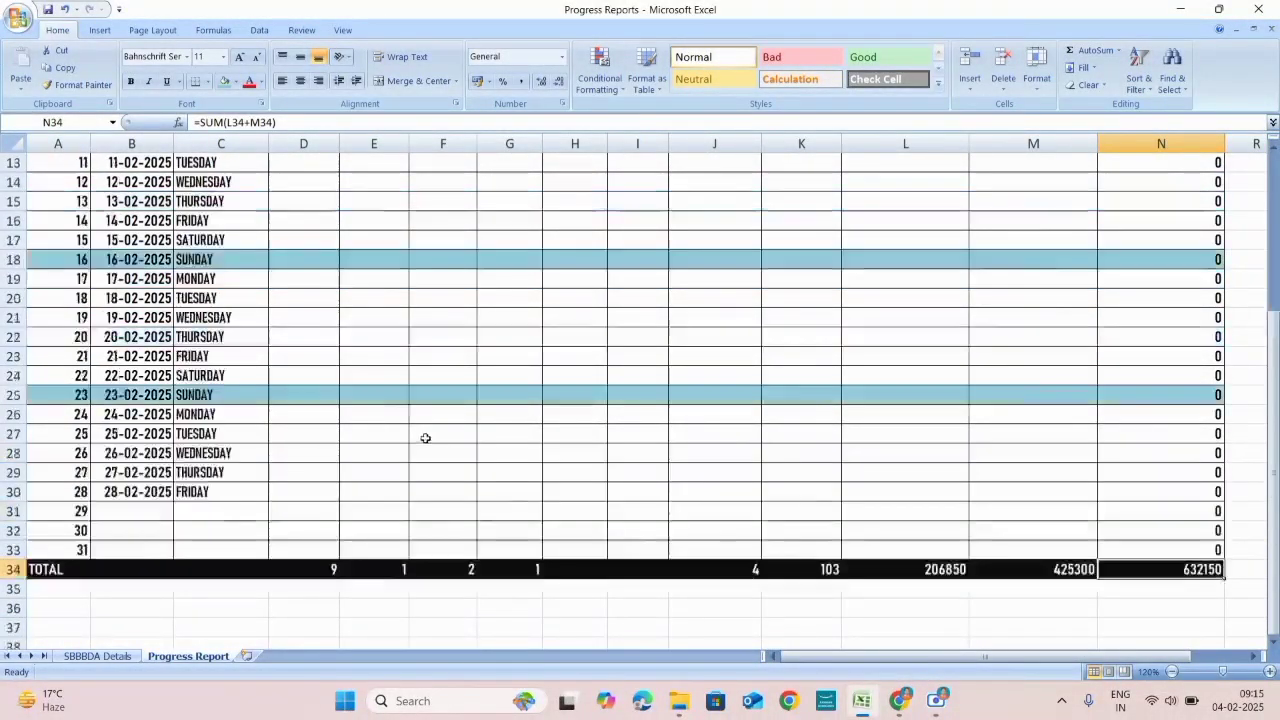
scroll(425, 438, "up", 4)
scroll(332, 536, "down", 5)
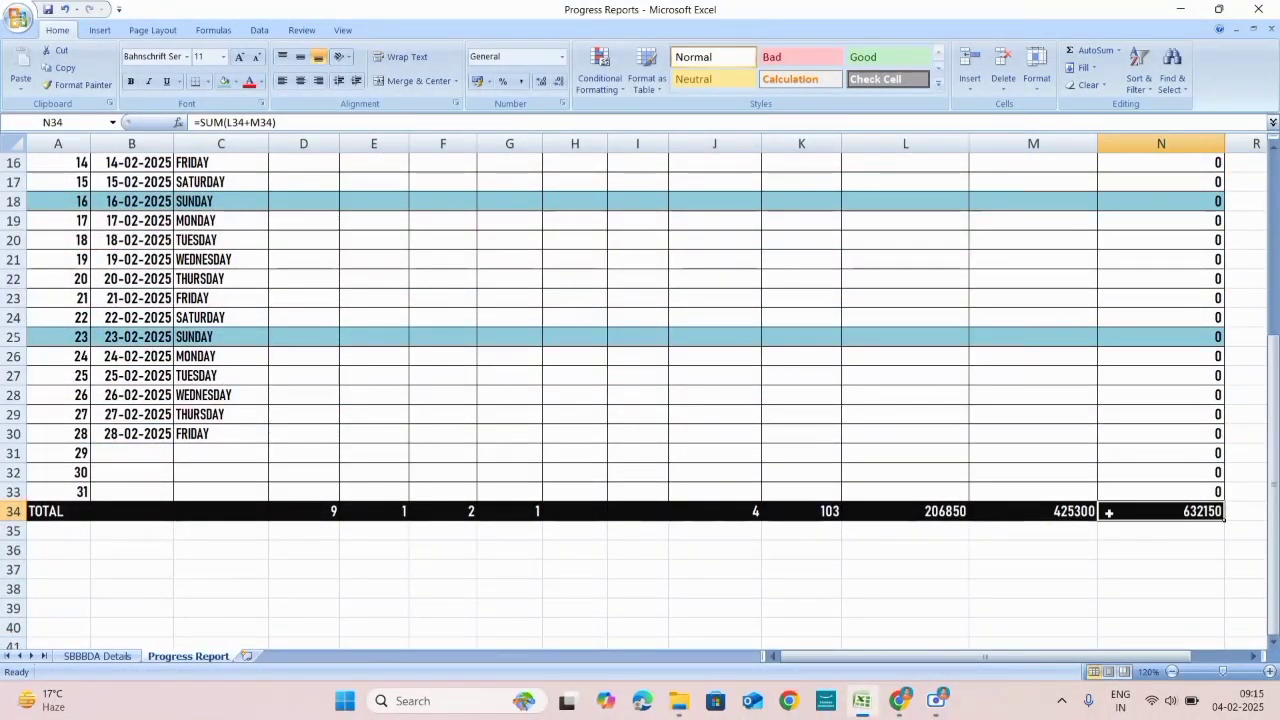
scroll(1186, 512, "up", 5)
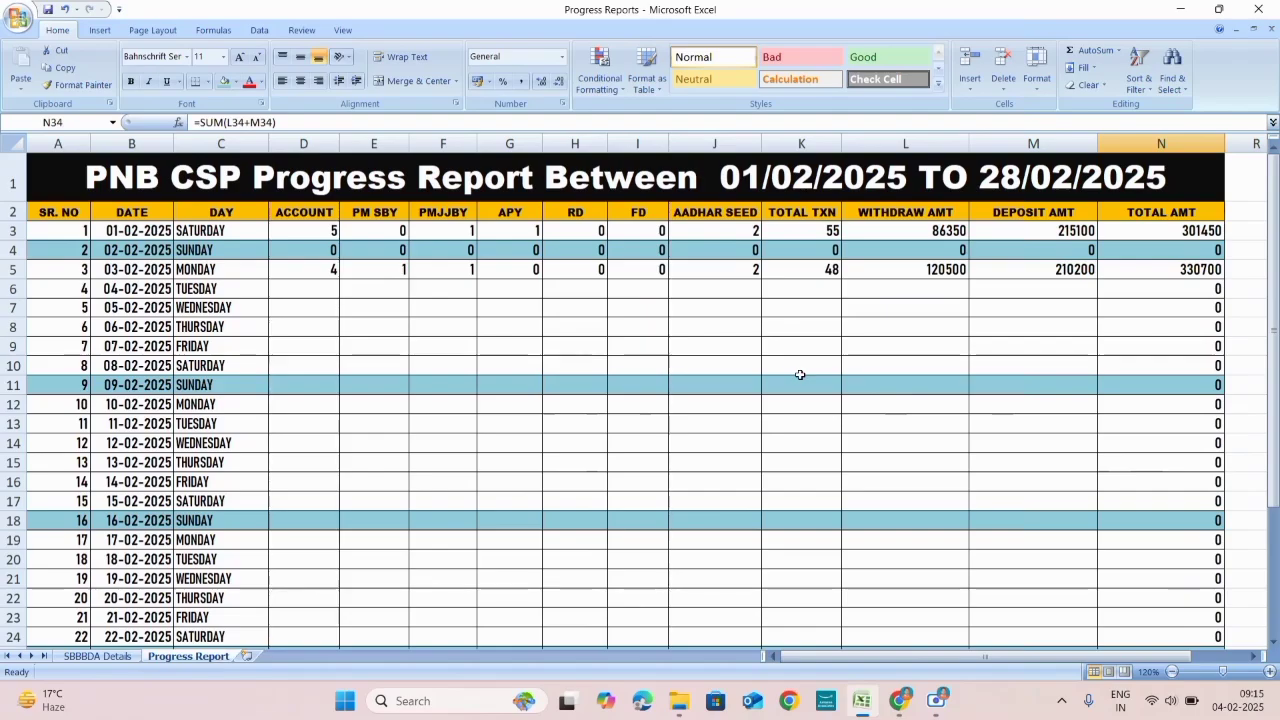
scroll(906, 384, "down", 4)
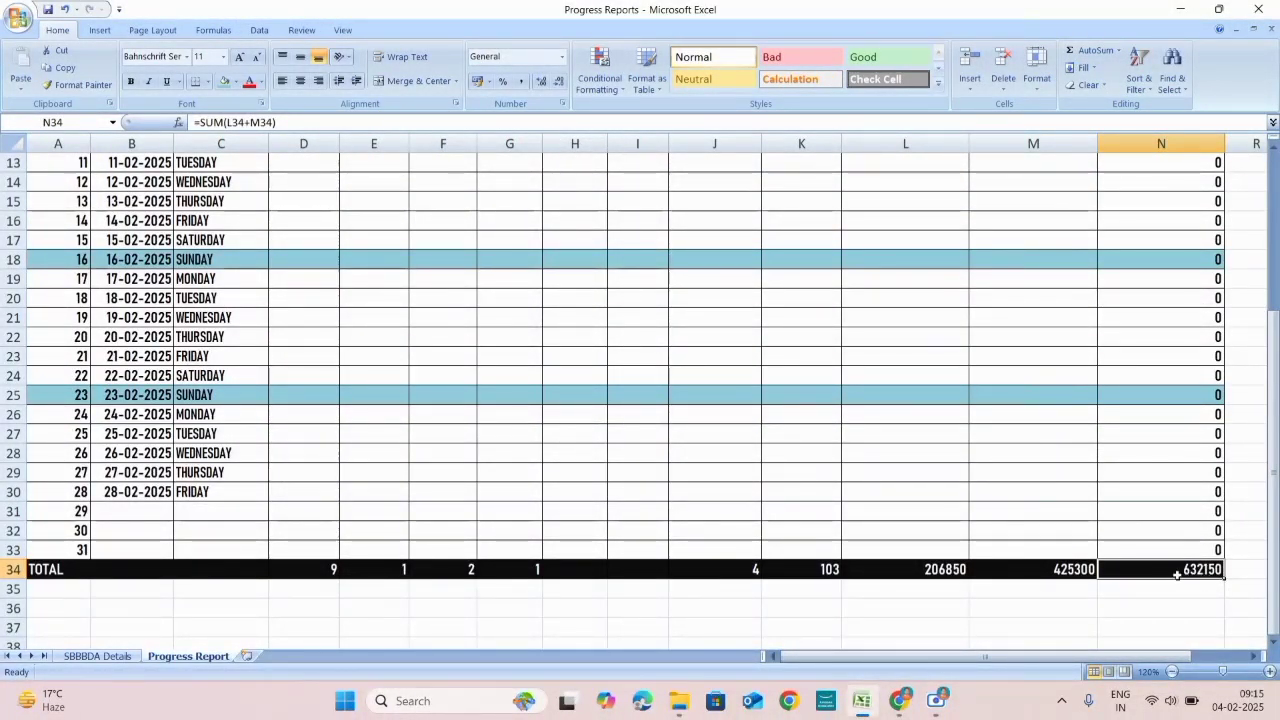
left_click(1080, 575)
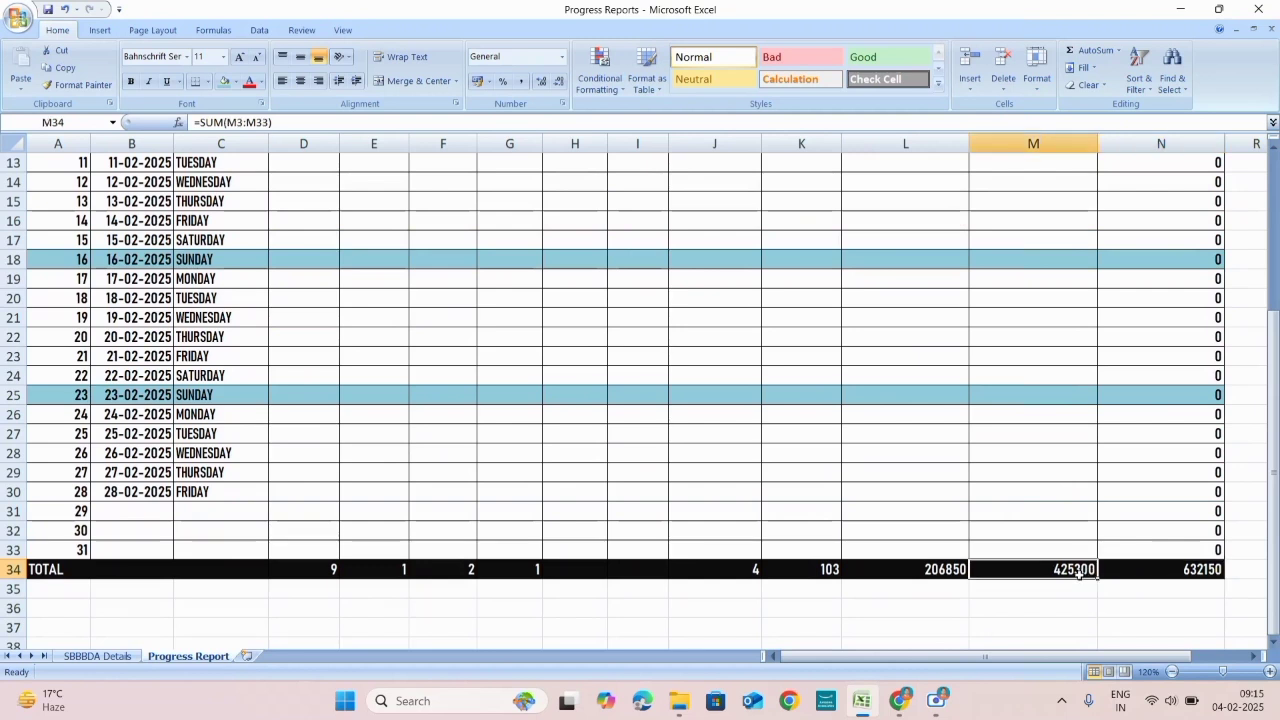
left_click(932, 578)
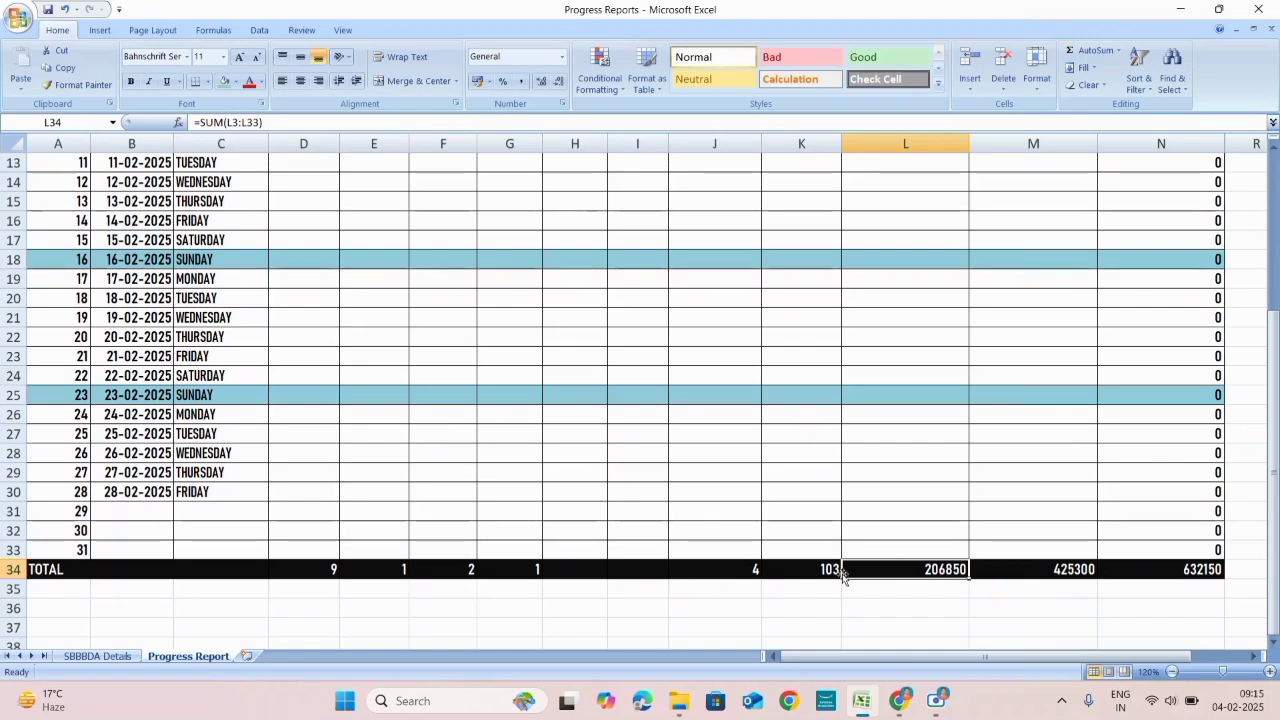
scroll(1175, 572, "up", 4)
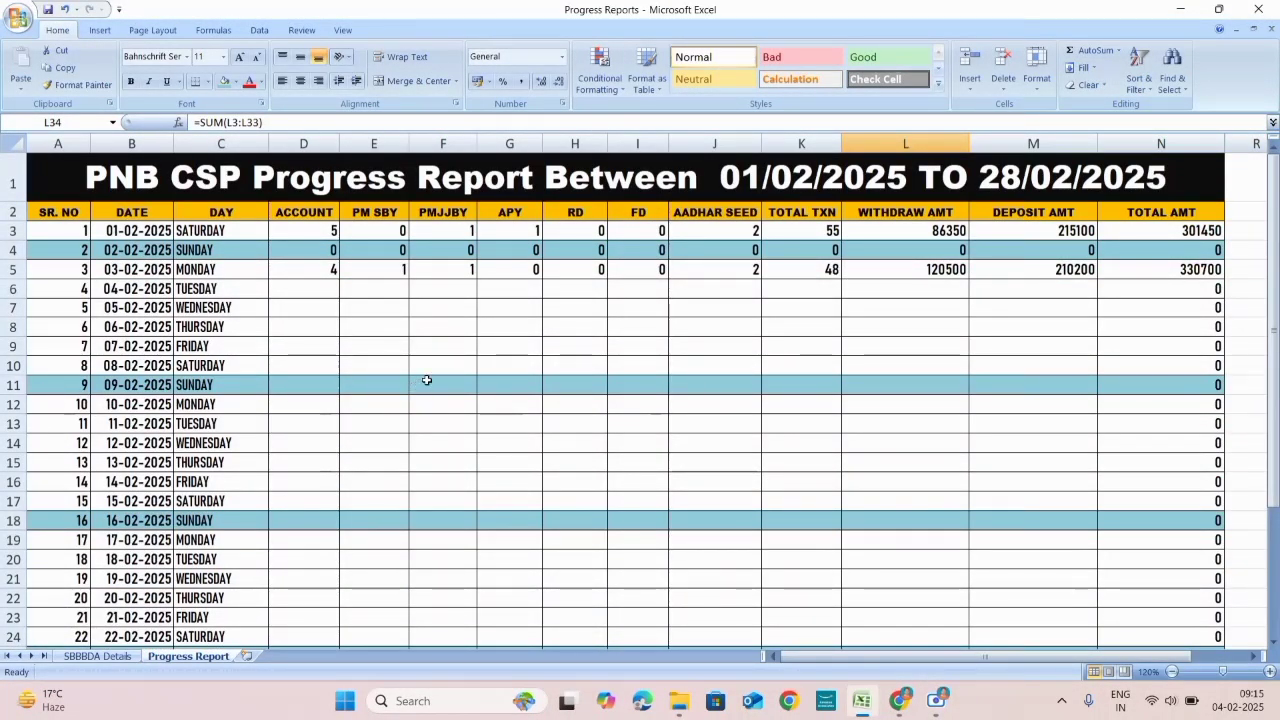
scroll(637, 357, "down", 5)
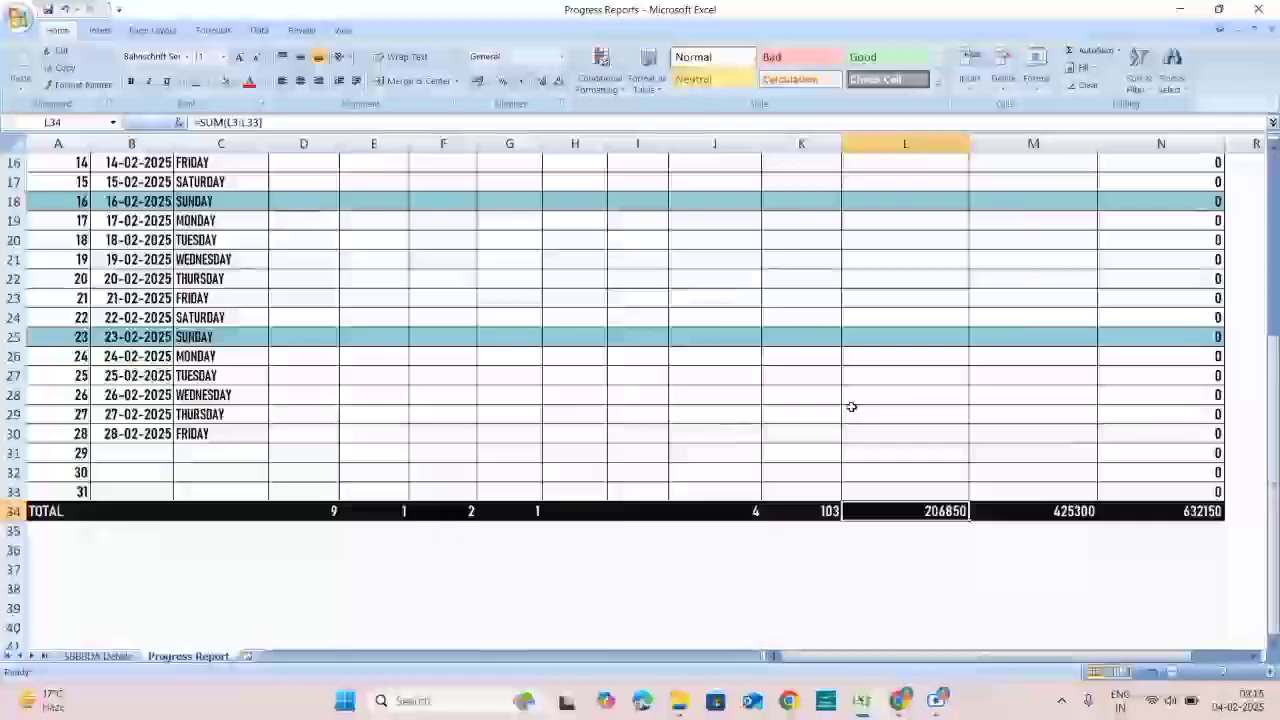
left_click(1178, 512)
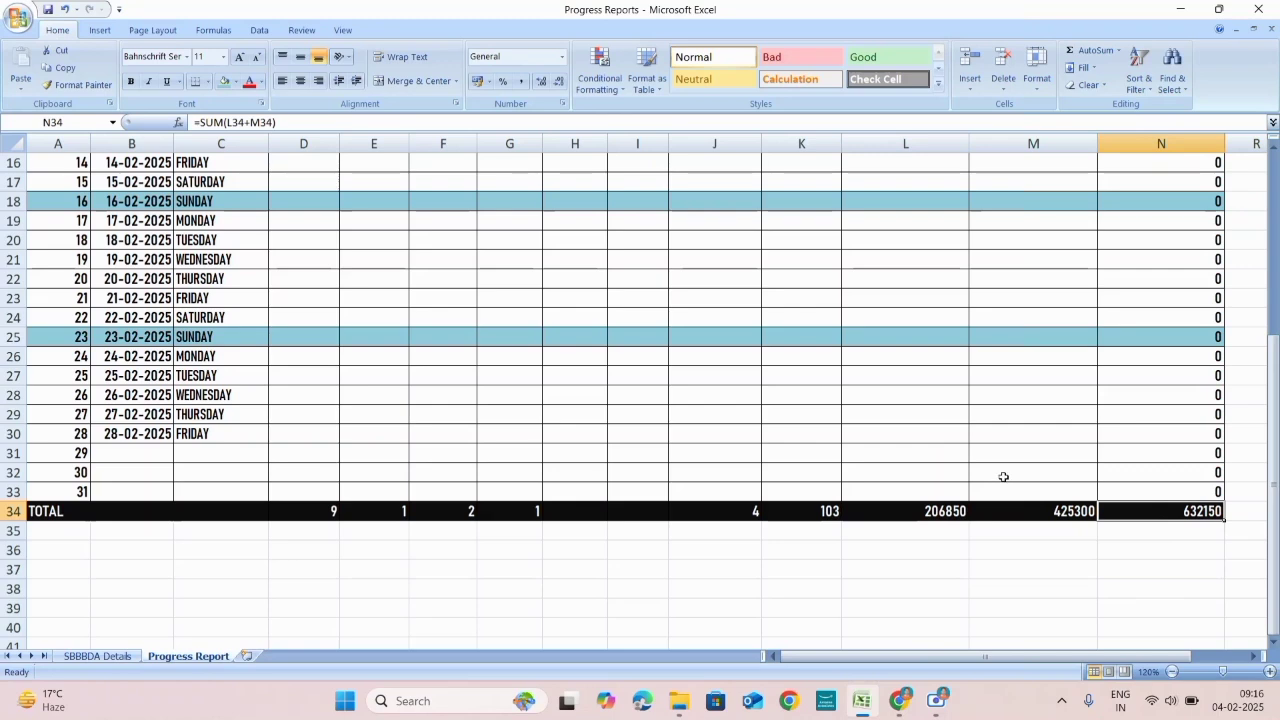
scroll(683, 403, "up", 3)
scroll(709, 417, "down", 4)
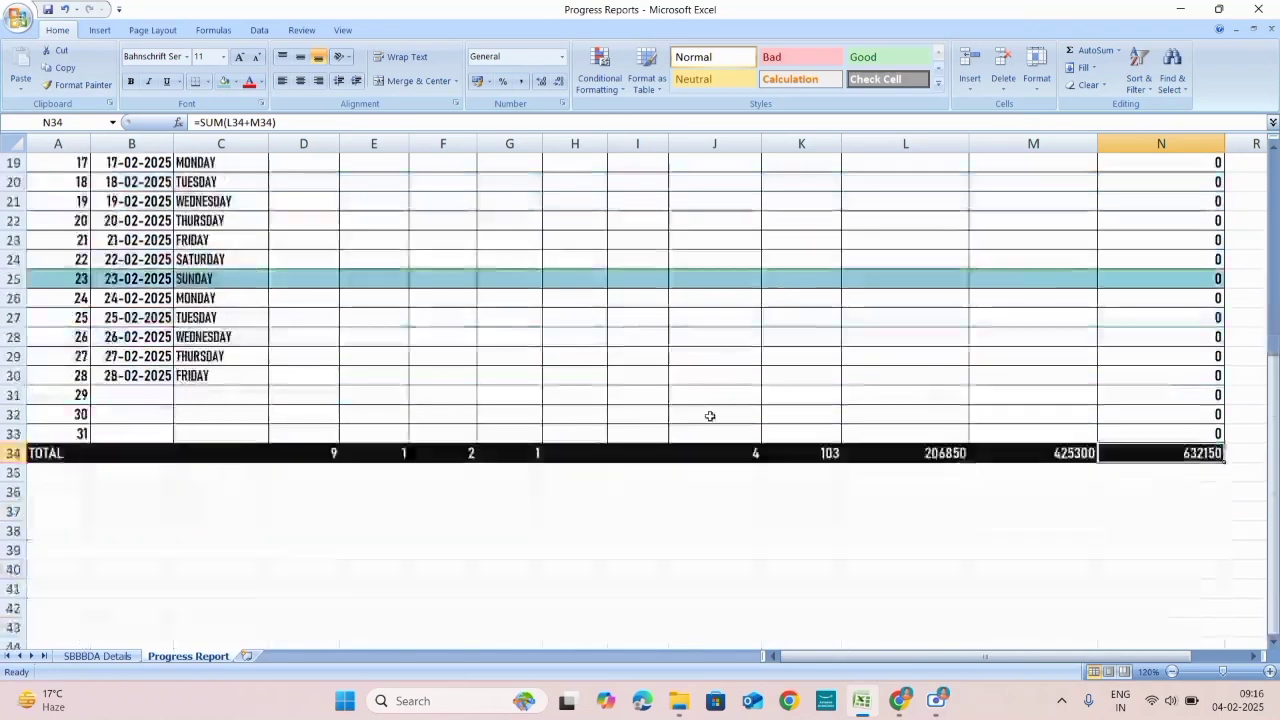
left_click(810, 466)
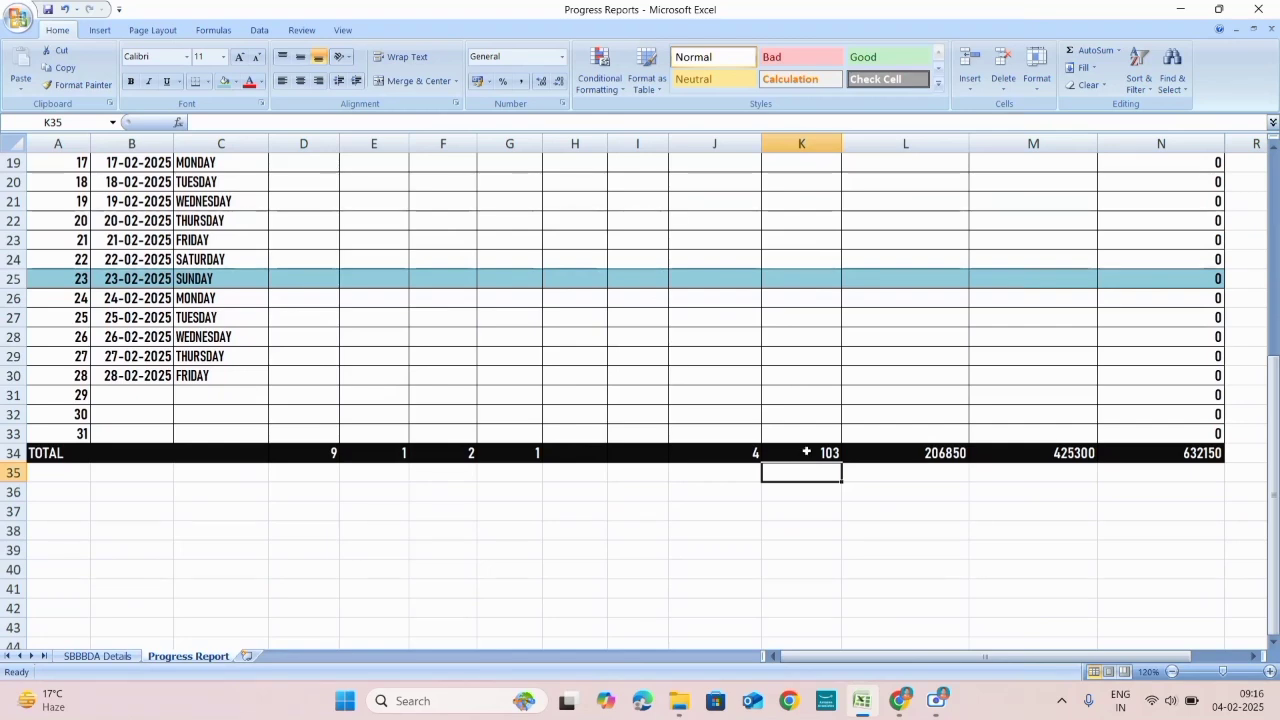
scroll(597, 380, "up", 6)
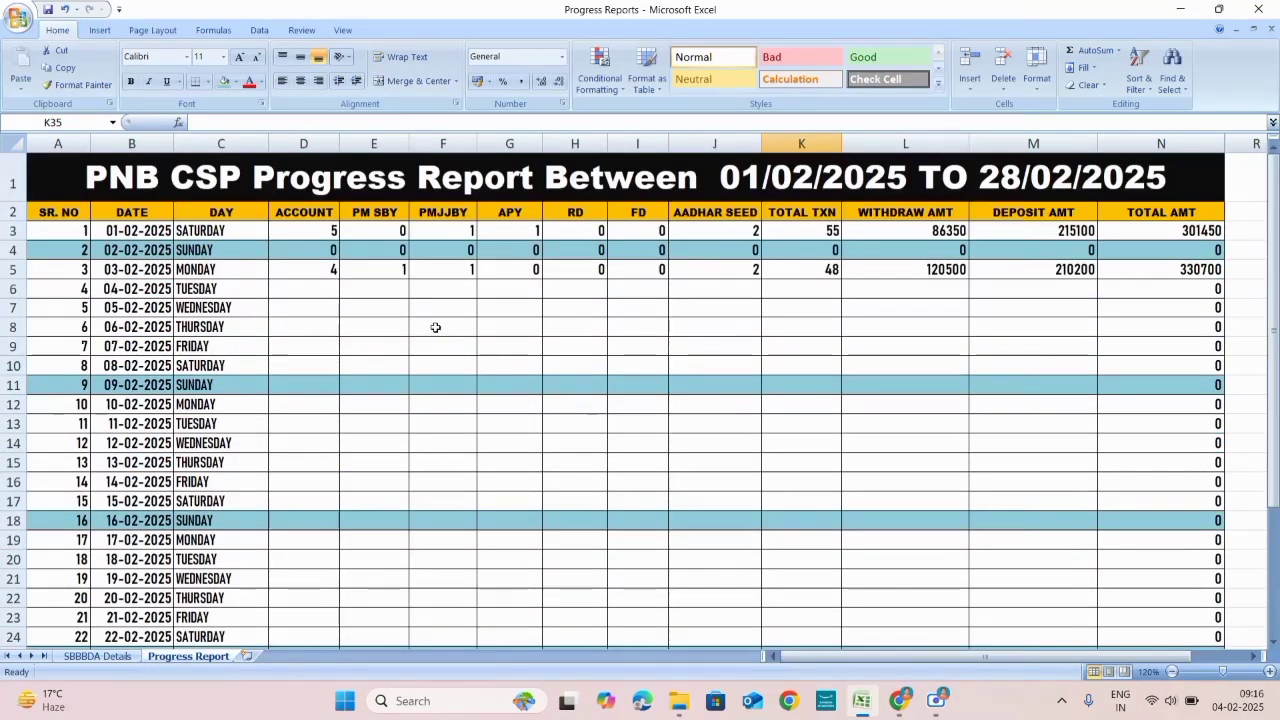
left_click(90, 657)
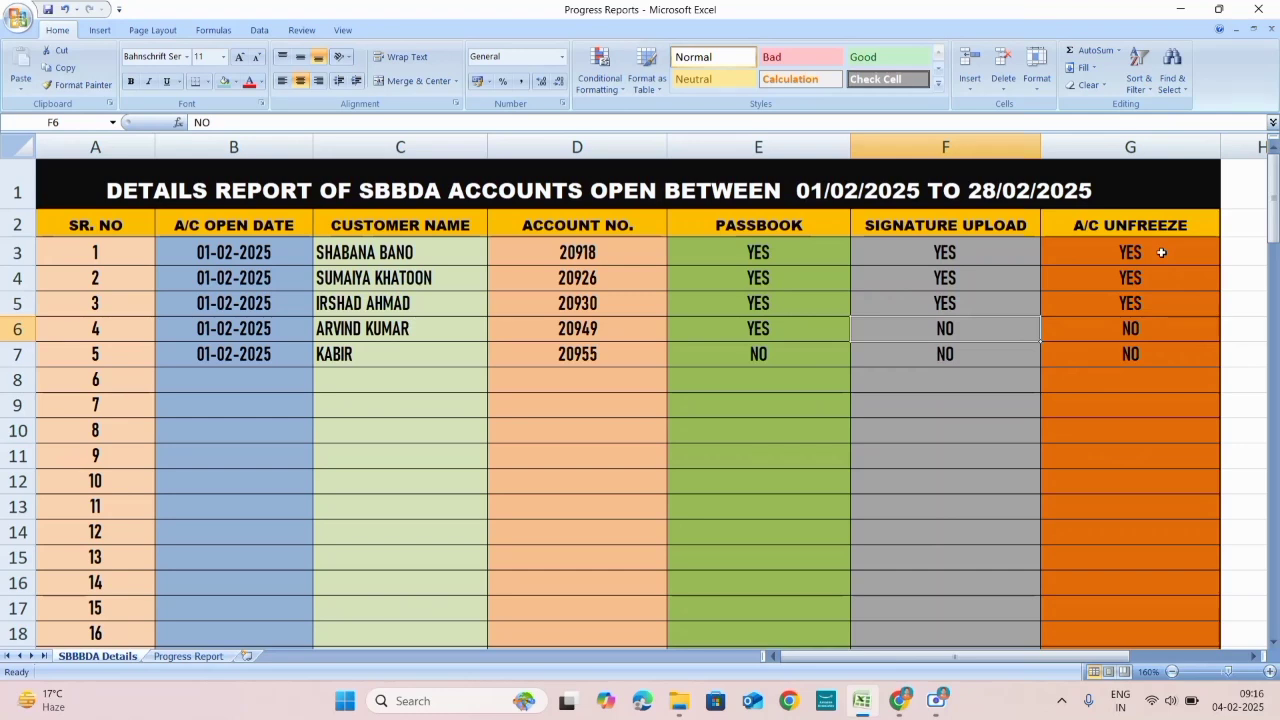
left_click_drag(1161, 244, 1166, 409)
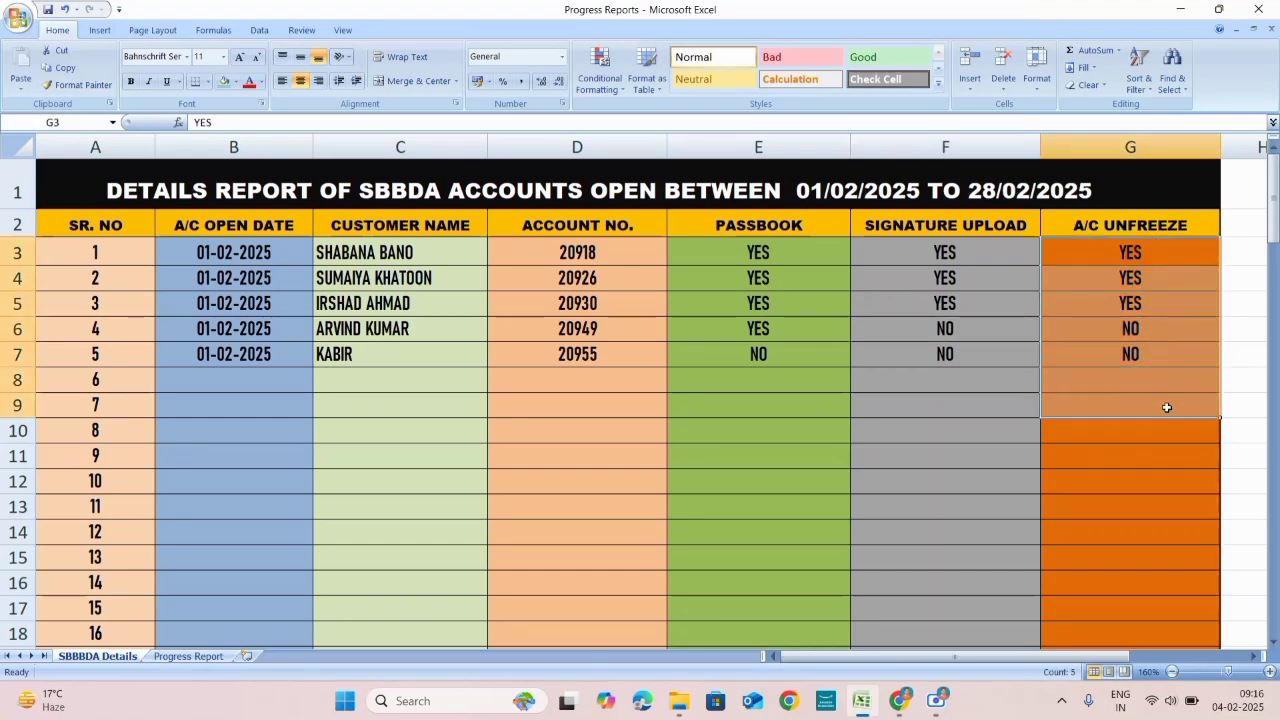
left_click(1156, 456)
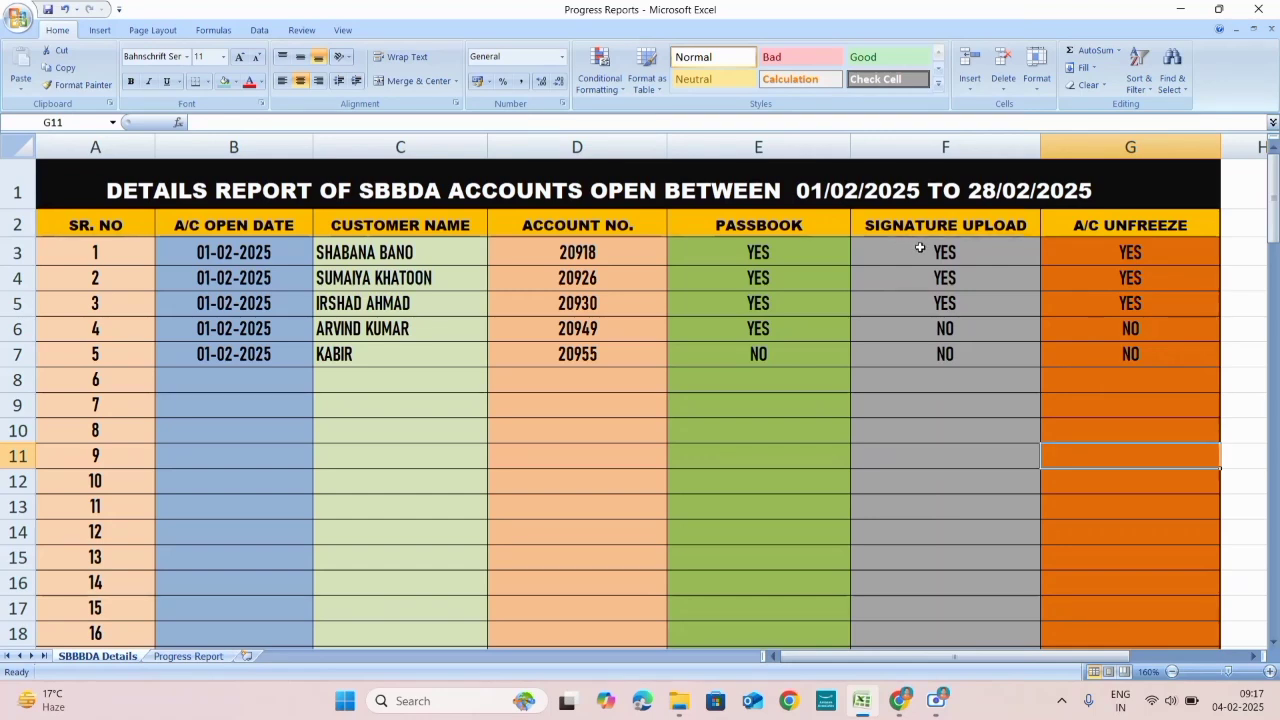
left_click(972, 222)
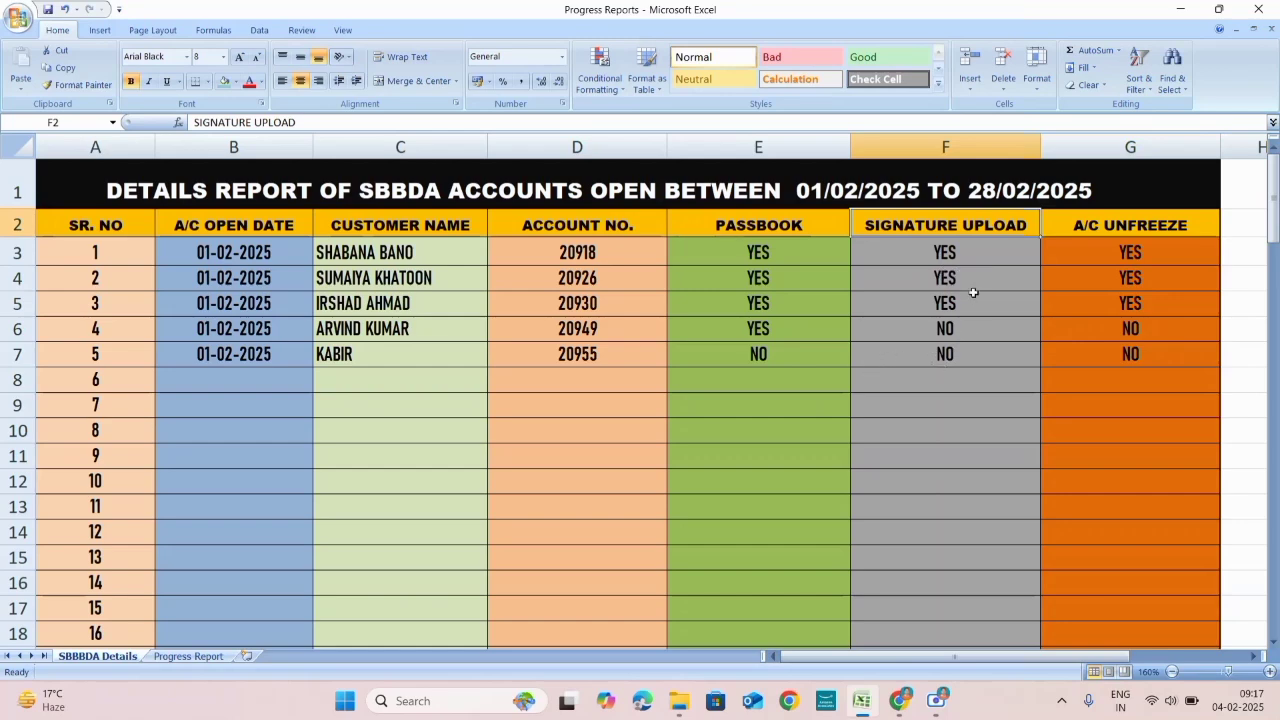
scroll(390, 385, "down", 1)
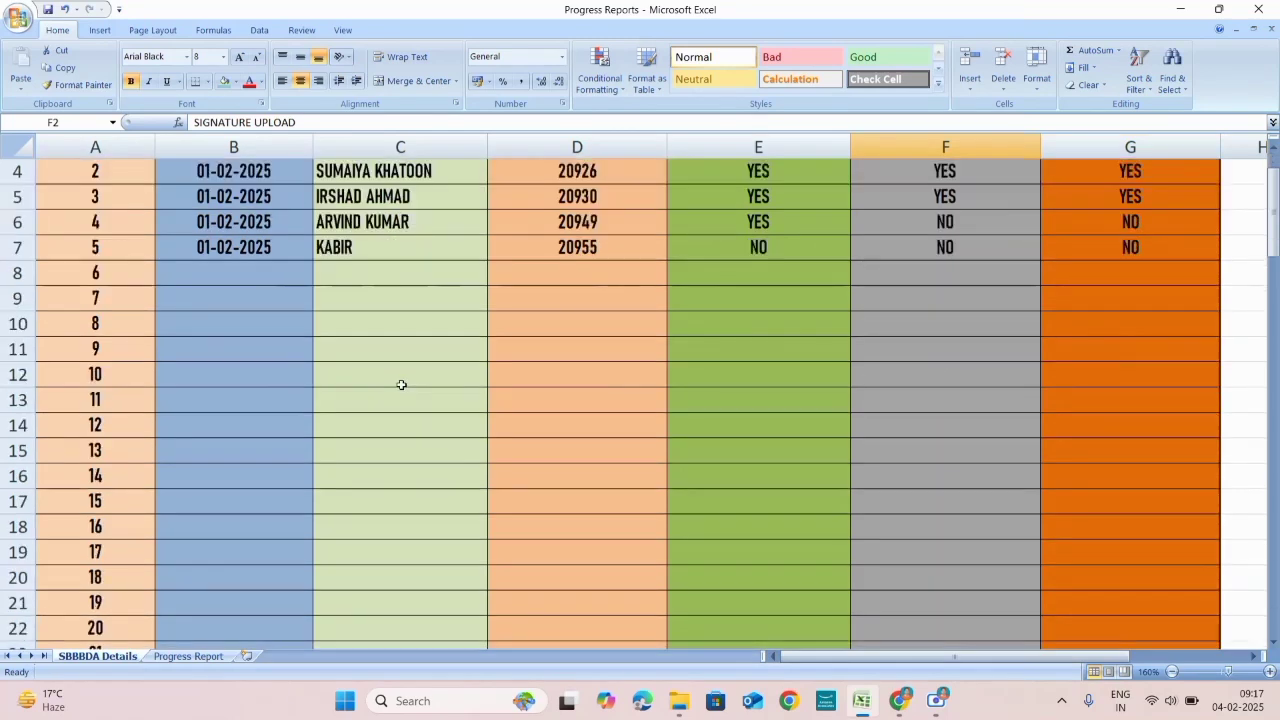
scroll(400, 383, "up", 1)
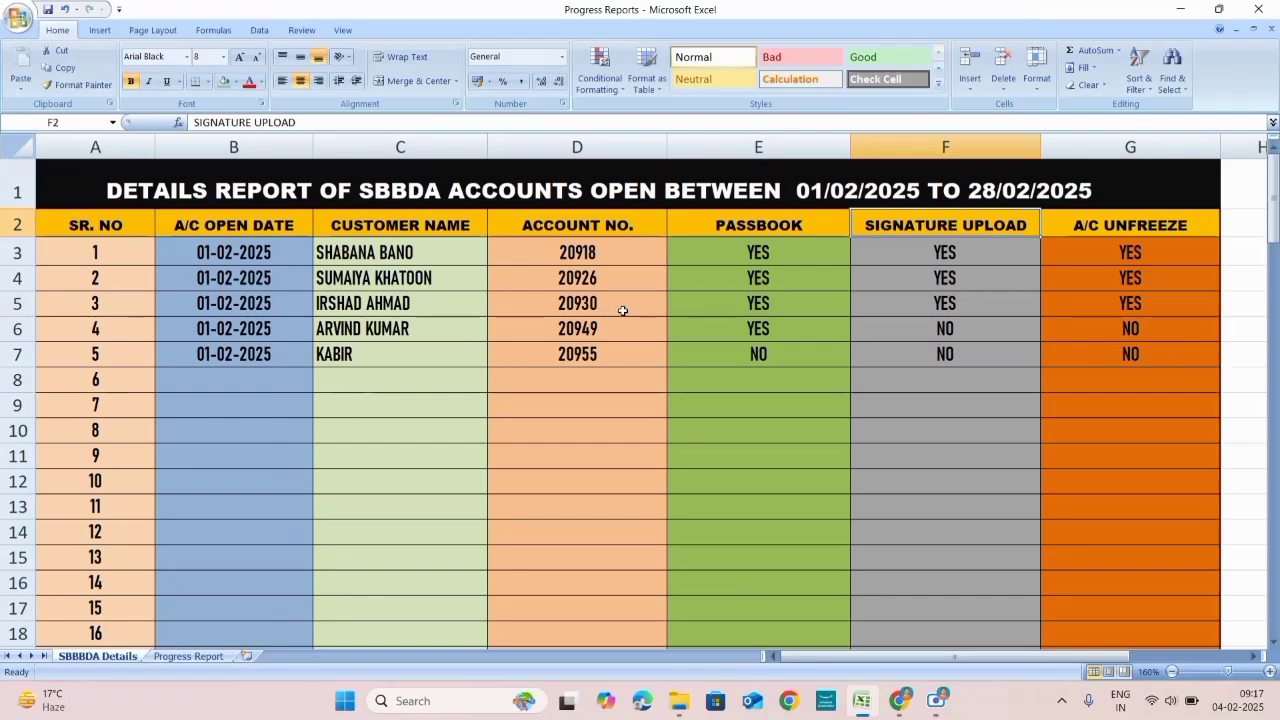
scroll(620, 309, "down", 2)
scroll(620, 309, "up", 2)
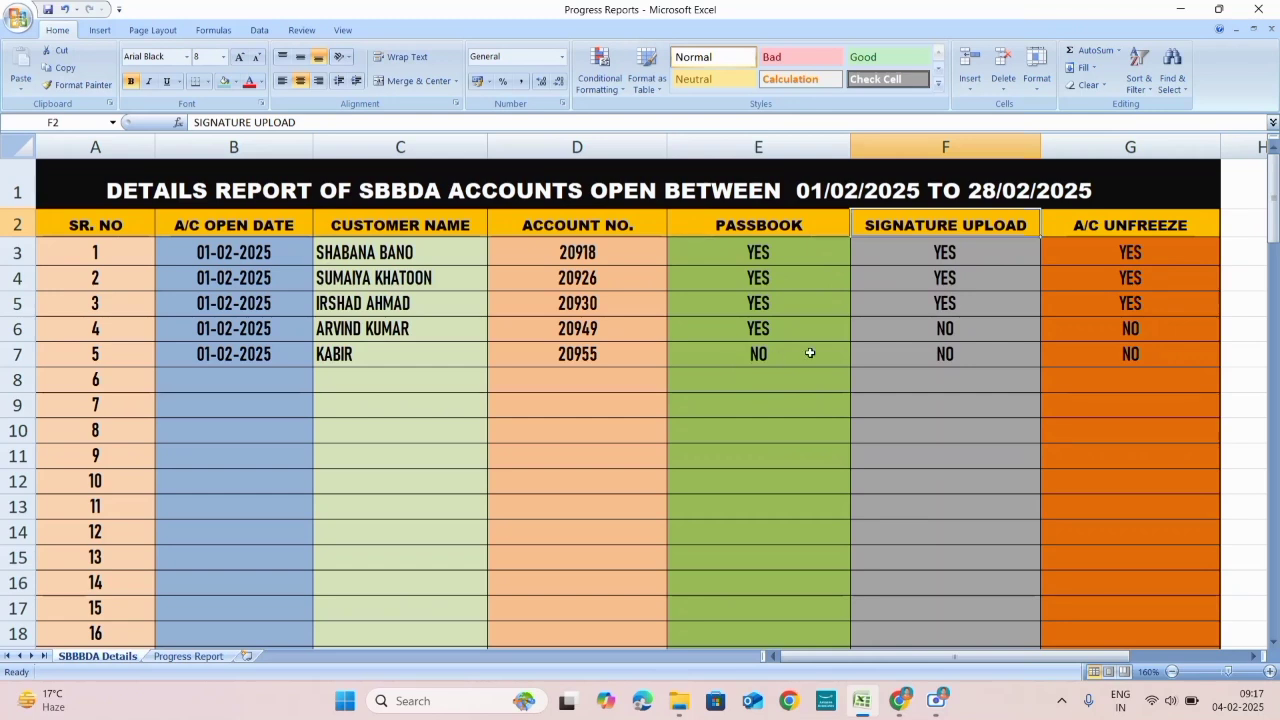
left_click(298, 306)
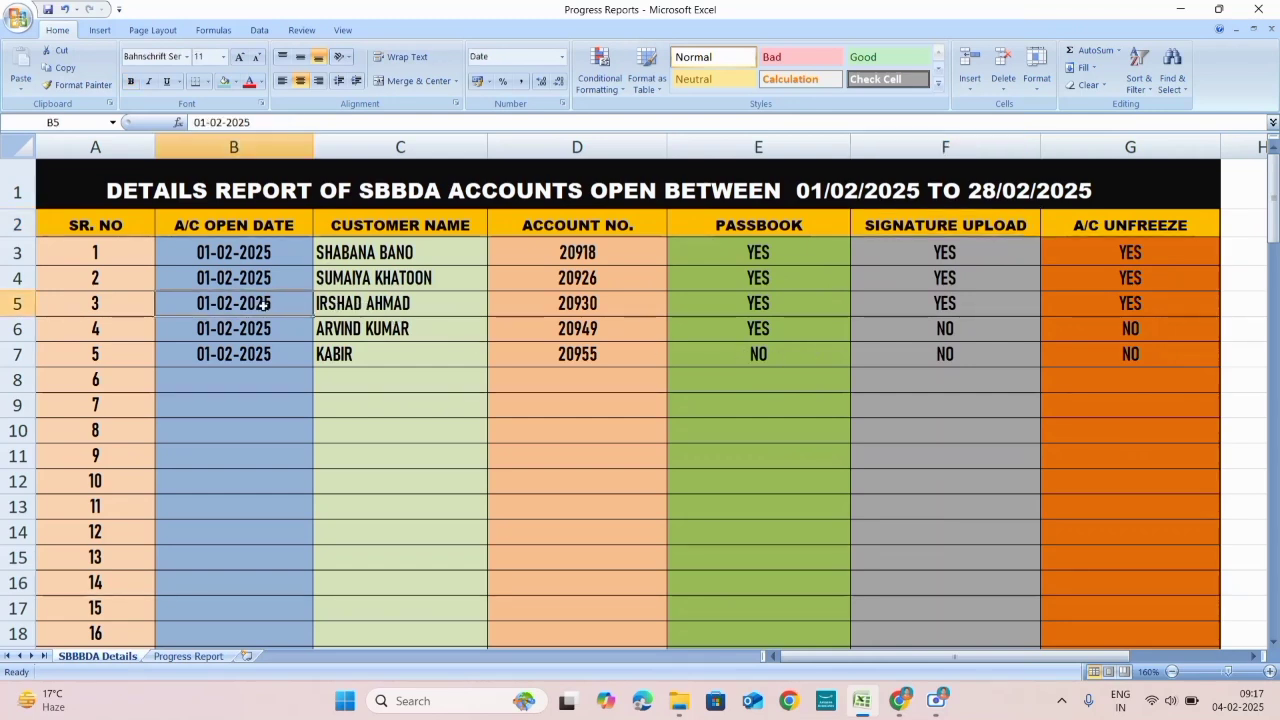
left_click(398, 310)
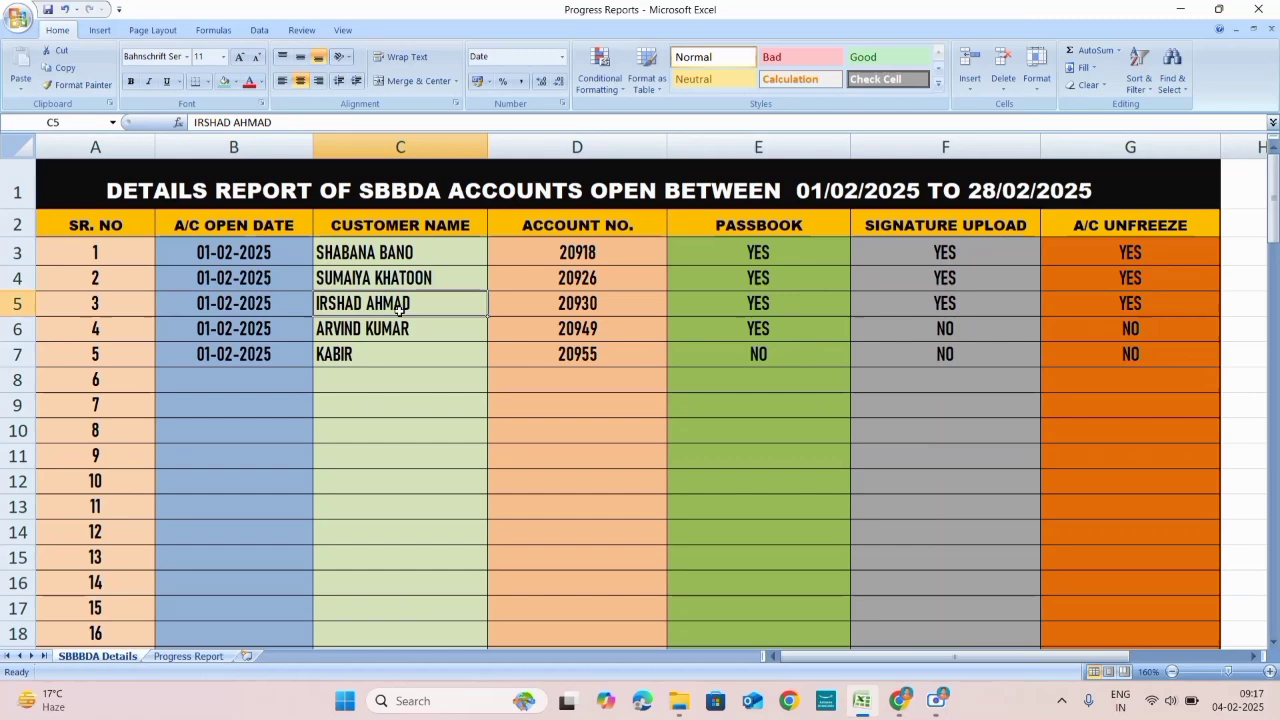
left_click(607, 309)
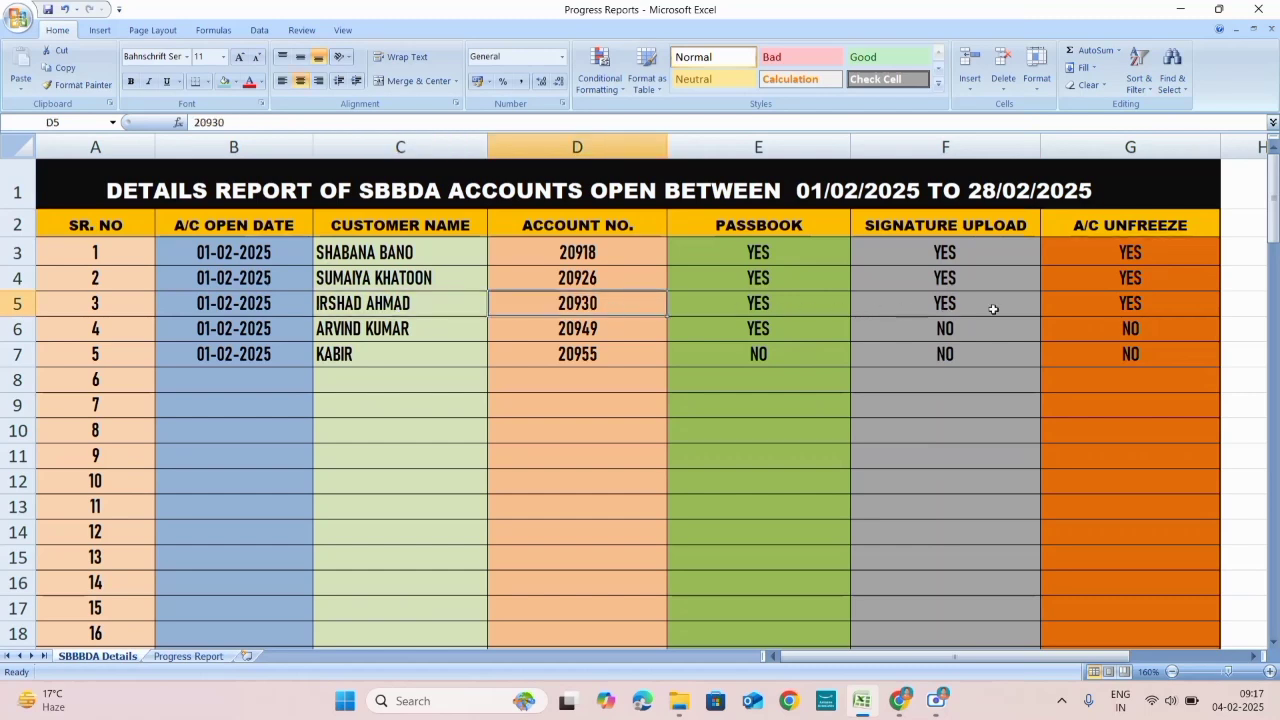
left_click(1173, 310)
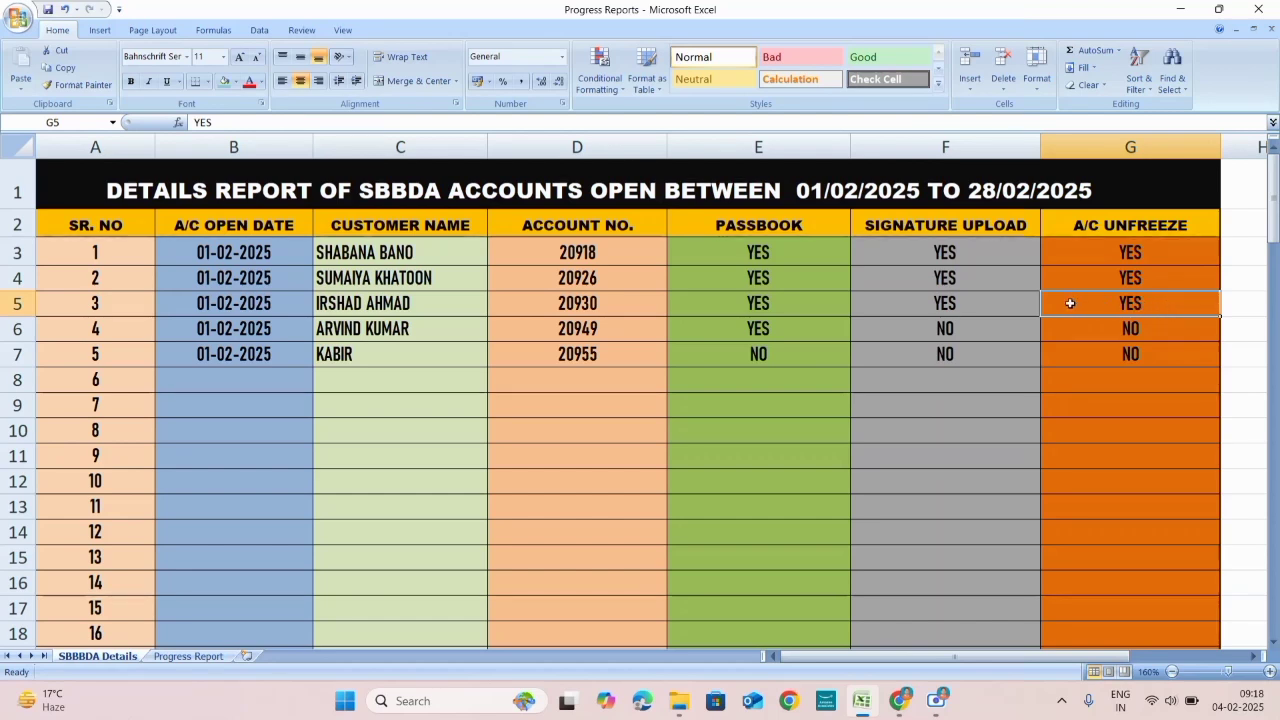
left_click(438, 306)
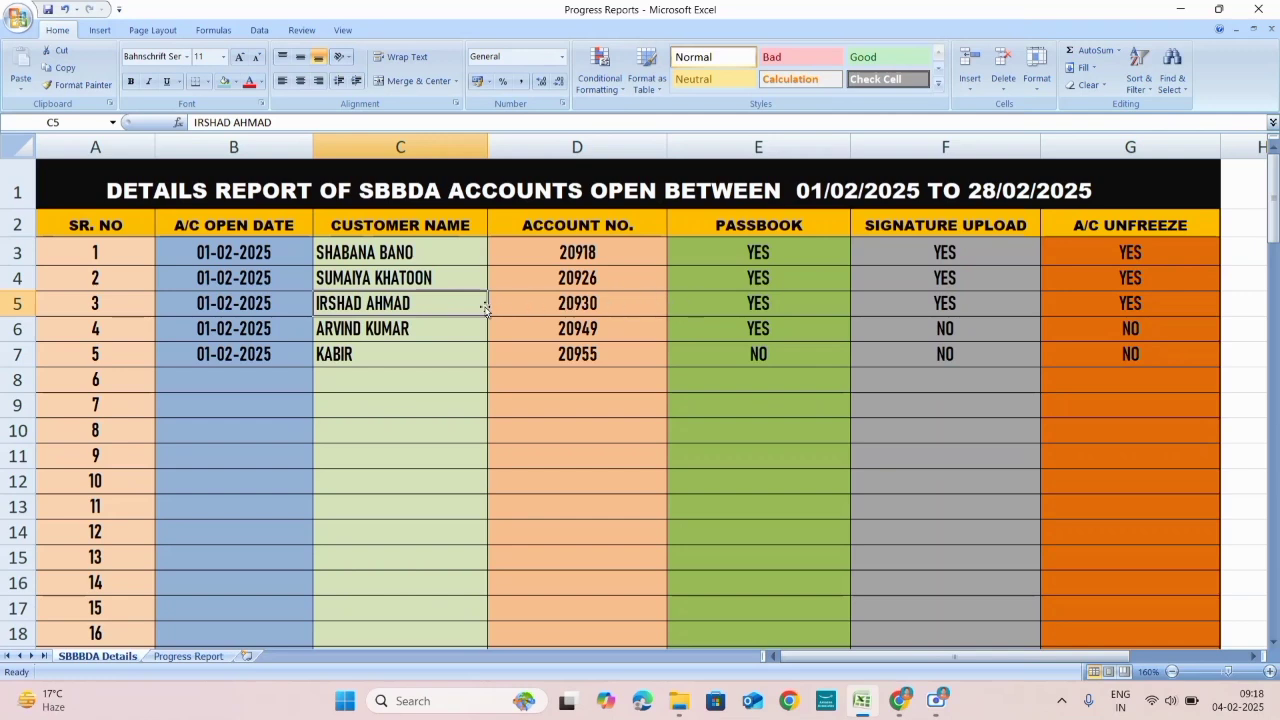
left_click(600, 304)
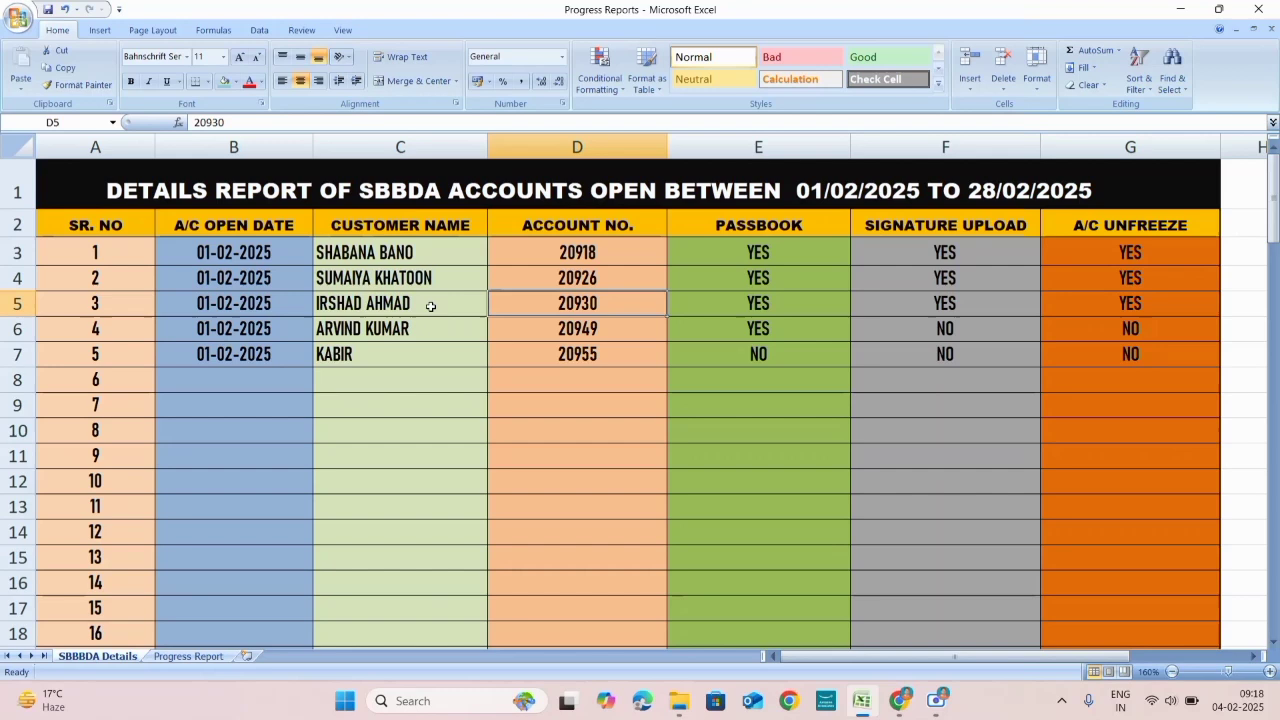
left_click(715, 308)
left_click(1051, 308)
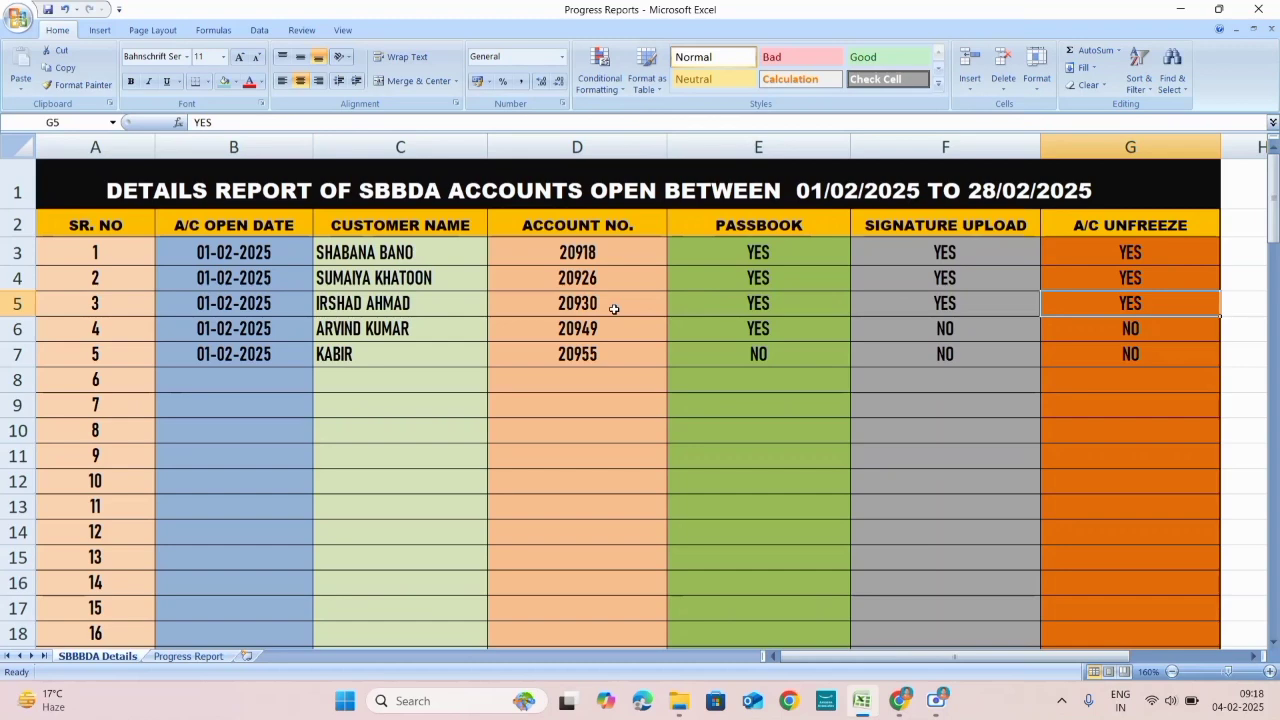
Step: Toggle between the Progress Report and SBBBDA Details sheets, ending on Progress Report
scroll(613, 310, "down", 3)
scroll(531, 331, "up", 3)
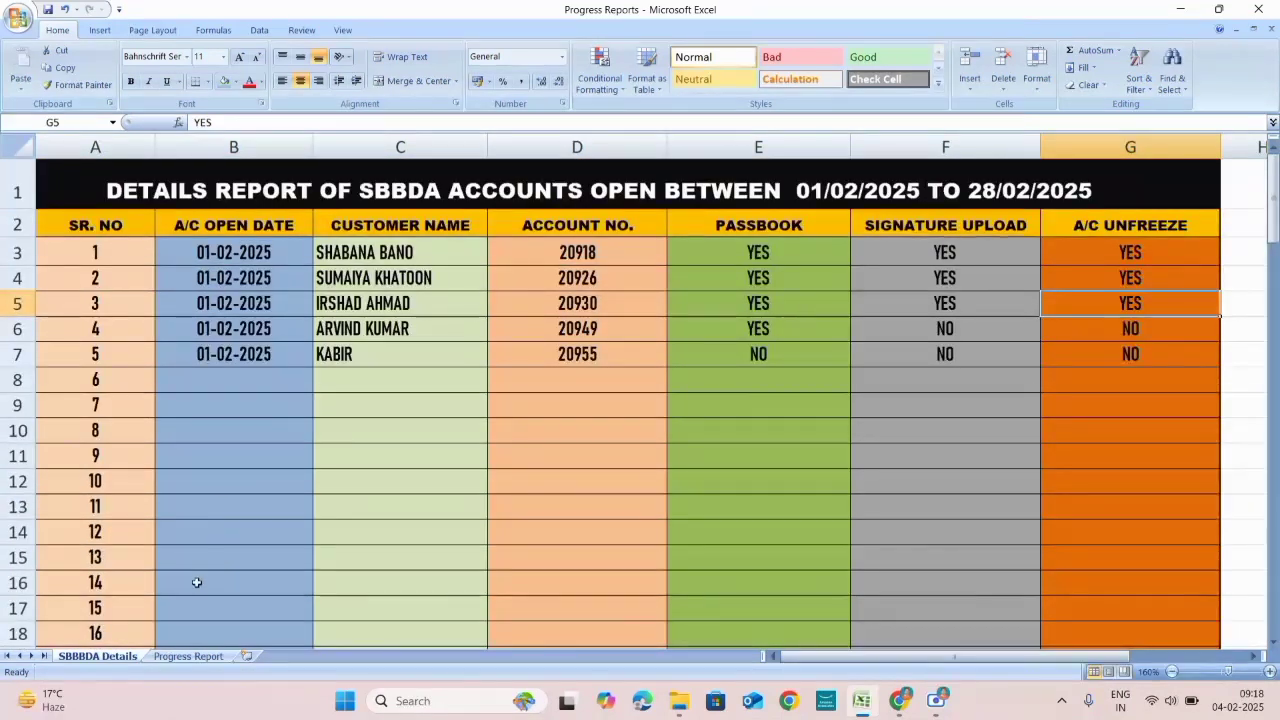
left_click(178, 659)
left_click(105, 658)
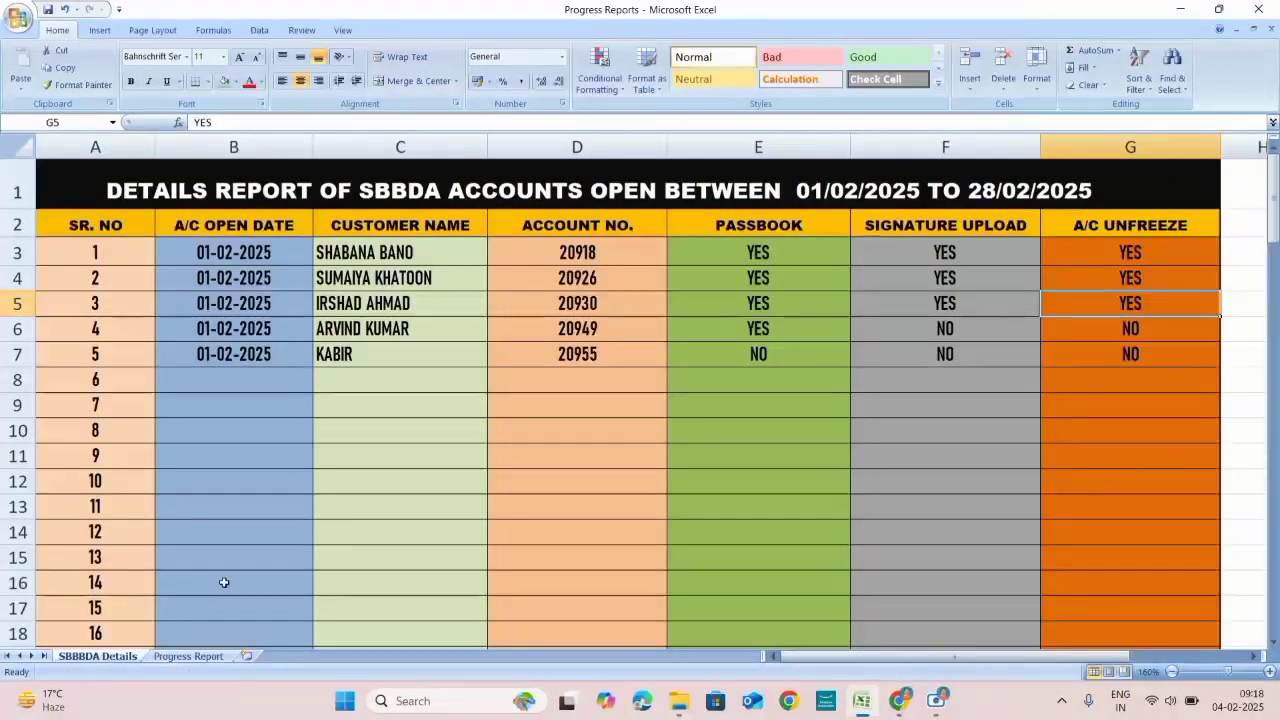
left_click(188, 657)
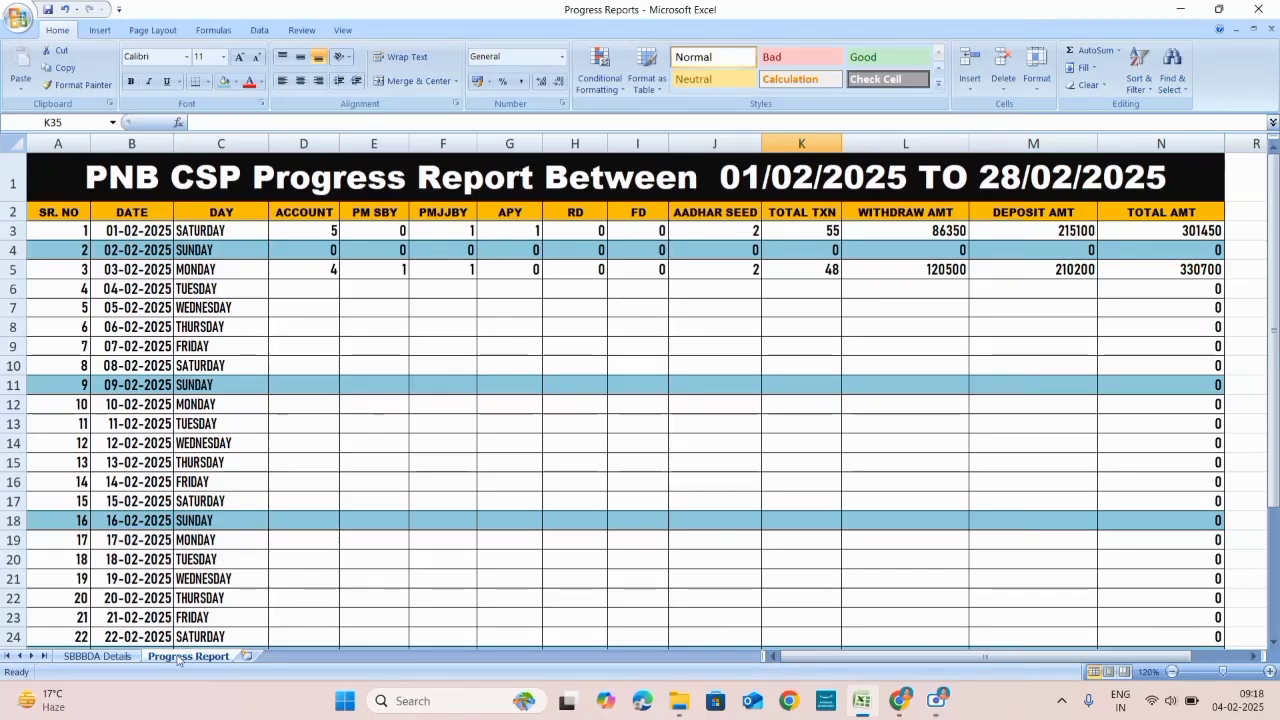
Step: Flip from SBBBDA Details to Progress Report and back to SBBBDA Details
left_click(100, 658)
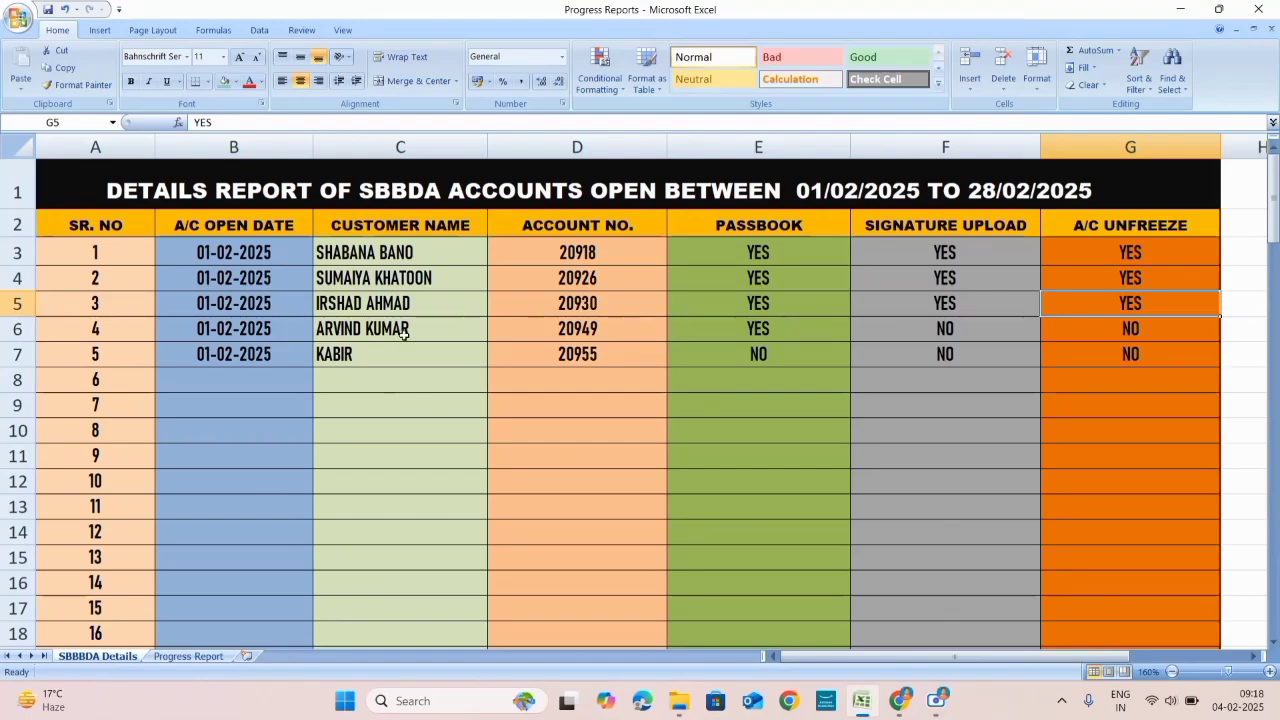
left_click(187, 657)
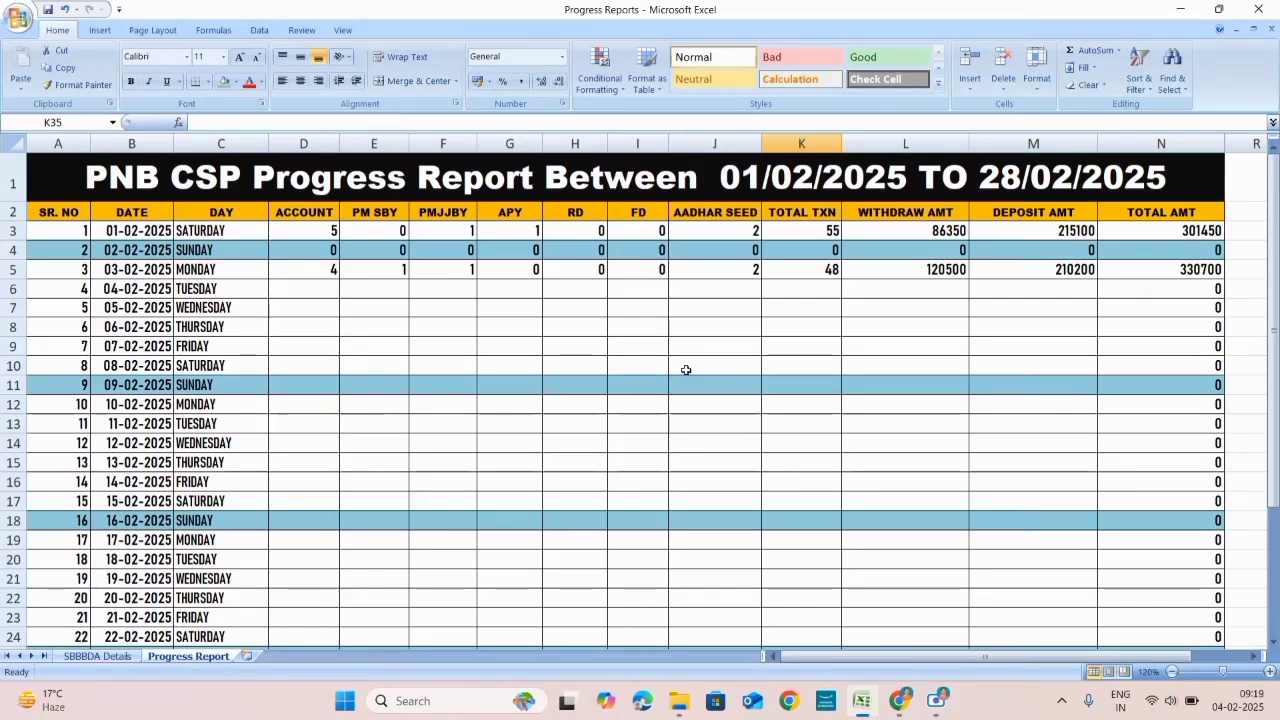
left_click(96, 657)
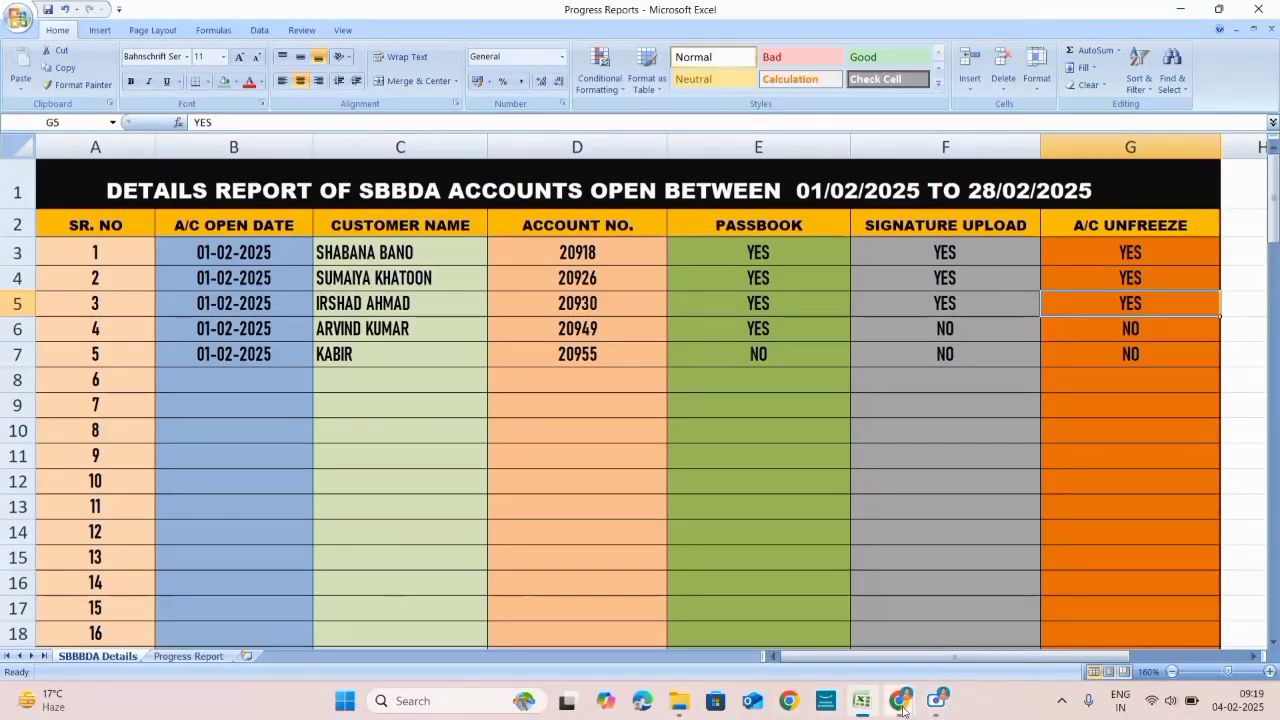
Step: Switch to the YouTube window from Chrome's taskbar preview and scroll the PNB BC Videos page
mouse_move(900, 702)
left_click(860, 600)
scroll(638, 522, "up", 8)
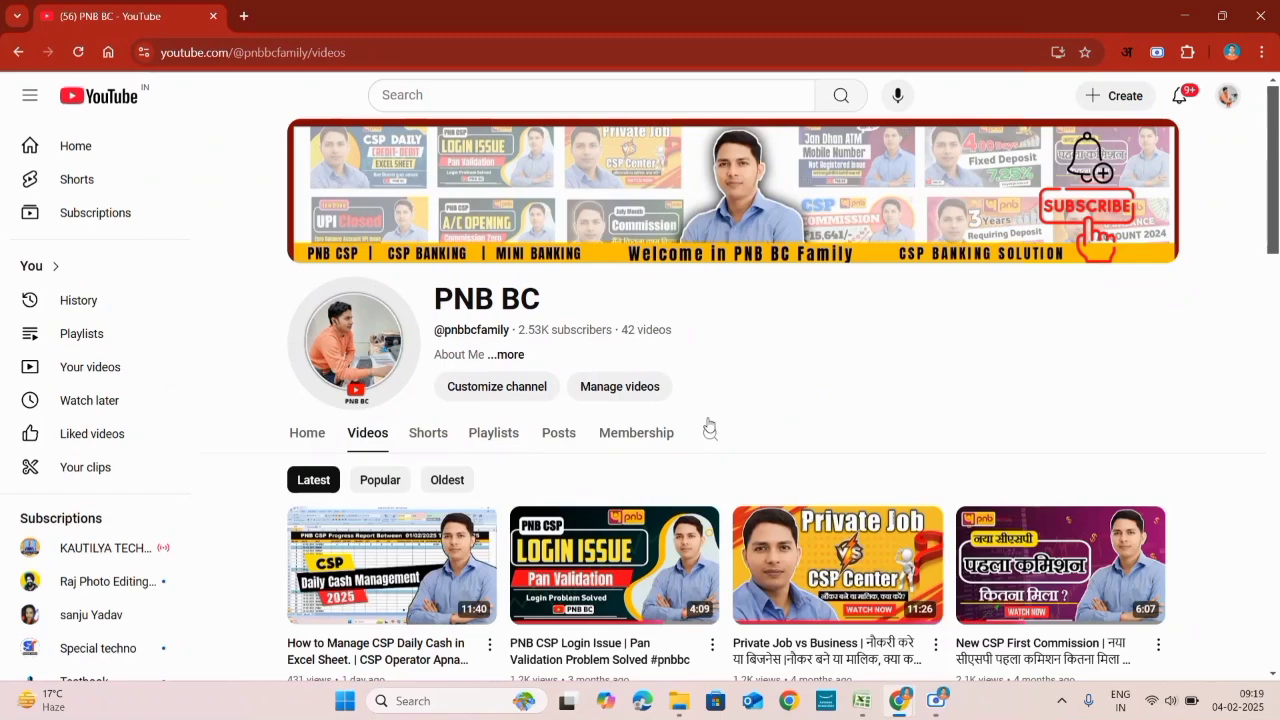
scroll(700, 430, "down", 5)
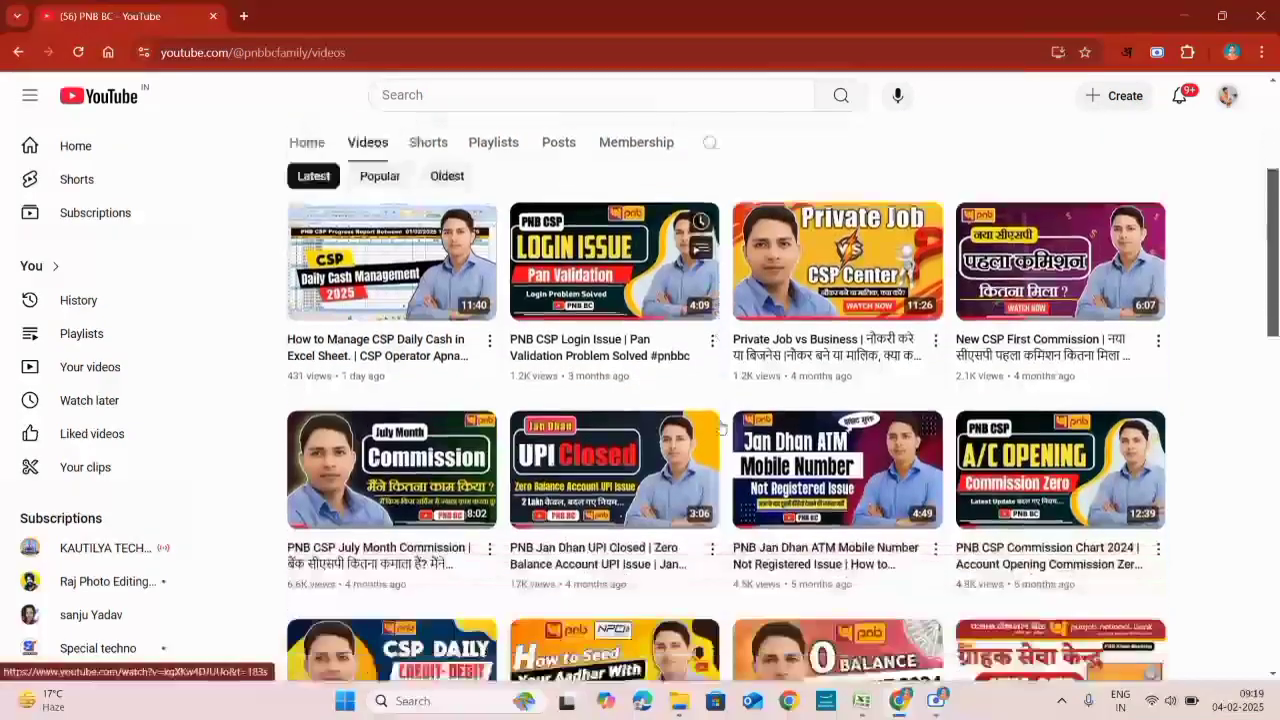
scroll(658, 443, "down", 4)
scroll(575, 460, "up", 5)
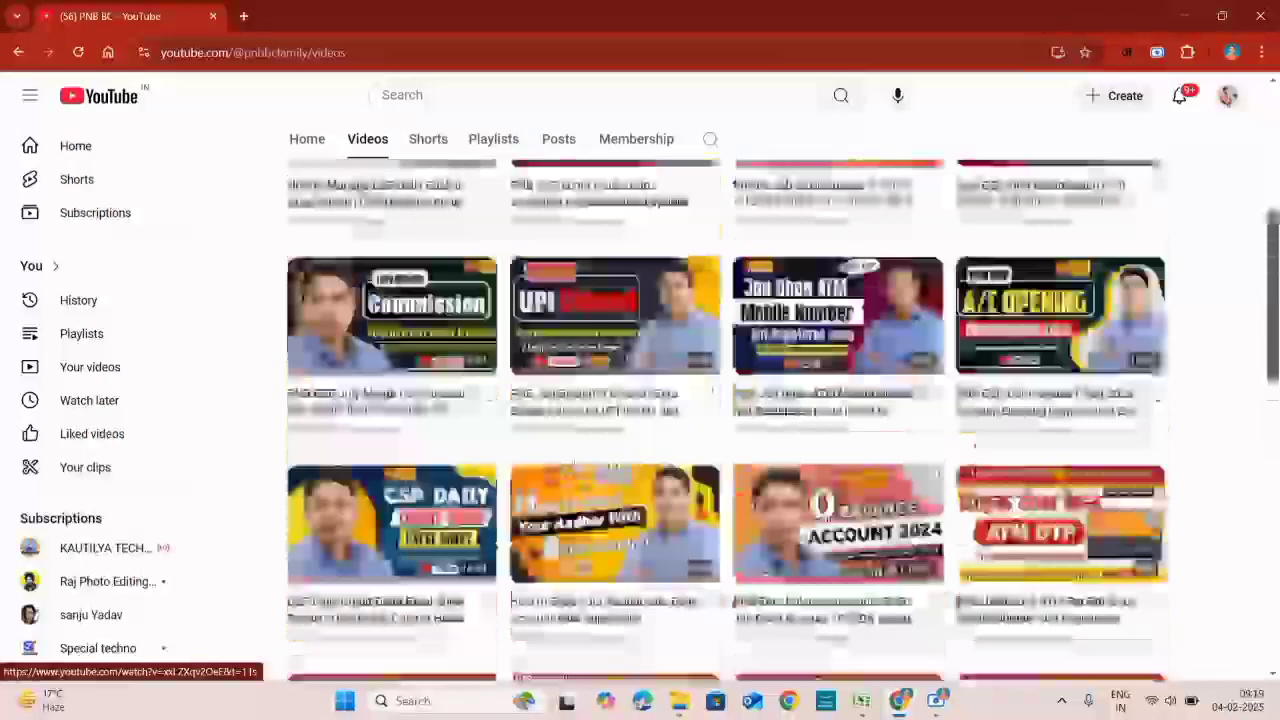
scroll(575, 460, "up", 3)
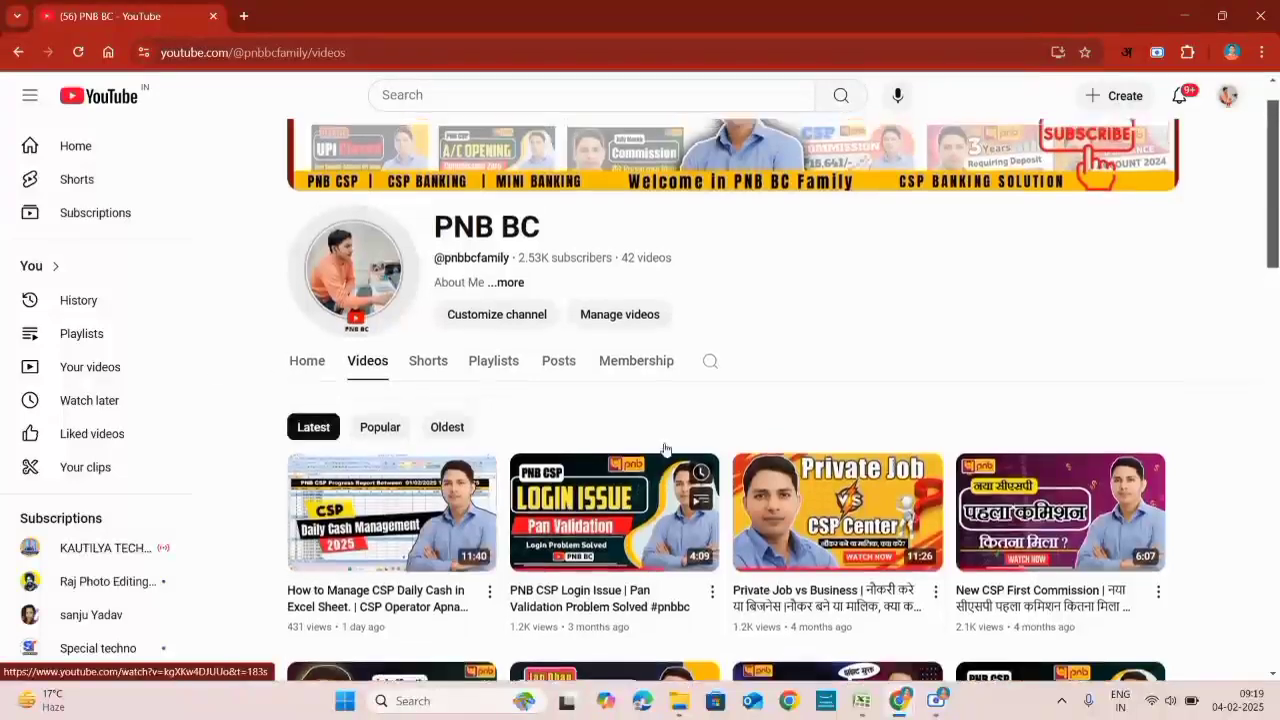
scroll(690, 442, "down", 2)
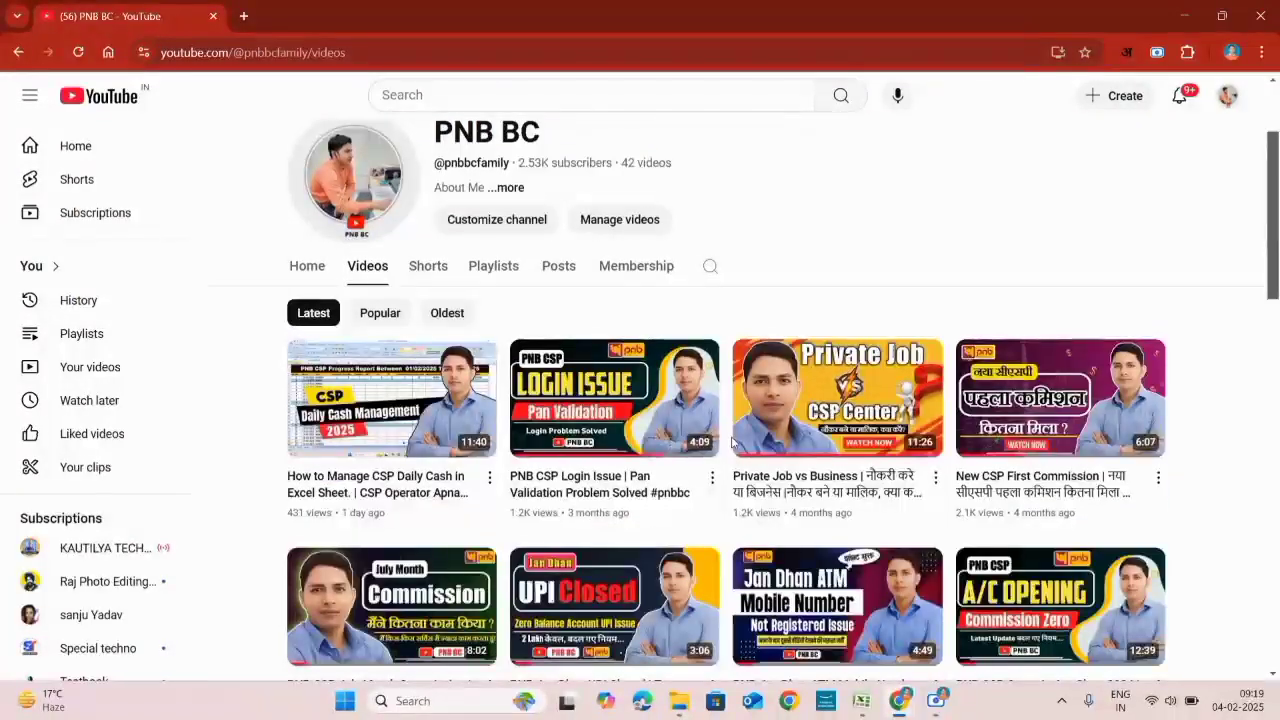
scroll(731, 441, "up", 2)
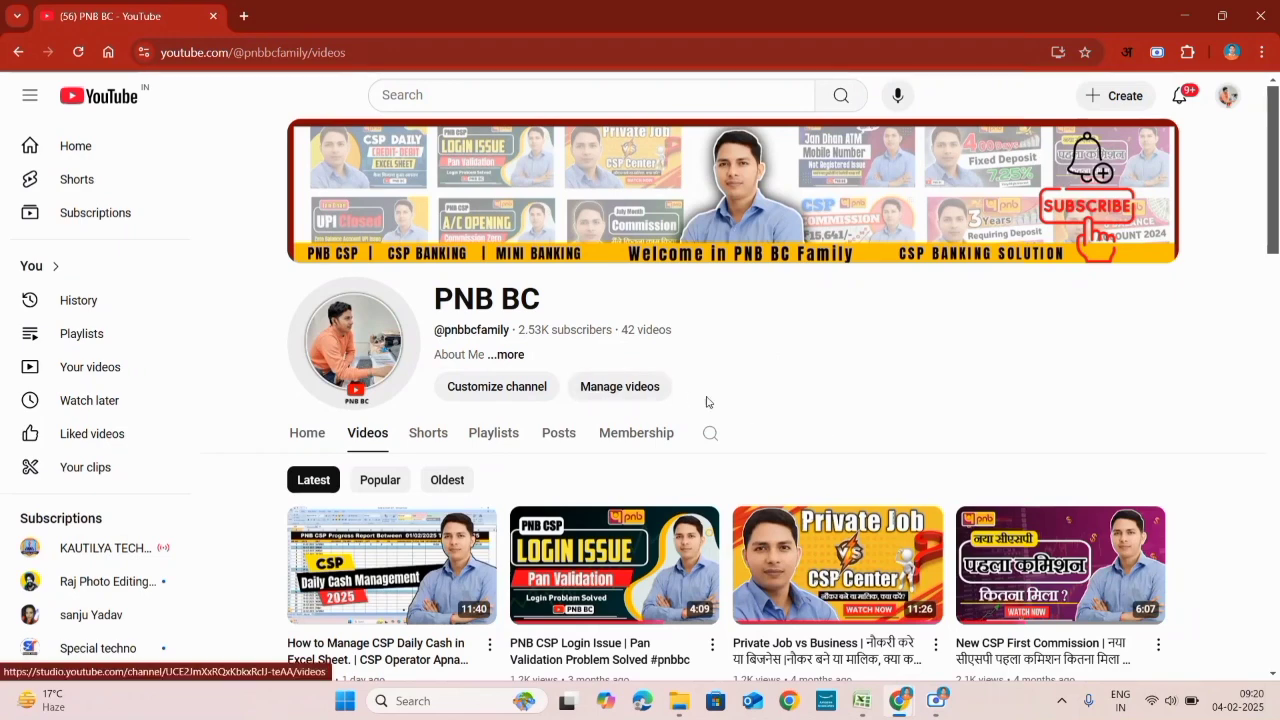
scroll(837, 371, "down", 2)
scroll(837, 371, "up", 2)
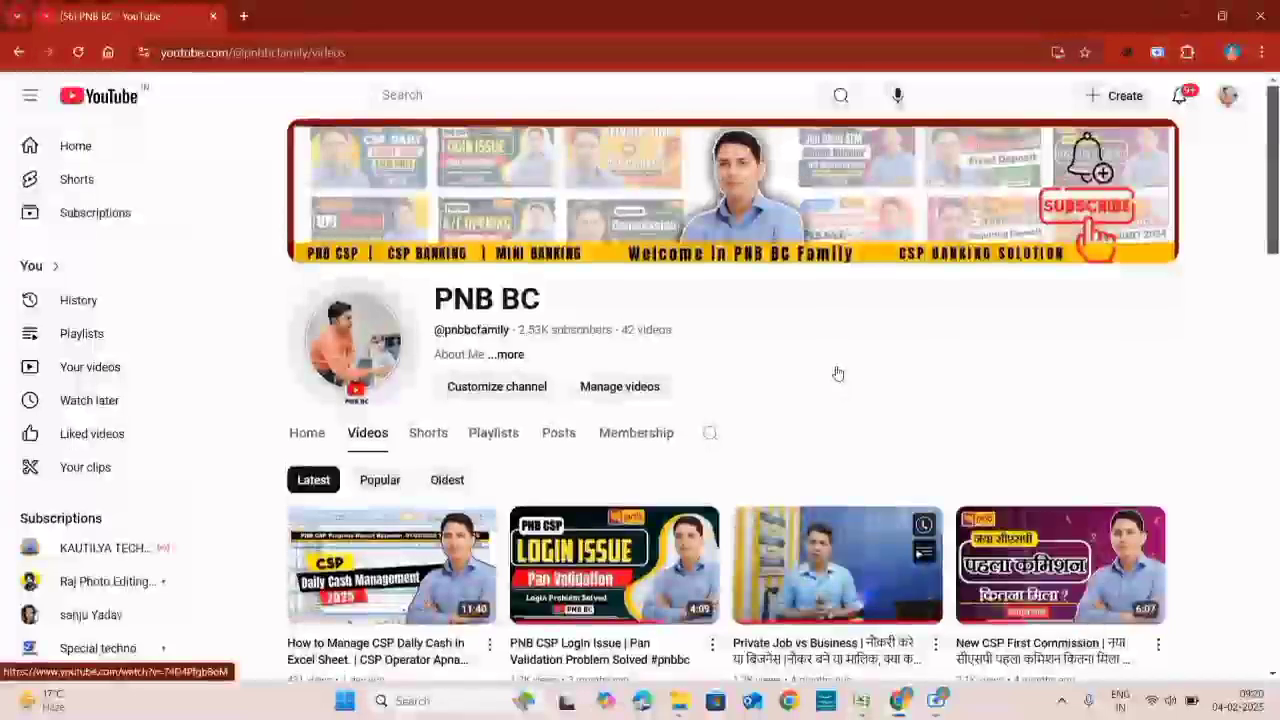